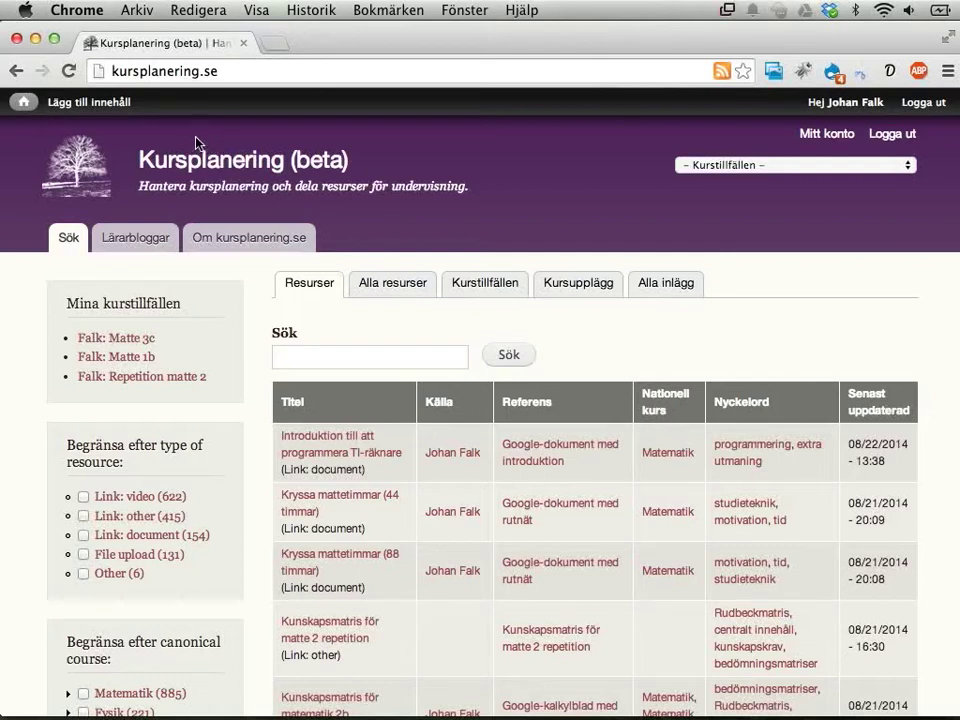
- Create a new Kursupplägg and fill in its title with the teacher's surname followed by "upplägg för matte 3c"
mouse_move(77, 110)
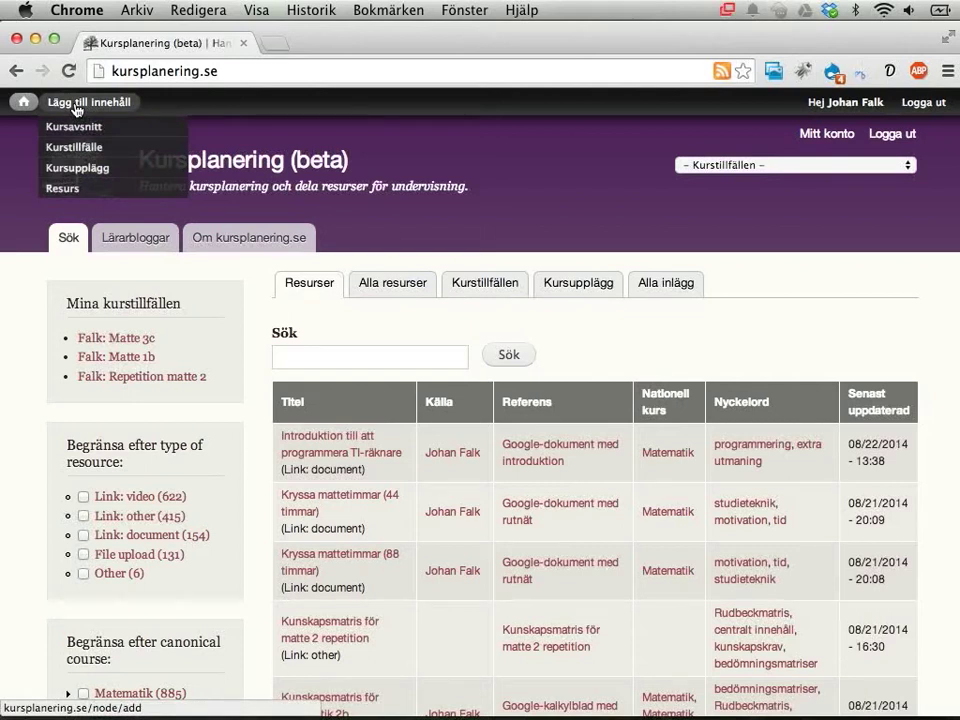
click(72, 175)
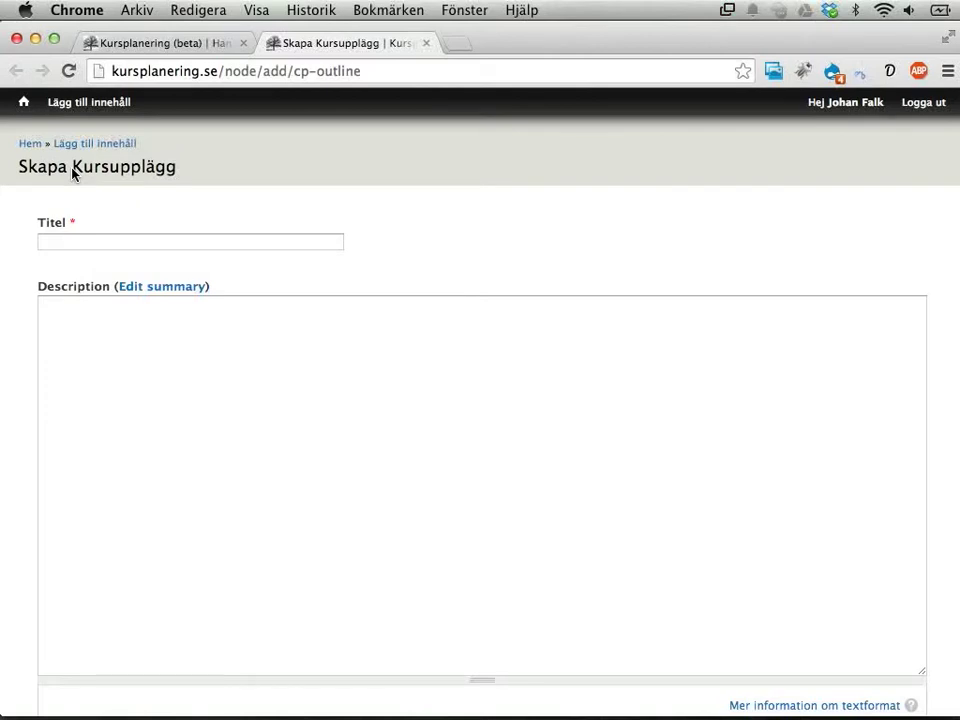
click(90, 246)
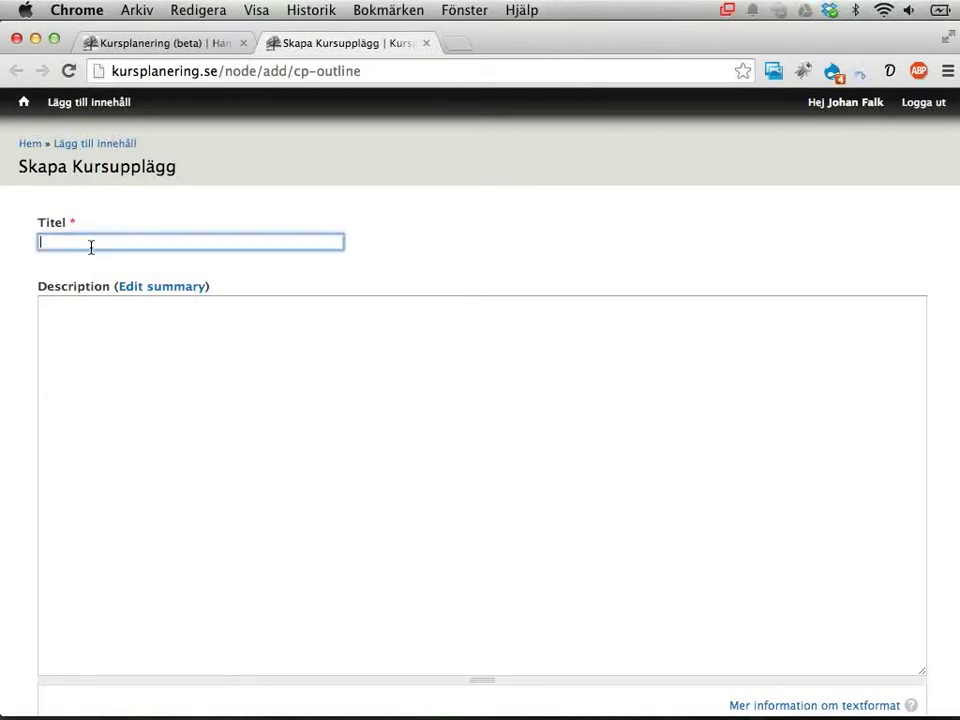
text(Falk)
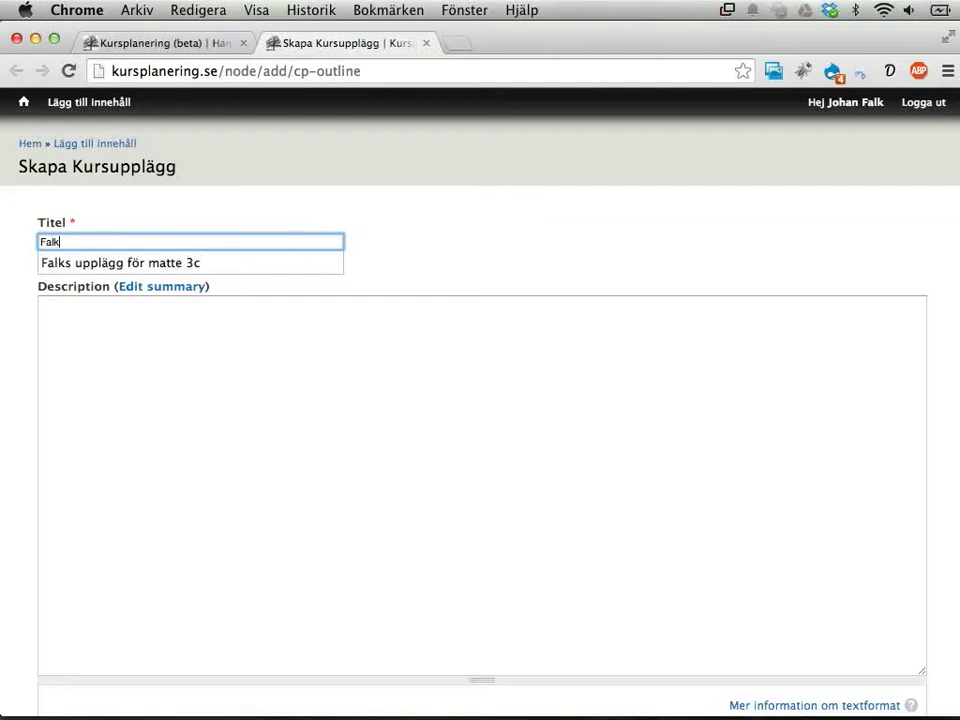
key(Down)
key(Return)
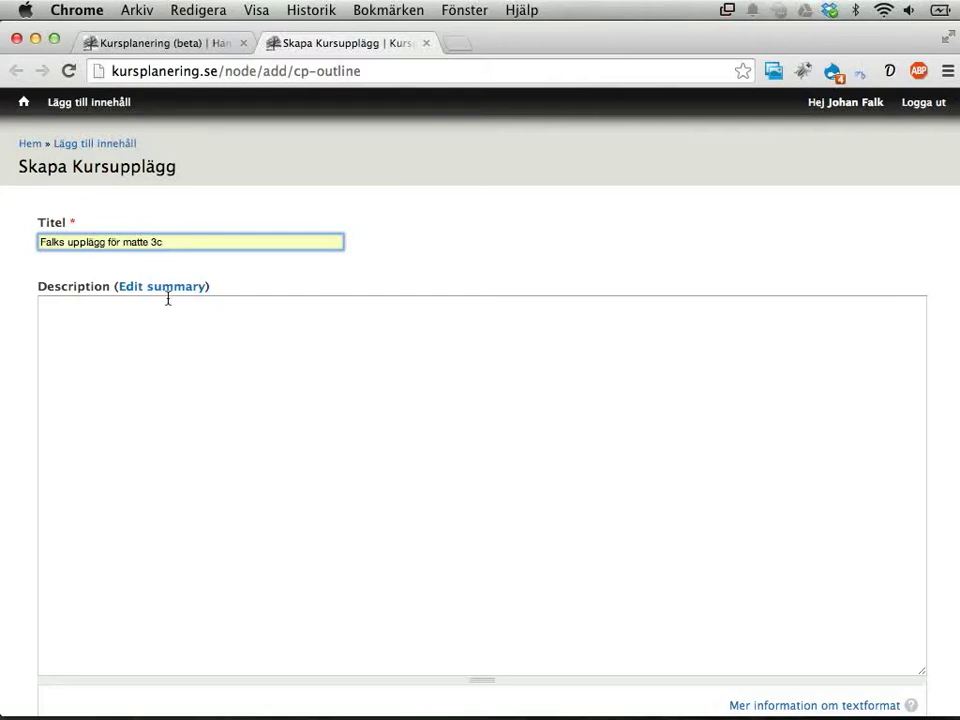
drag(44, 249, 274, 242)
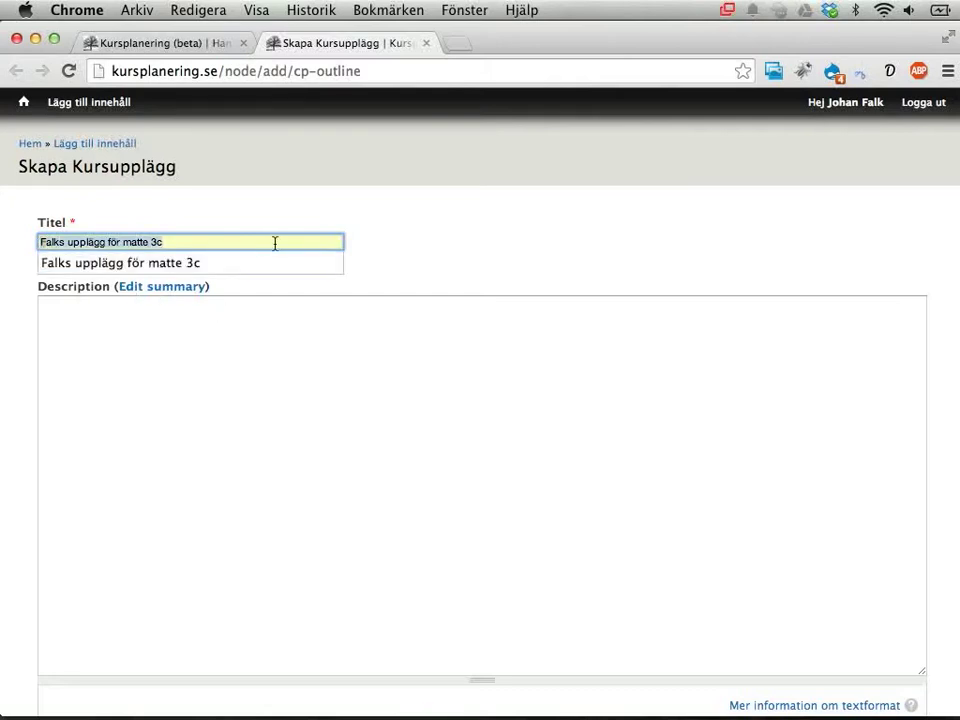
click(275, 242)
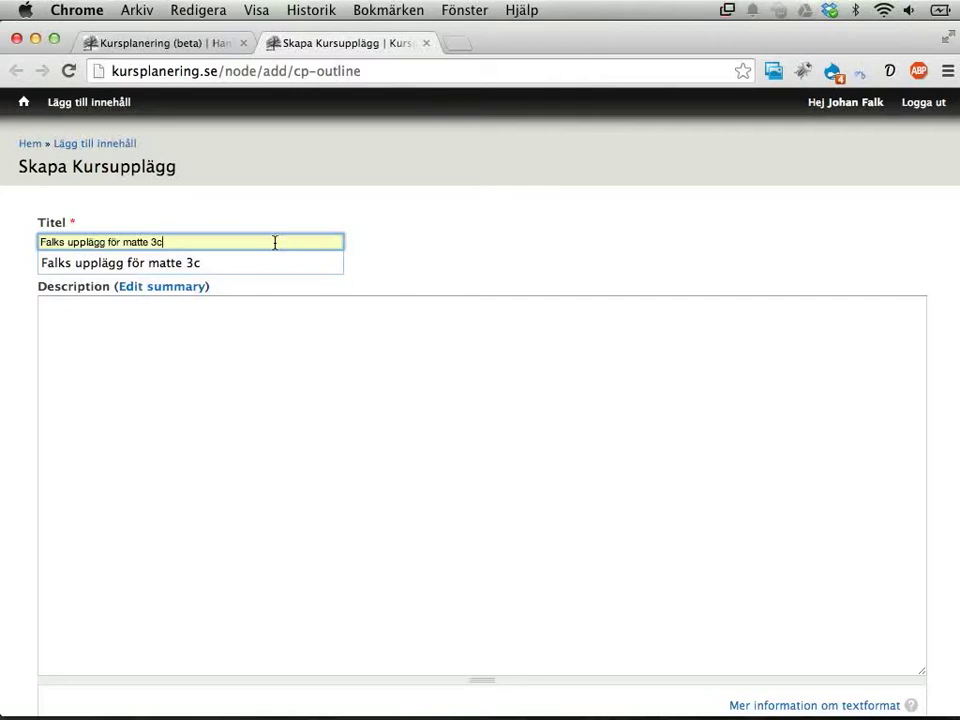
click(378, 243)
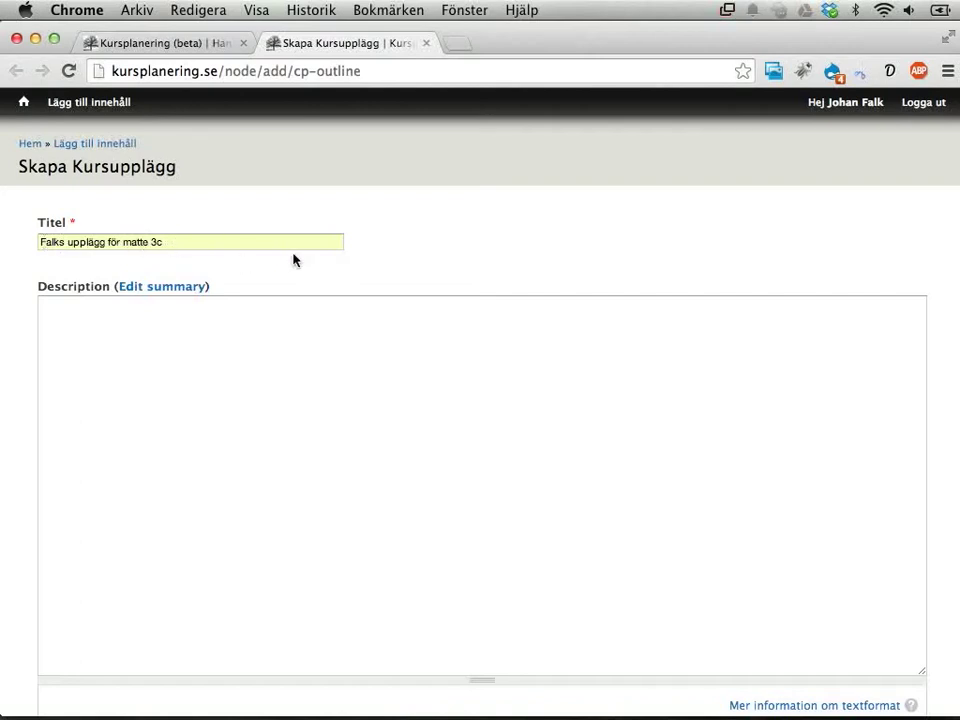
- Add Matematik › Matematik 3c as the outline's canonical course and save the outline
scroll(332, 272, down, 5)
scroll(331, 269, down, 5)
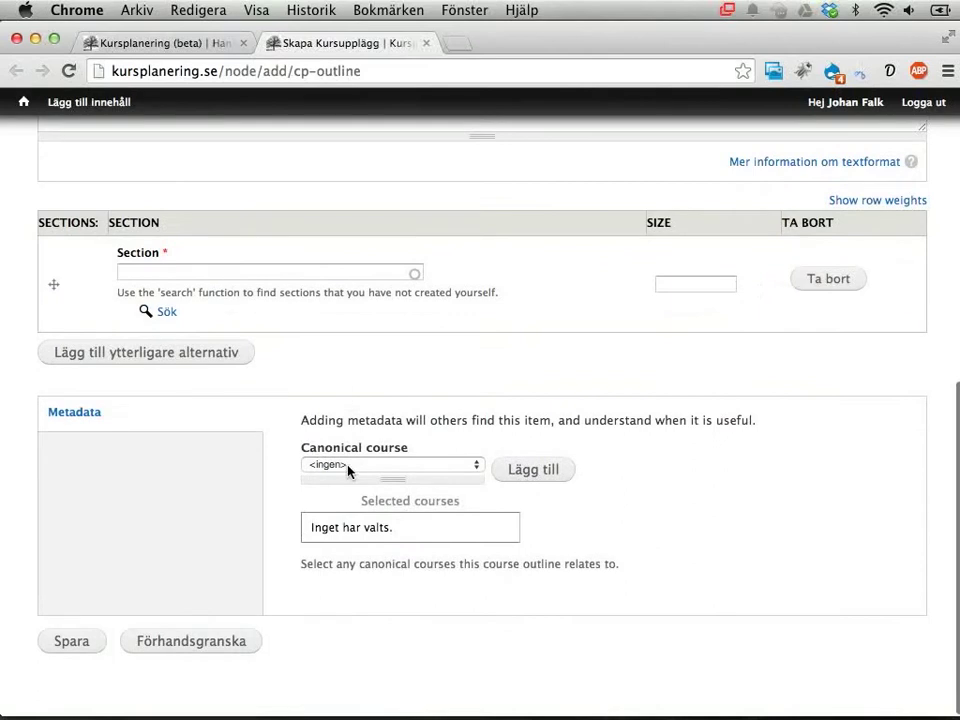
click(349, 467)
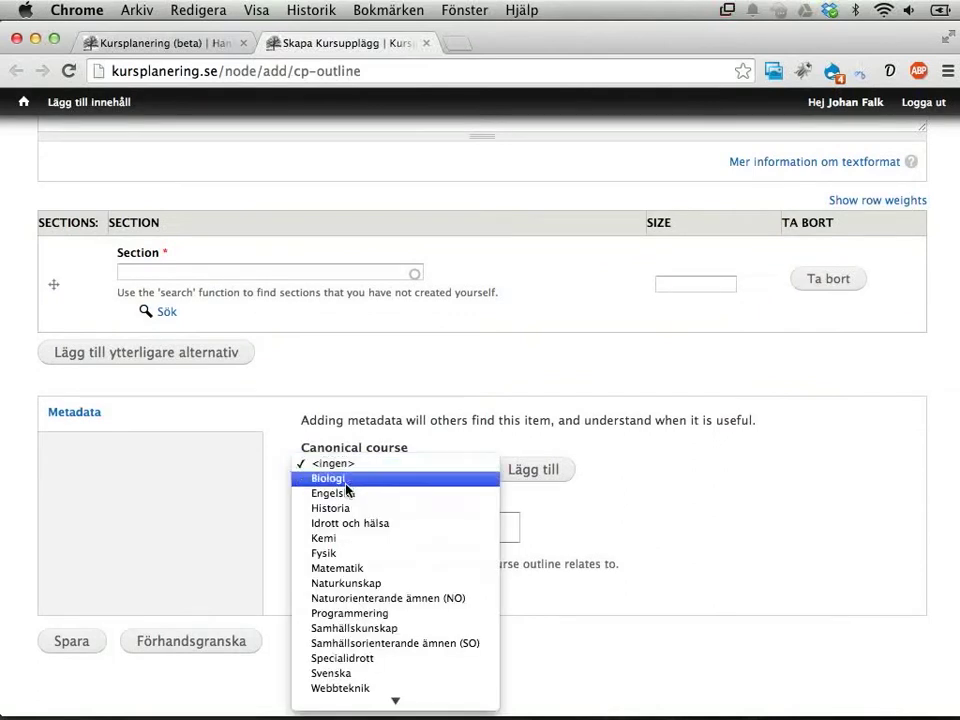
click(347, 570)
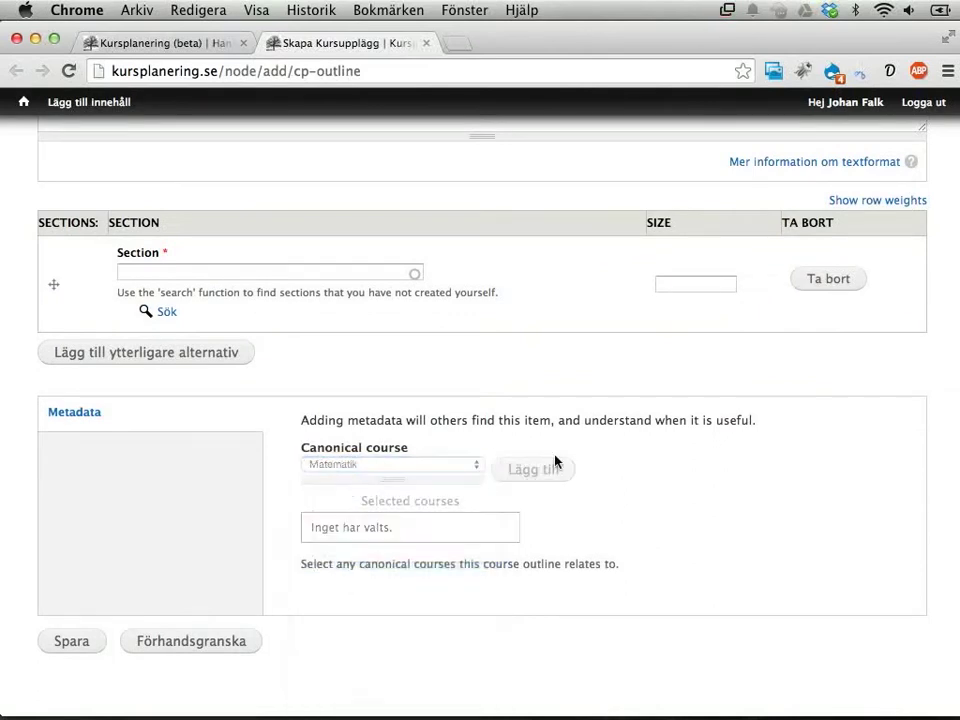
click(525, 465)
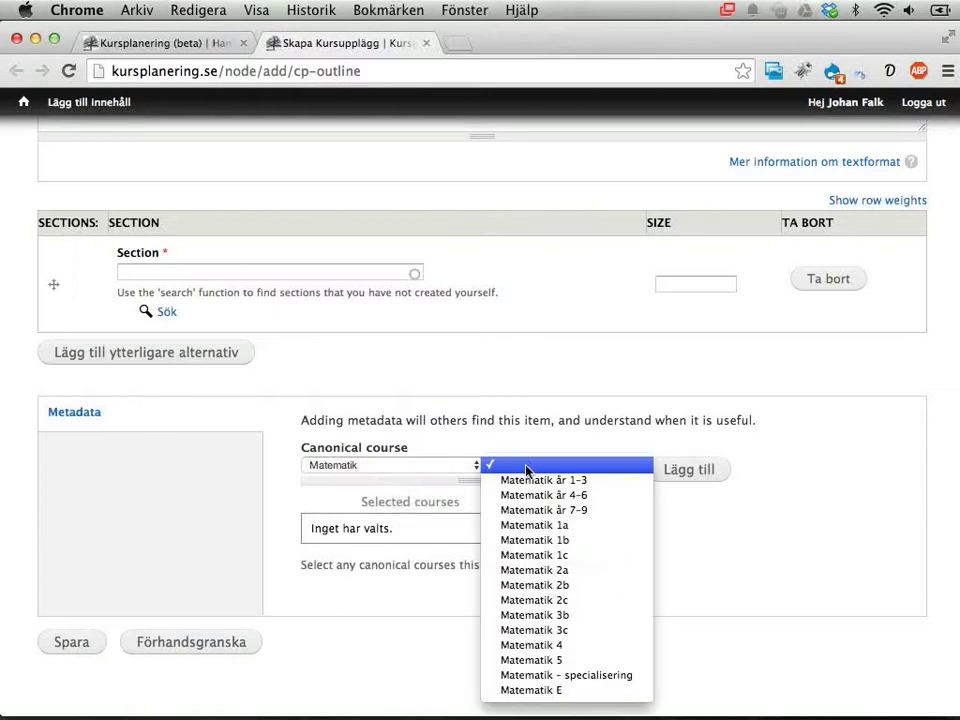
click(537, 630)
click(701, 474)
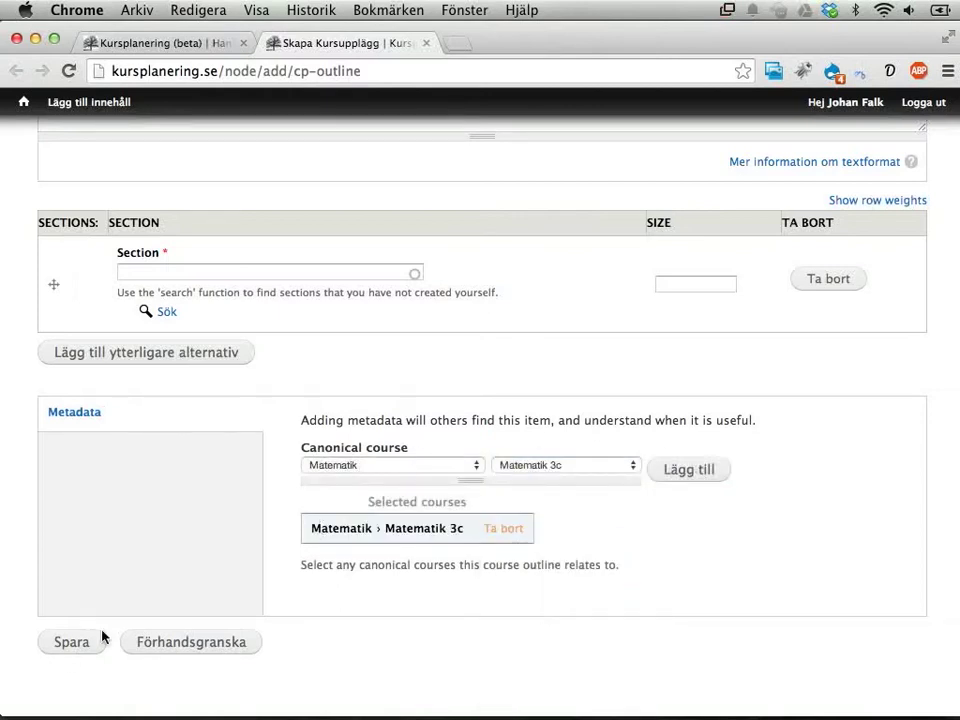
click(60, 650)
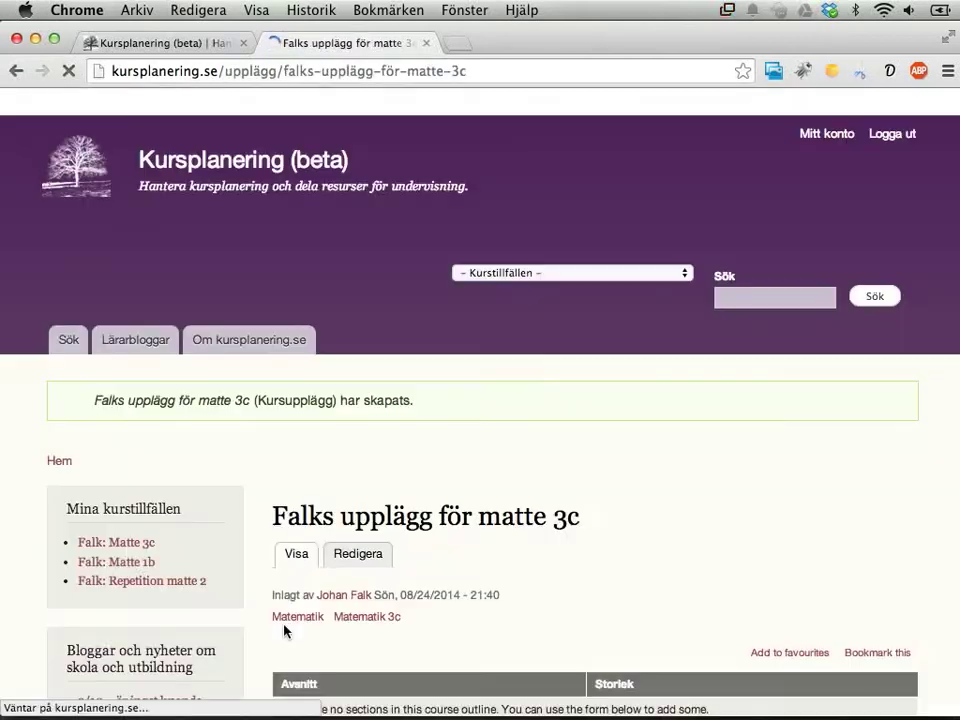
- Enlarge the text area for section titles and sizes on the new outline's page
scroll(490, 512, down, 5)
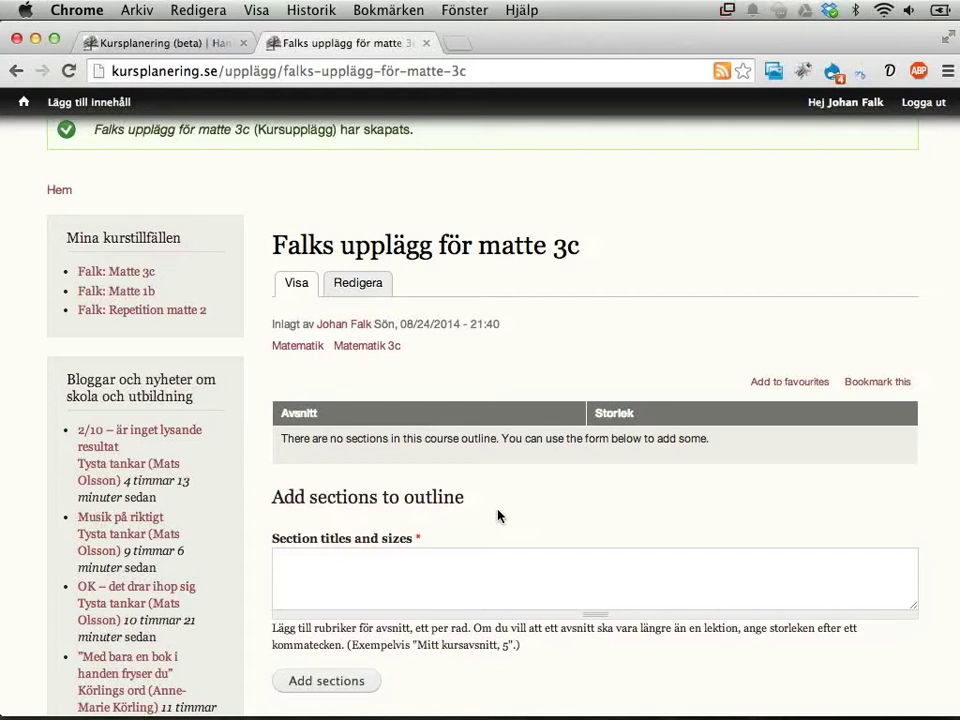
click(439, 572)
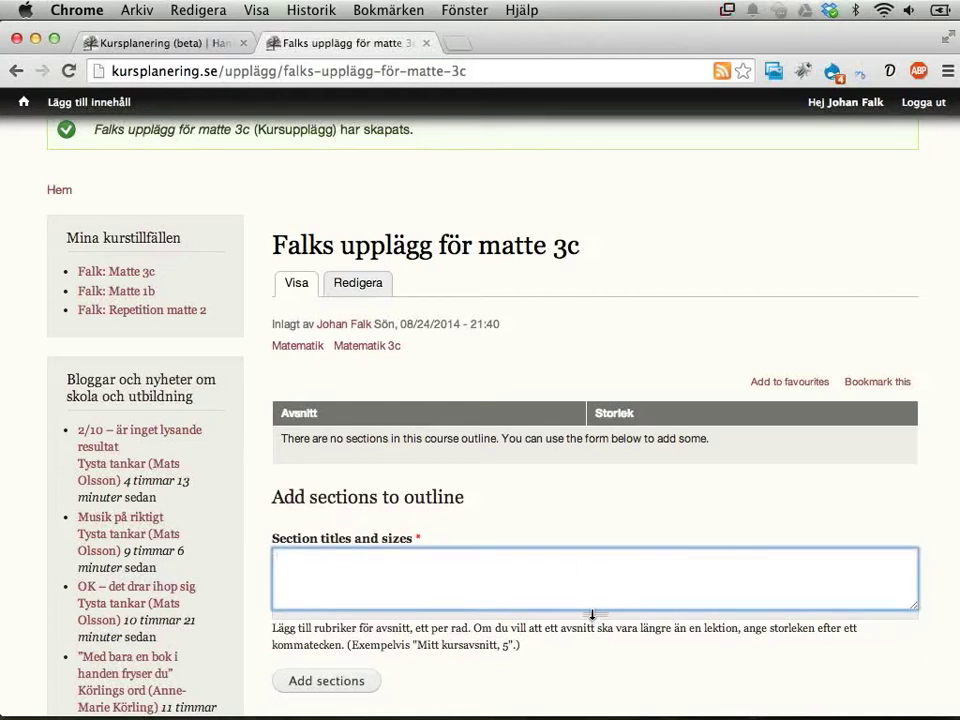
scroll(594, 617, down, 1)
scroll(594, 617, down, 3)
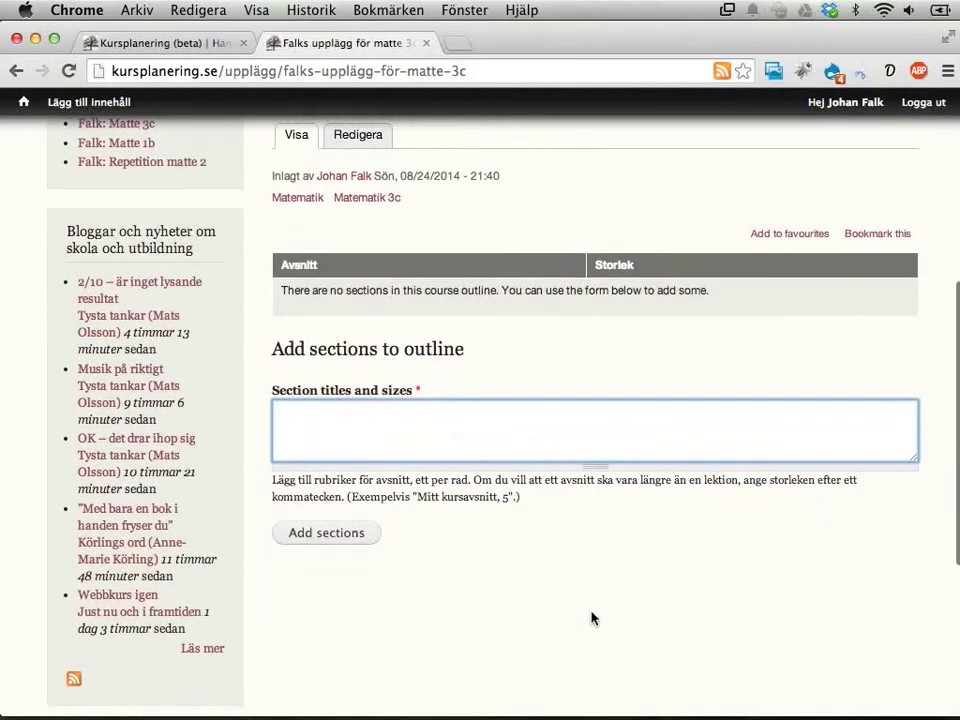
drag(598, 453, 592, 586)
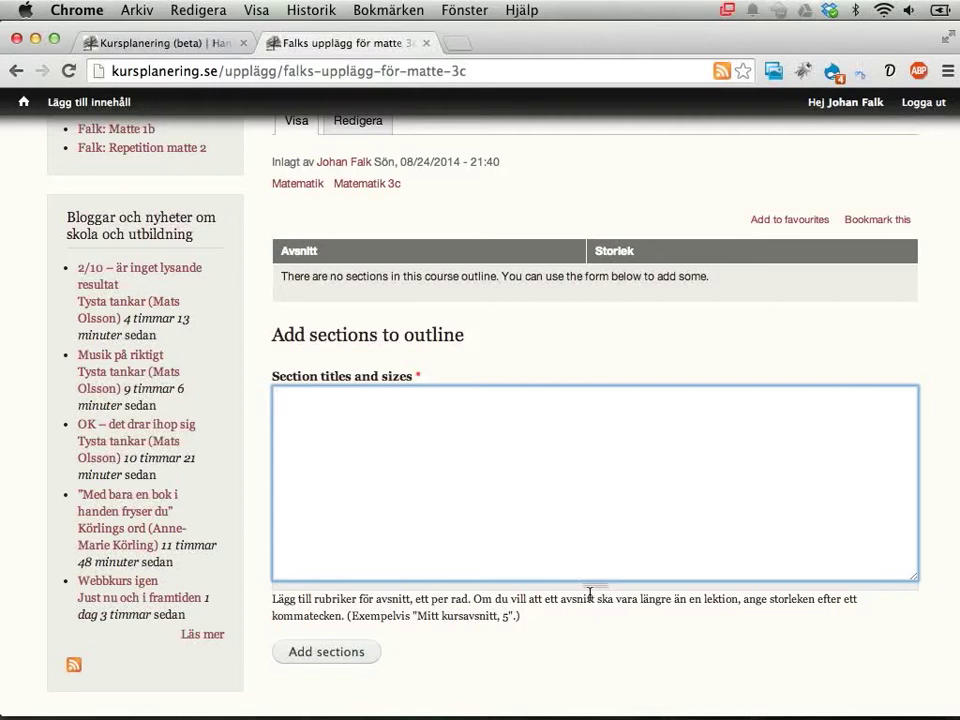
- List the sections "Introduktion till kursen", "Diagnos" and "Repetition, 2" on separate lines
text(Introduktion till kursen)
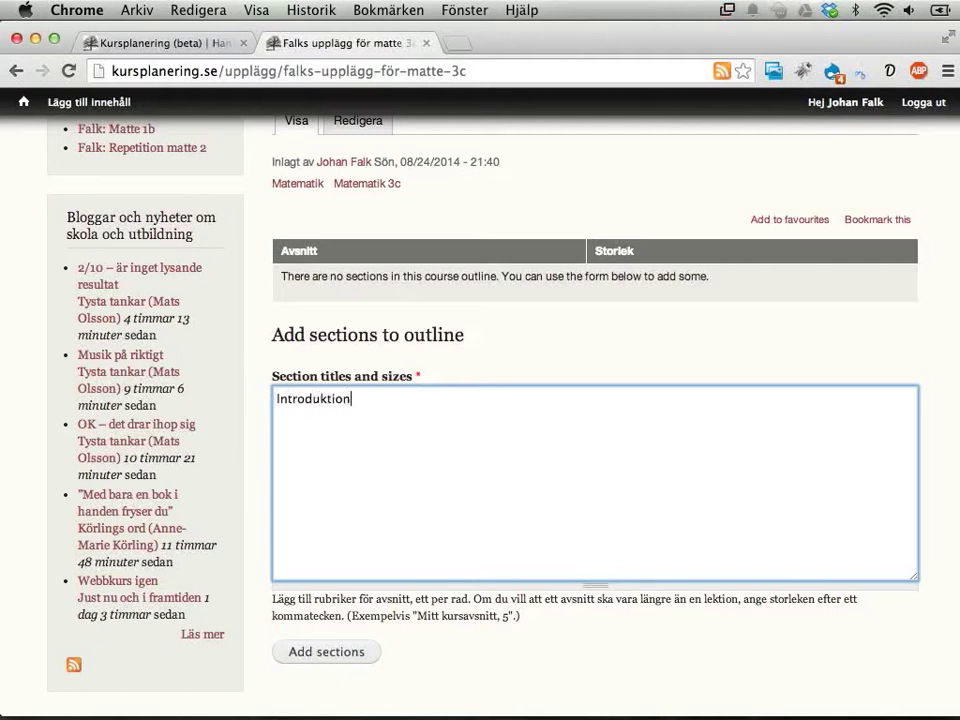
key(Return)
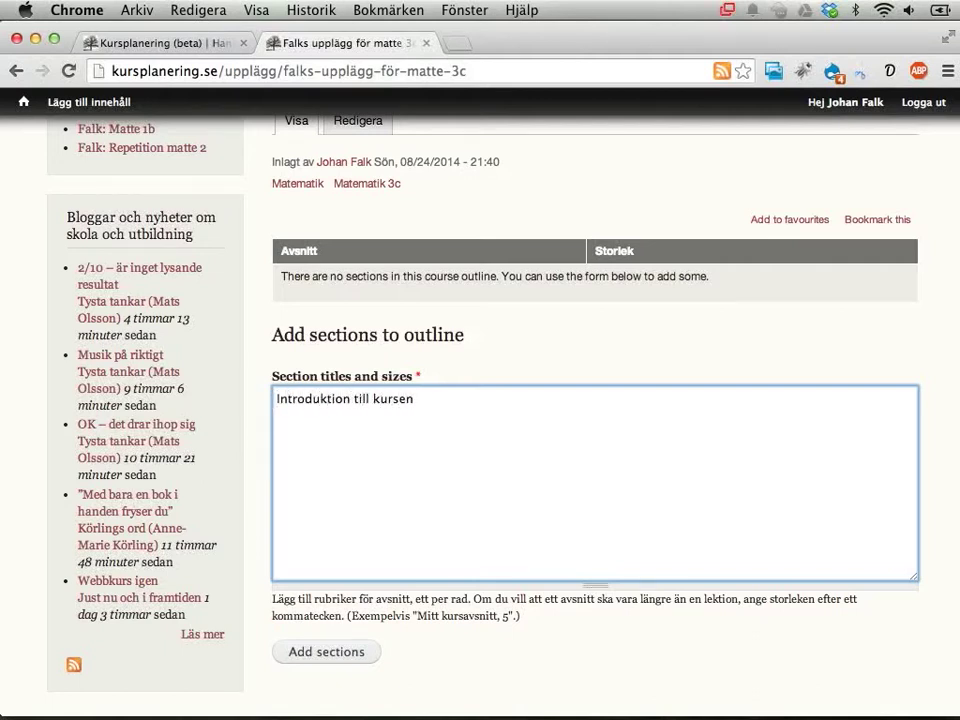
text(Diagnos)
key(Return)
text(Repetition)
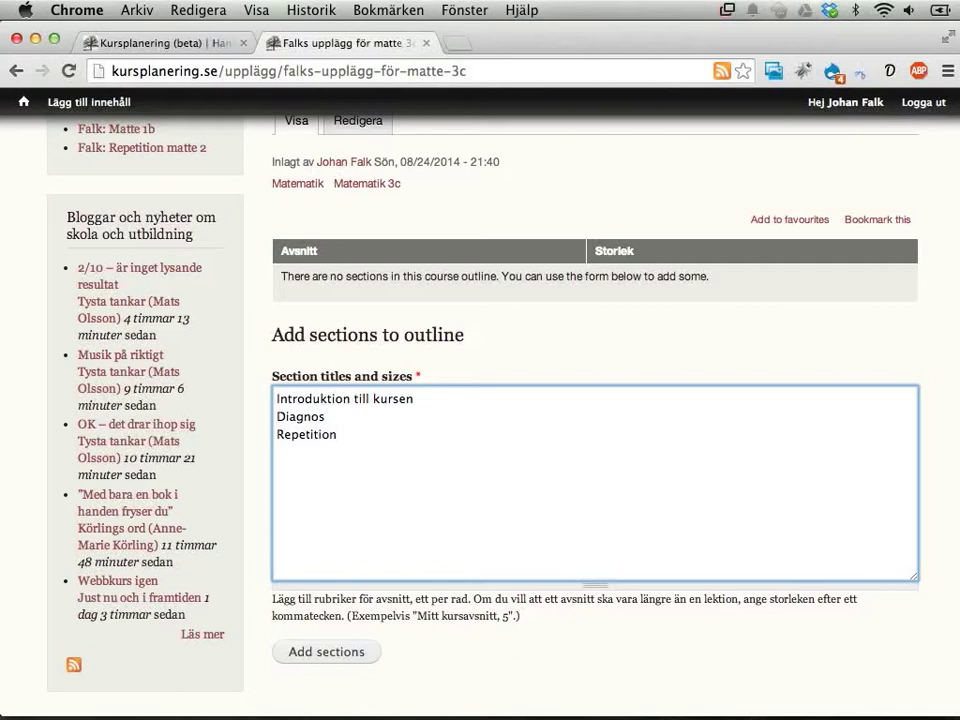
text(, 2)
key(Return)
key(Left)
key(Left)
key(shift+Down)
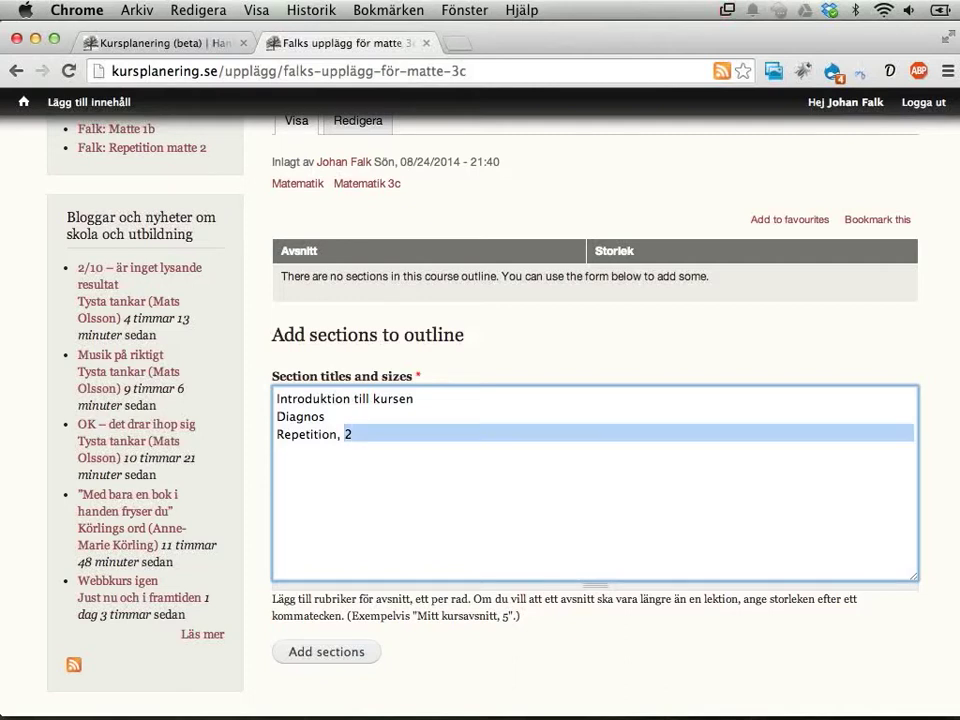
key(Left)
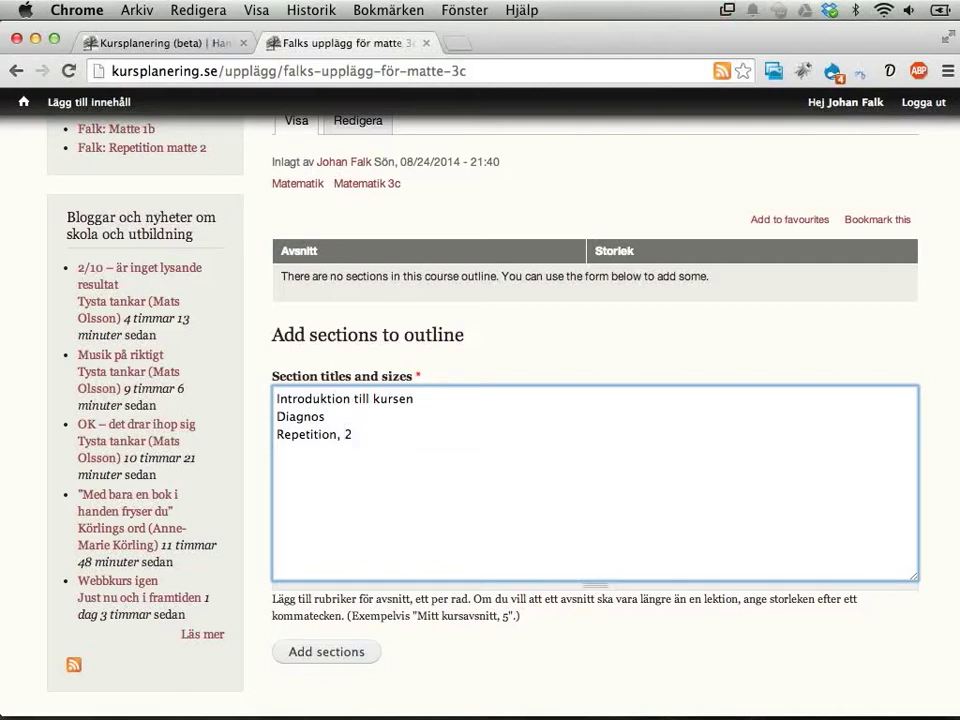
- Append the sections "Repetitionsdiagnos" and "Sekanter och tangenter, 3" on separate lines, and add all listed sections to the outline
key(Down)
text(Repetitionsdiagnos)
key(Return)
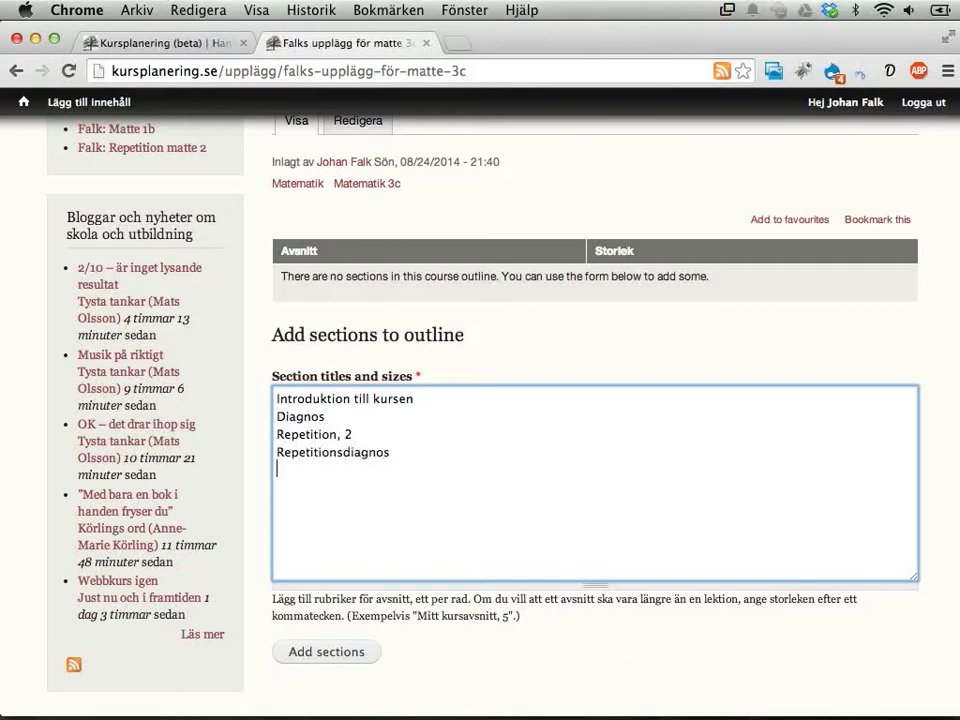
text(Sekanter oc)
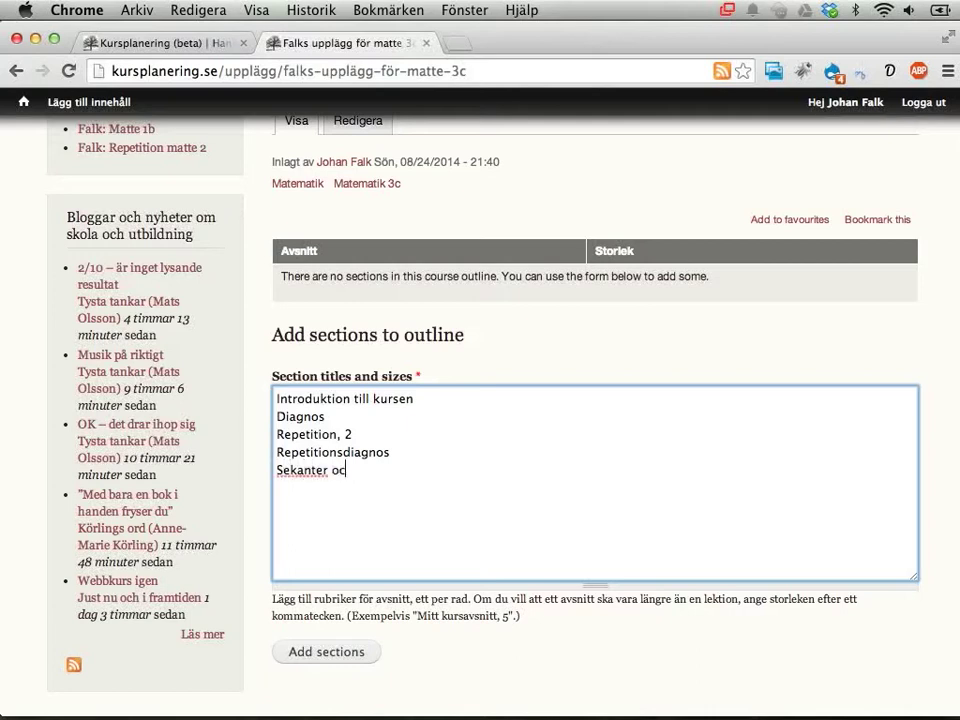
text(h tangenter)
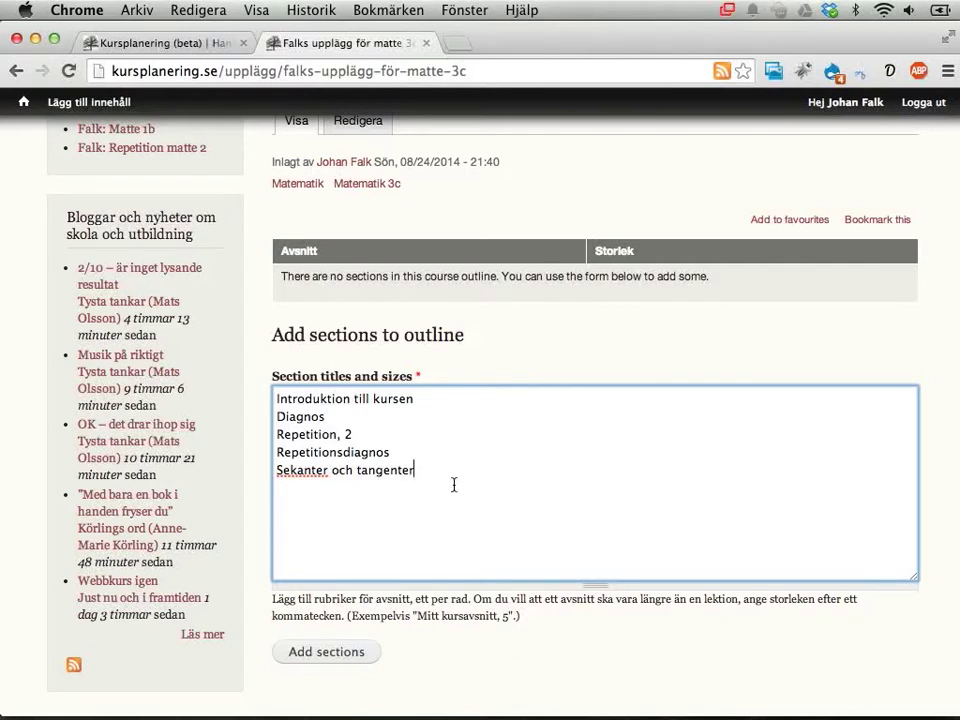
text(, 3)
drag(419, 468, 456, 469)
key(shift+Left)
key(Right)
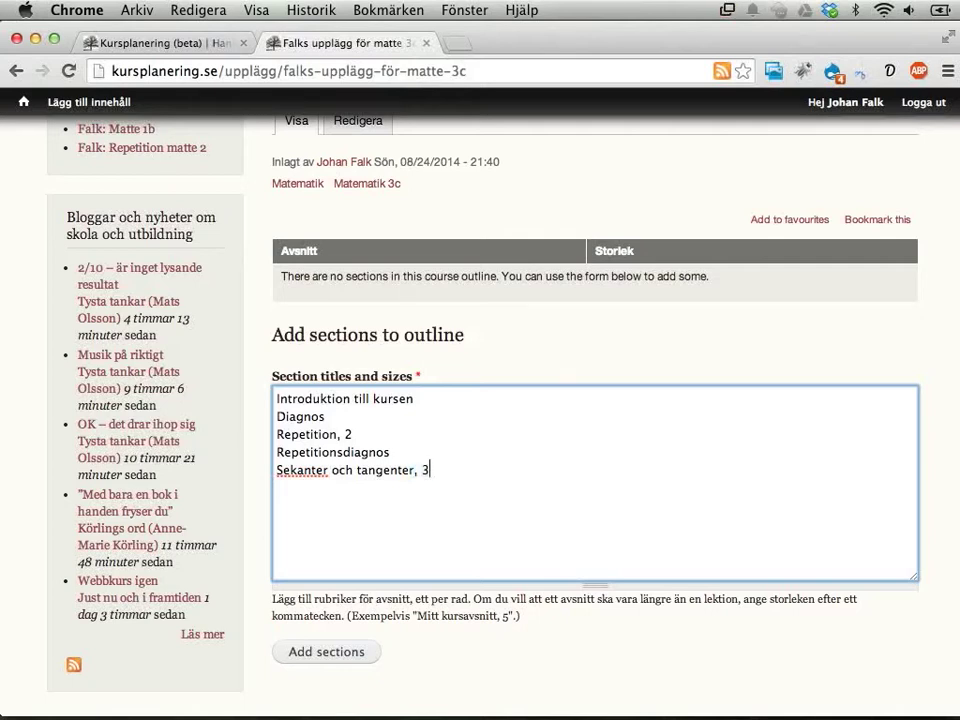
click(313, 657)
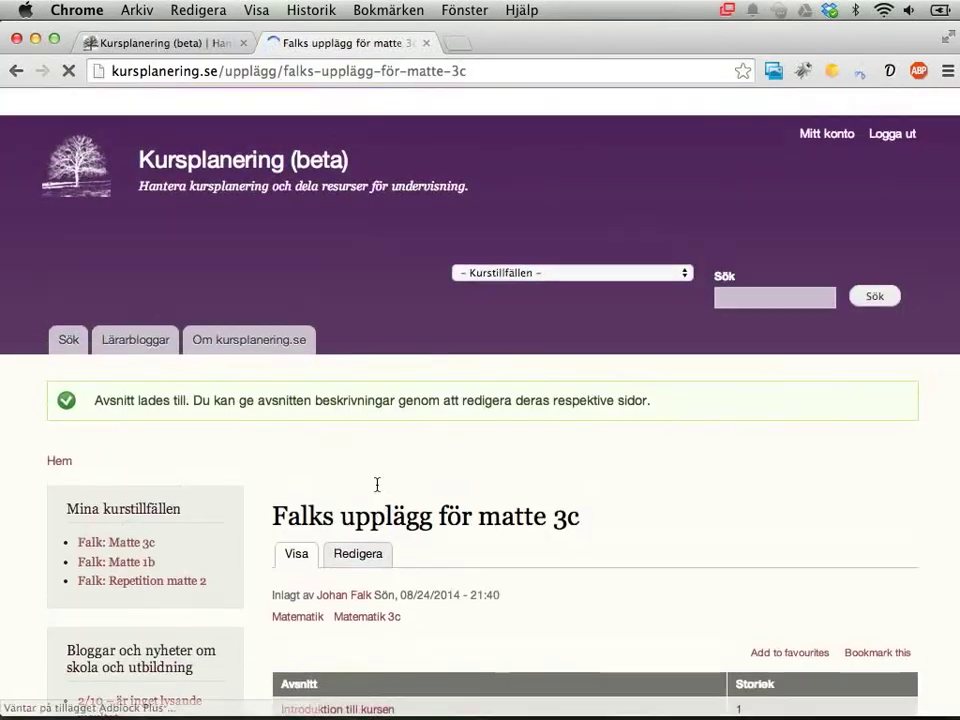
- Open the "Introduktion till kursen" section from the outline's section list and bring up its edit form
scroll(556, 488, down, 5)
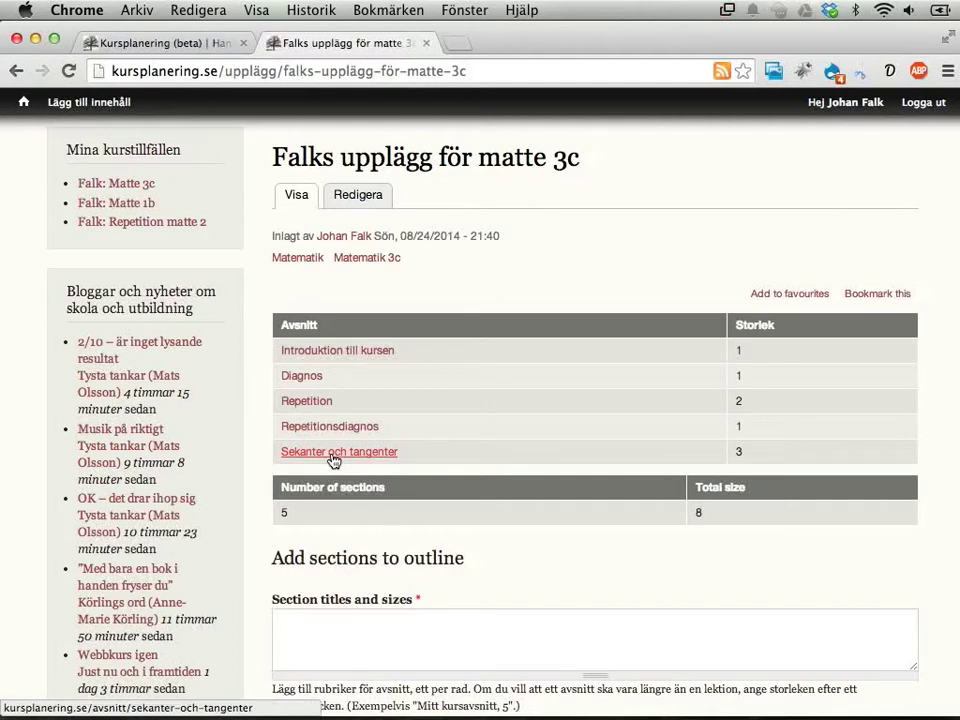
click(351, 357)
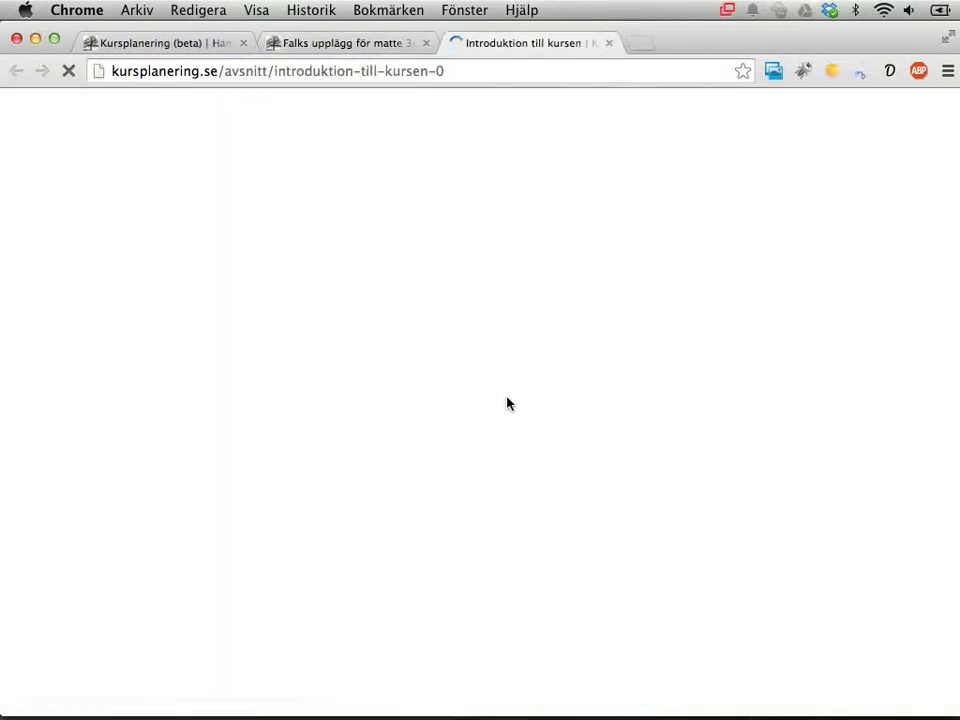
scroll(538, 461, down, 5)
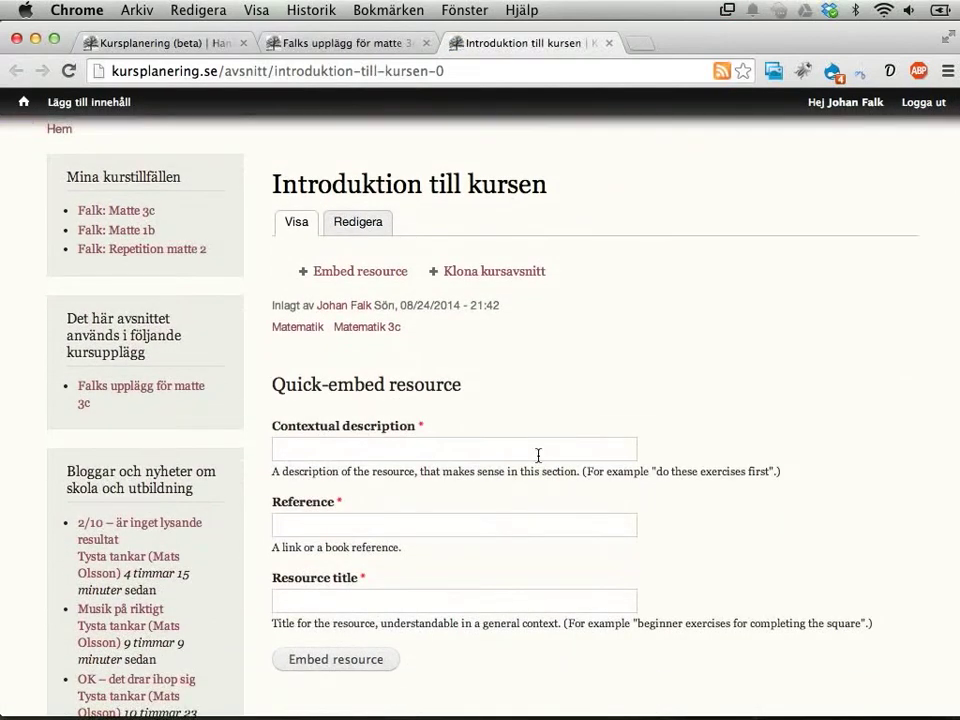
click(538, 455)
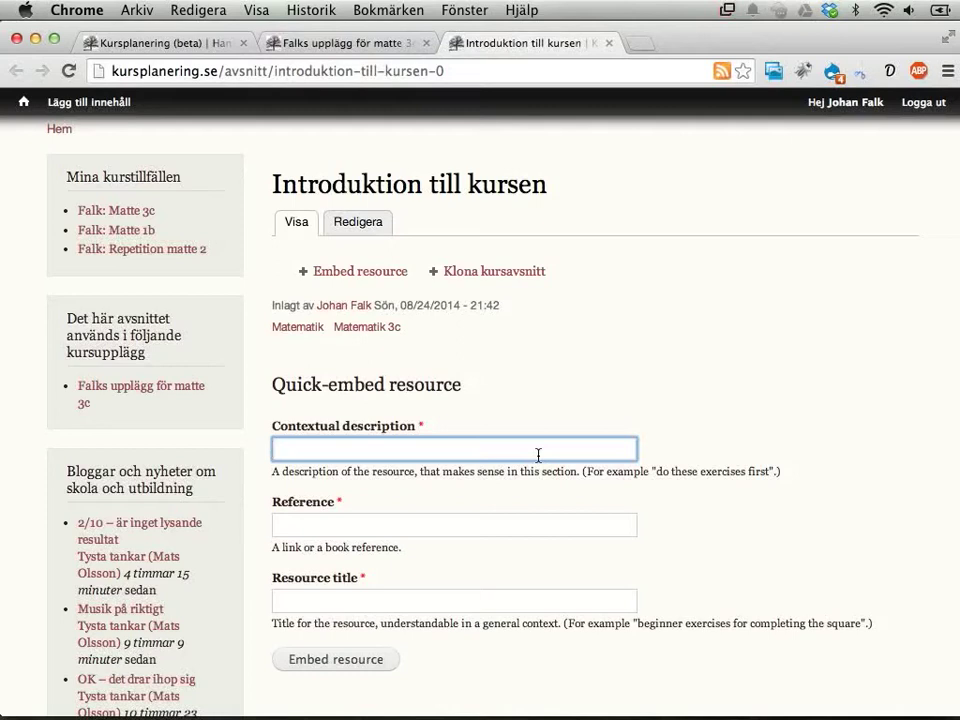
click(356, 223)
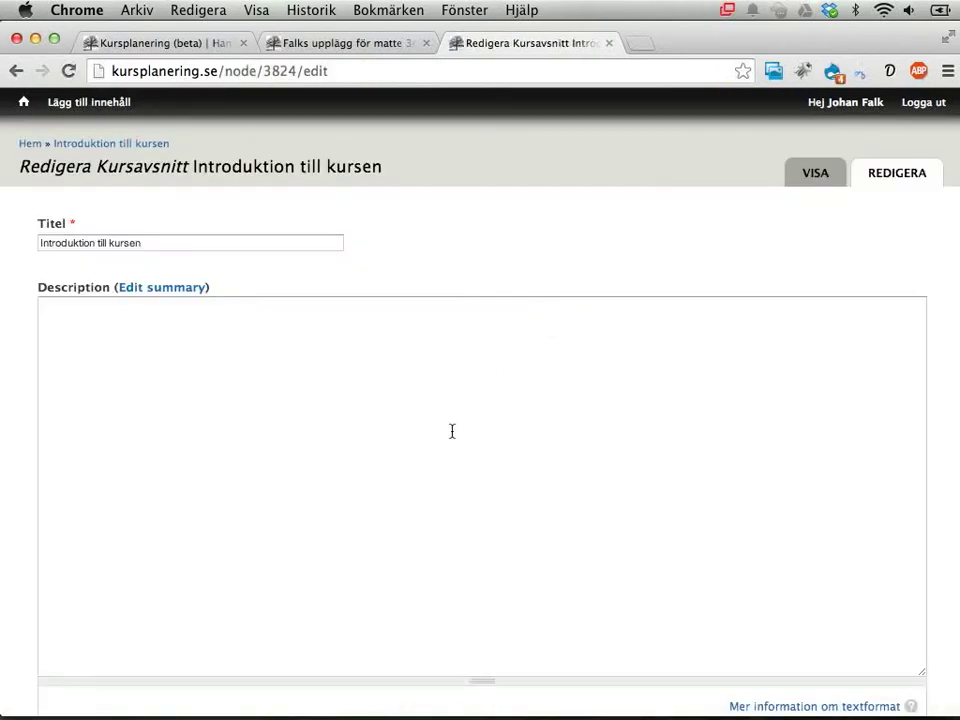
- Enter the section description "Efter det här momentet ska du veta vad kursen innehåller, och hur bedömning i kursen fungerar."
click(452, 431)
text(Eft)
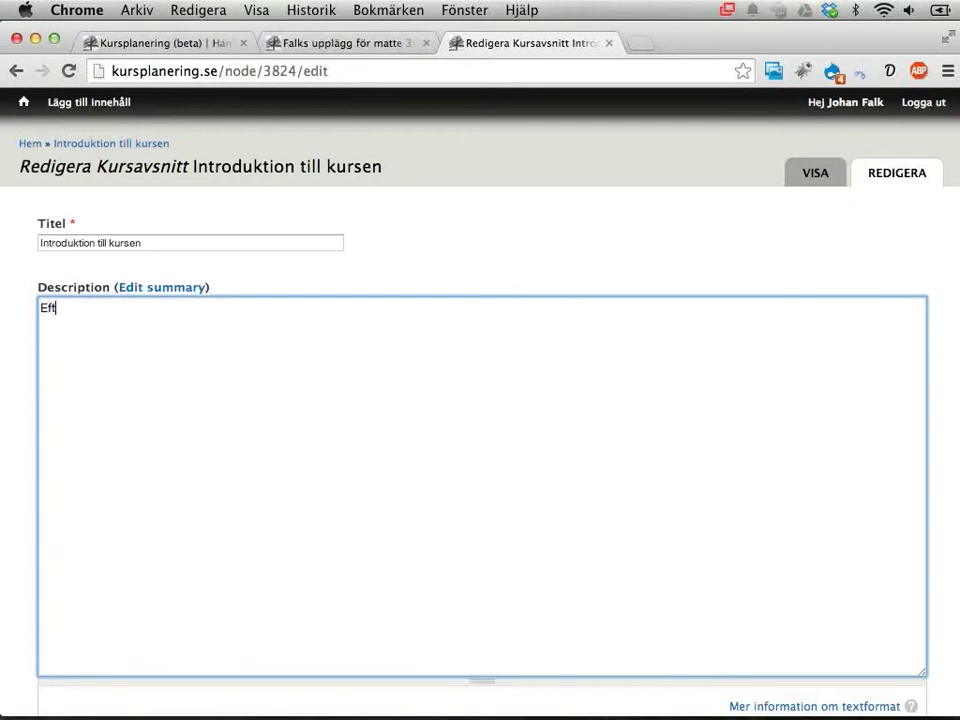
text(er det här momentet)
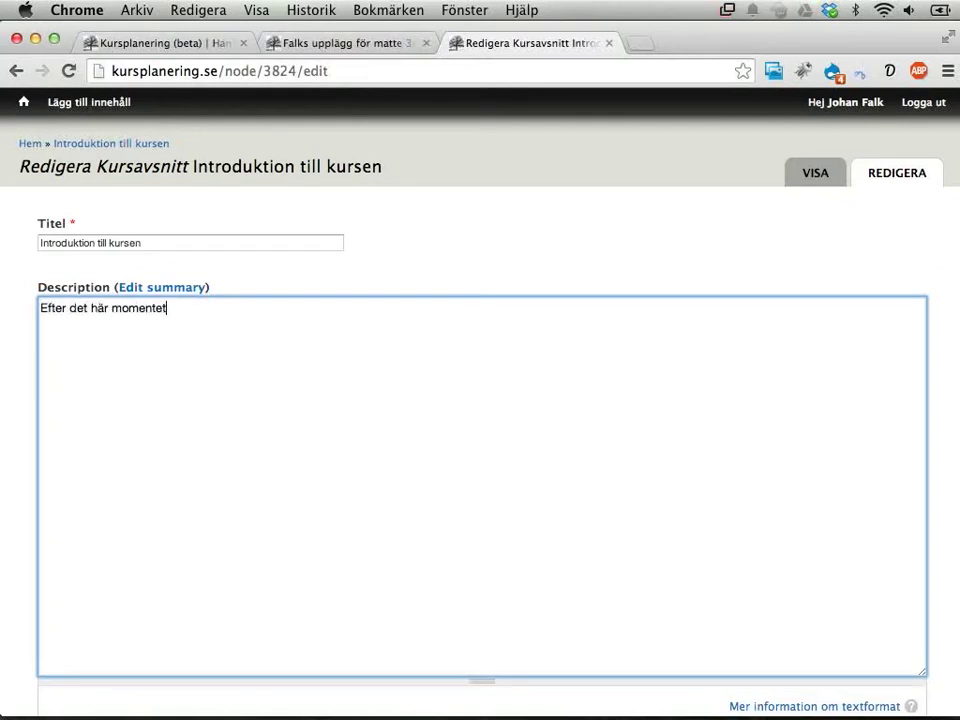
text( ska du veta va)
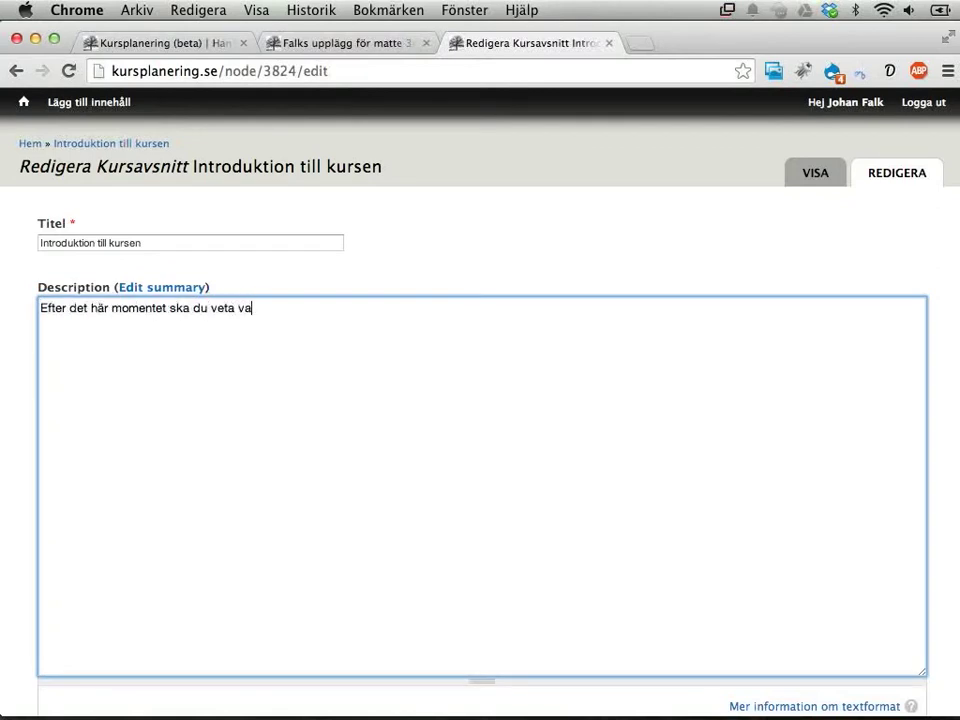
text(d kursen innehål)
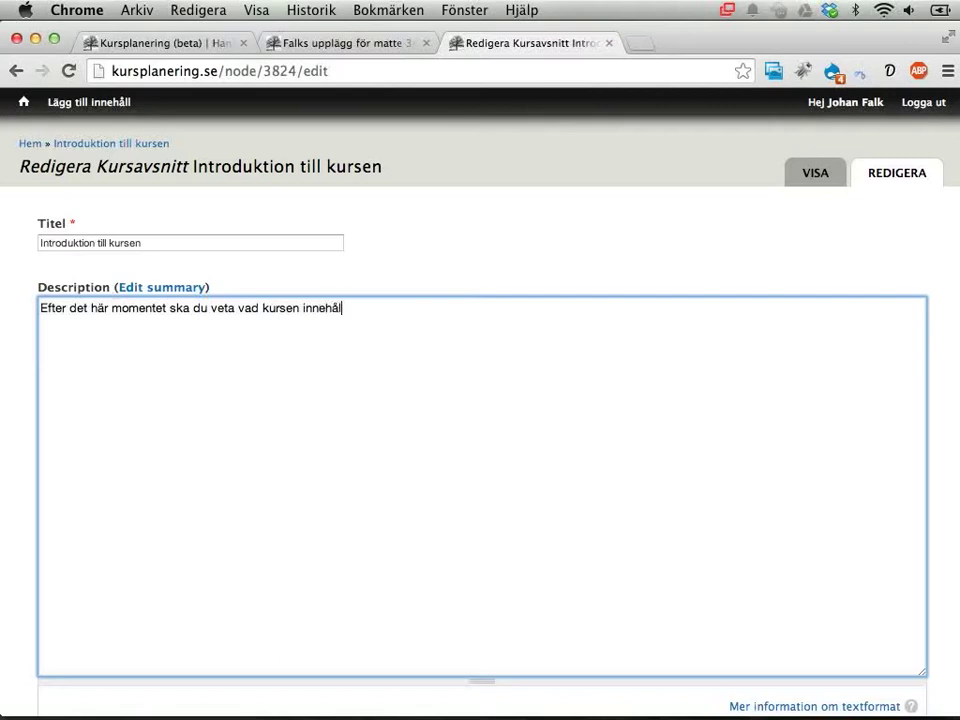
text(ler, och hur bedöming)
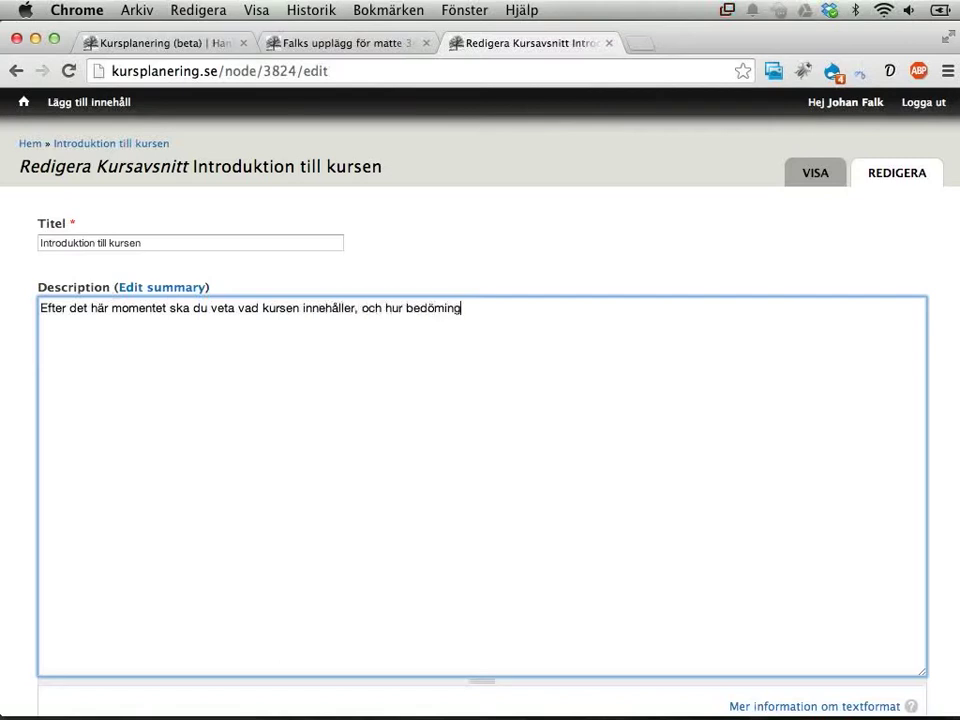
text( i kursen fungerar.)
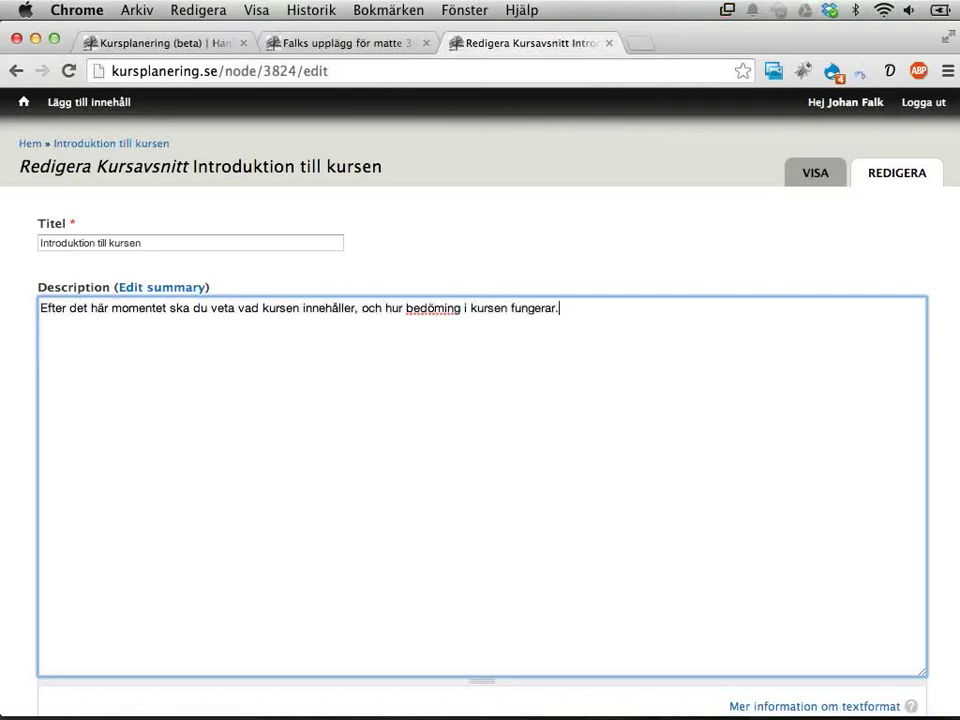
click(440, 310)
text(n)
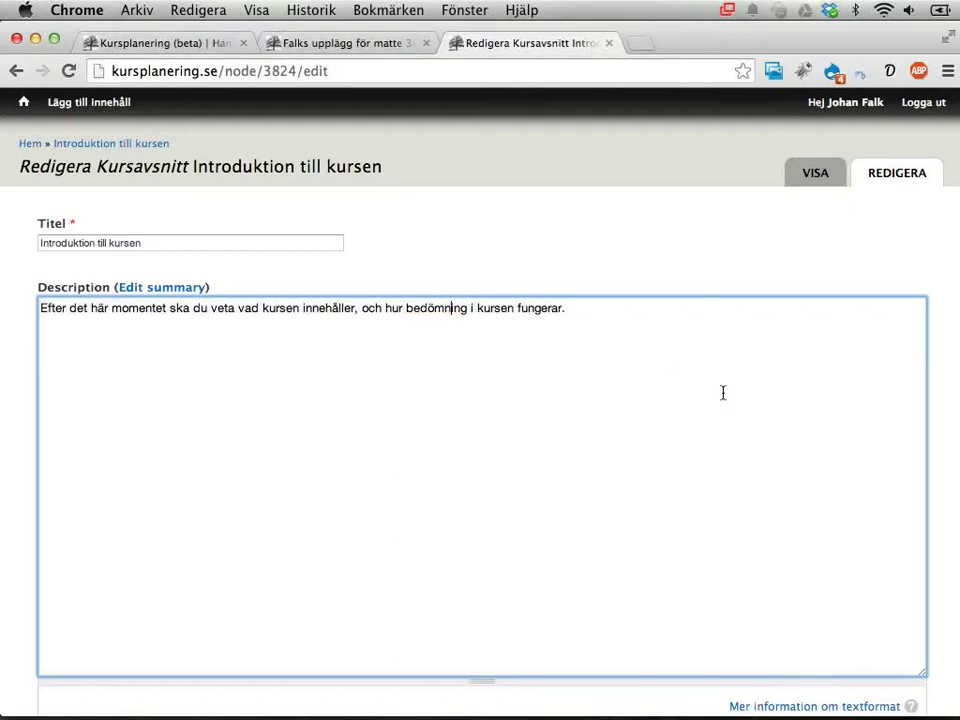
- Look over the section's resource and metadata fields, and save the section with its new description
scroll(727, 420, down, 5)
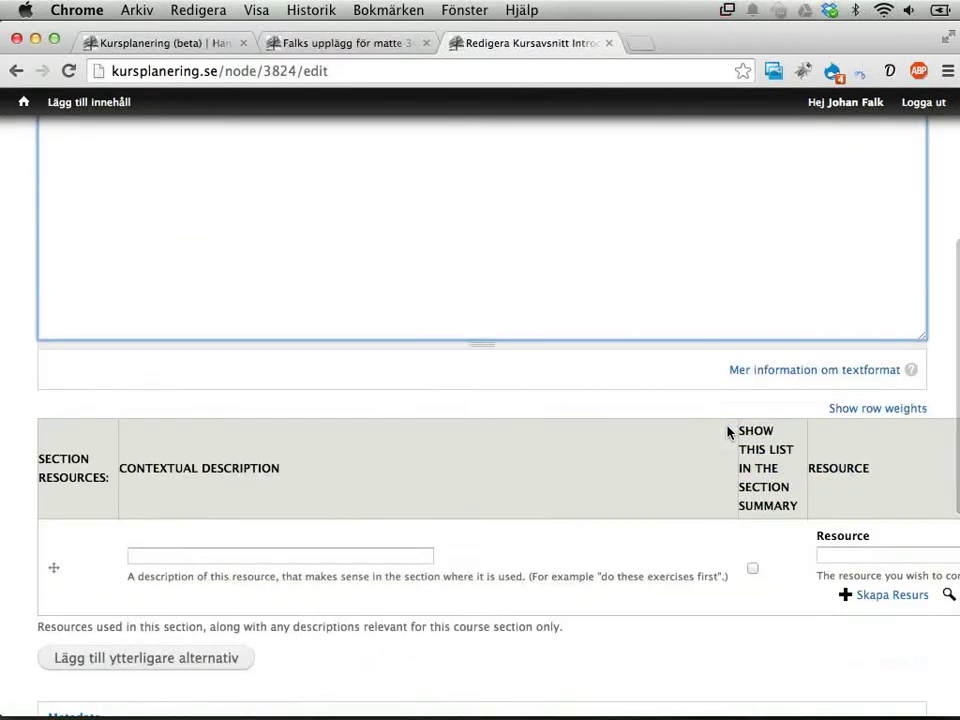
scroll(727, 431, up, 5)
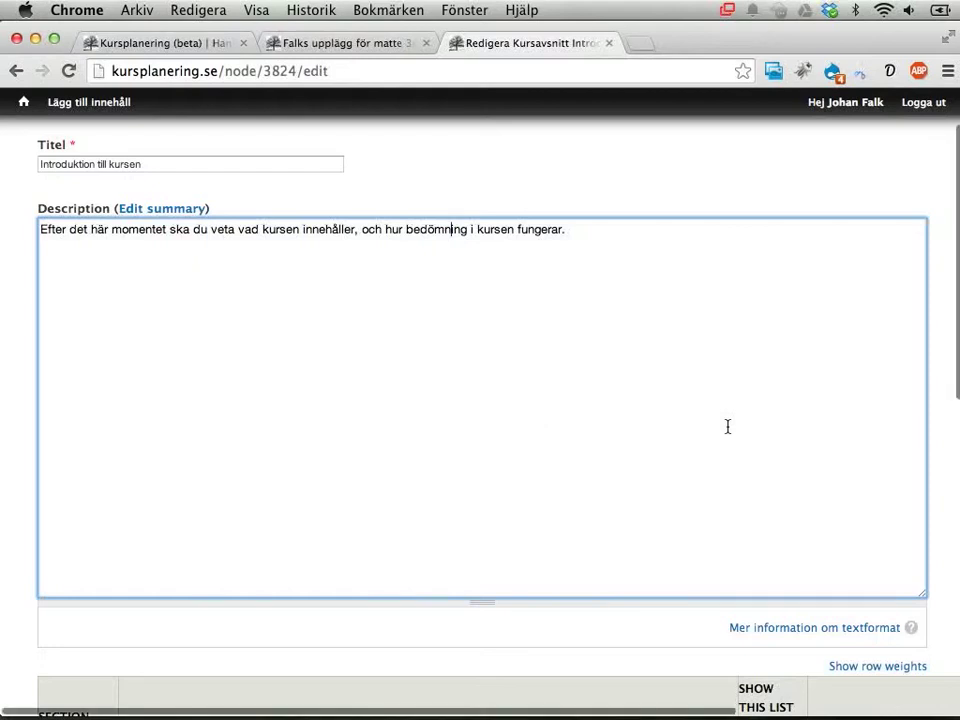
scroll(727, 427, up, 3)
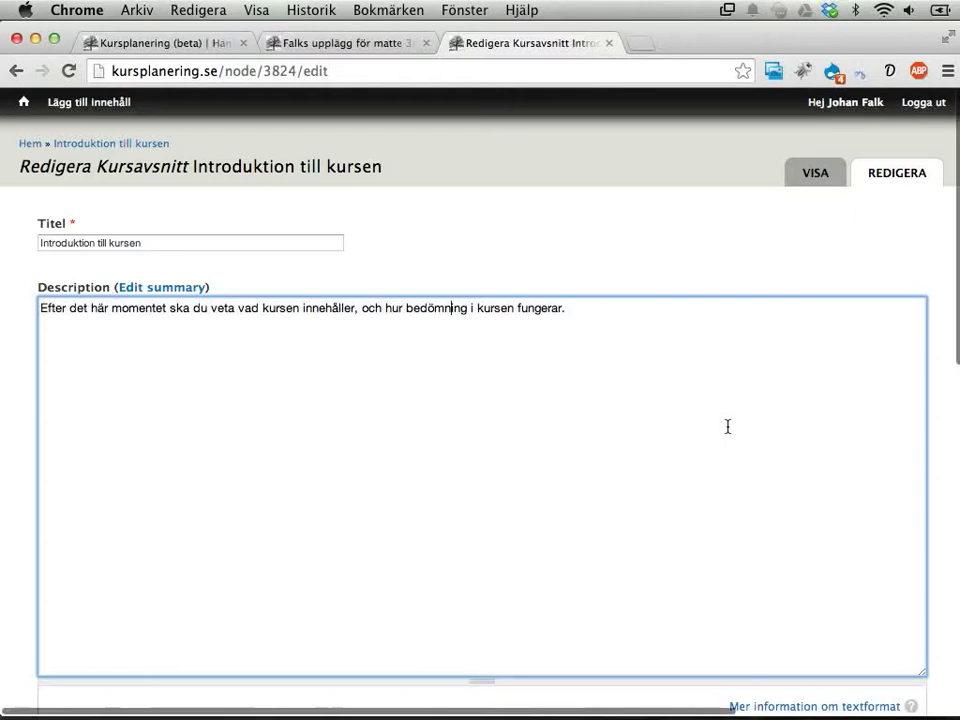
scroll(727, 427, down, 5)
scroll(727, 427, down, 12)
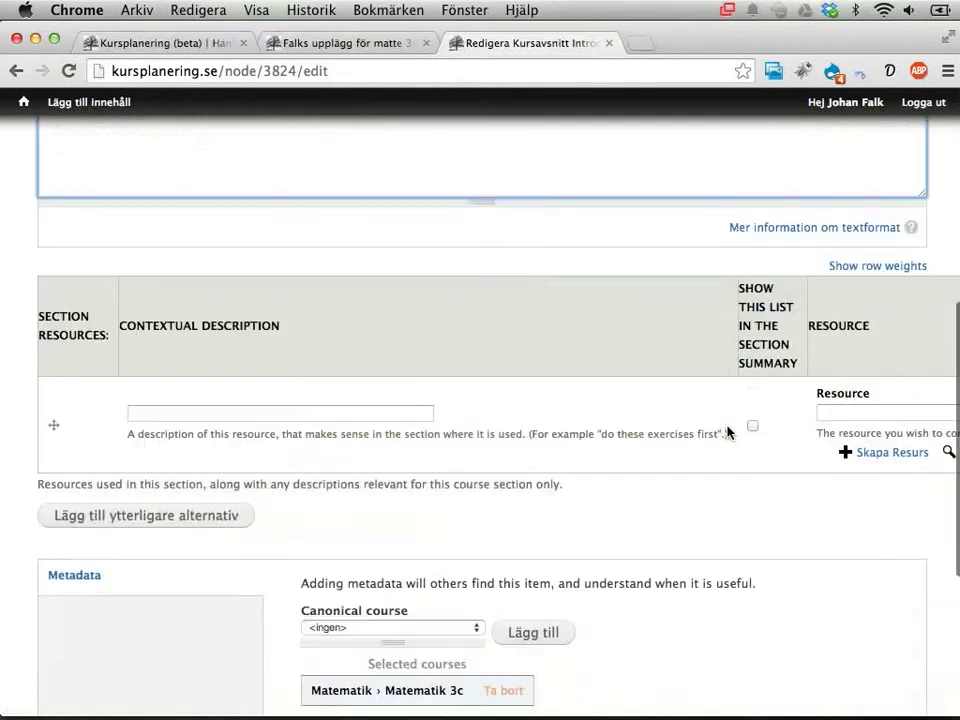
click(79, 647)
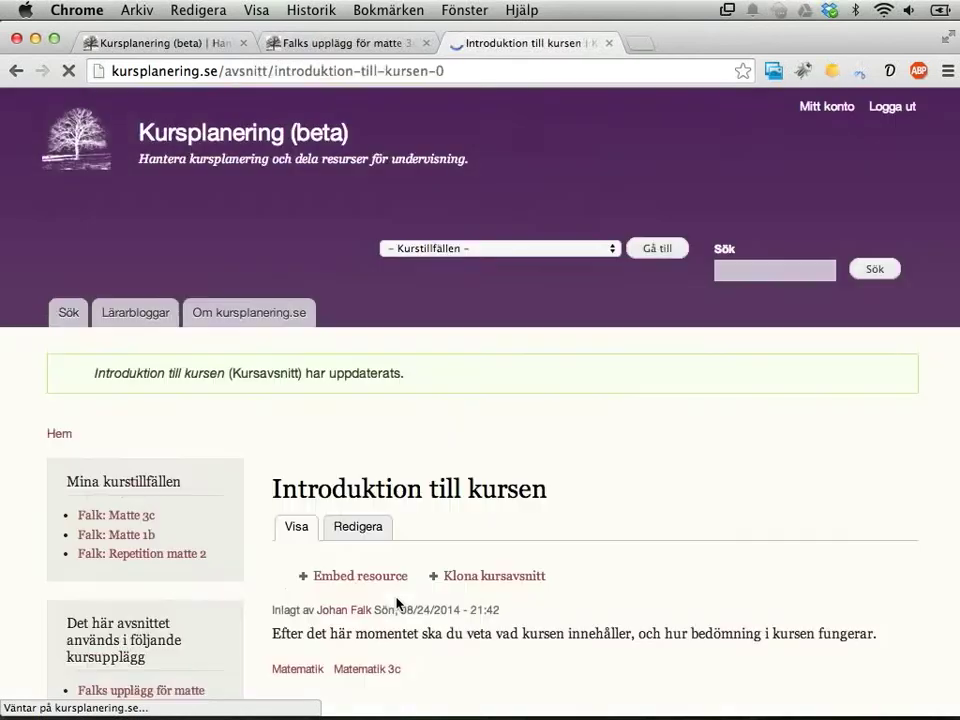
- Place the cursor in the contextual description of the section's quick-embed resource form
scroll(560, 520, down, 4)
scroll(560, 522, down, 5)
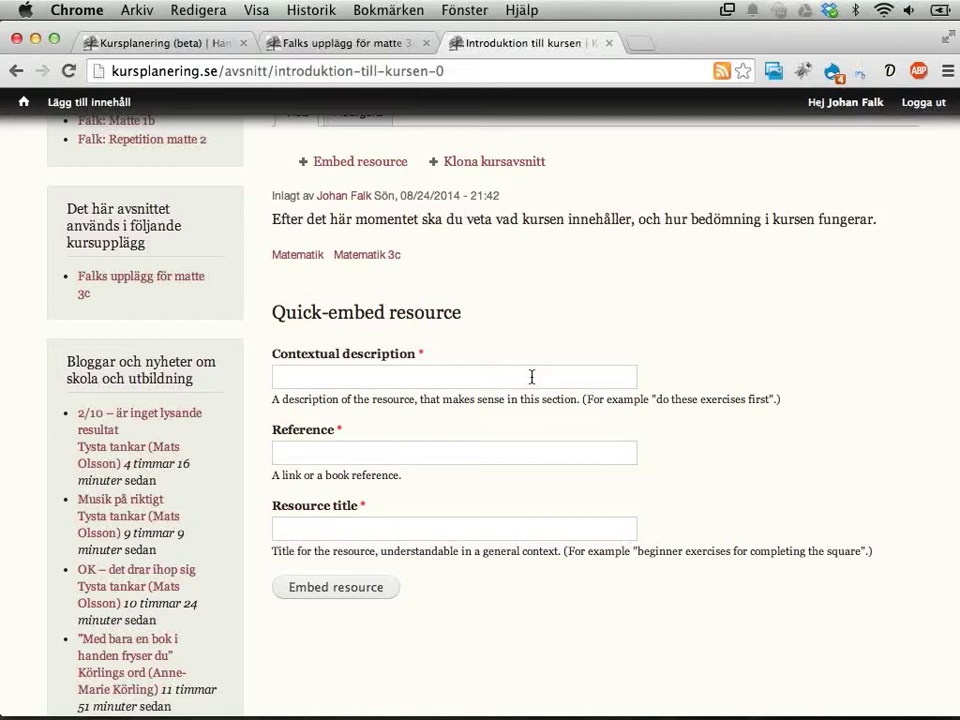
click(531, 376)
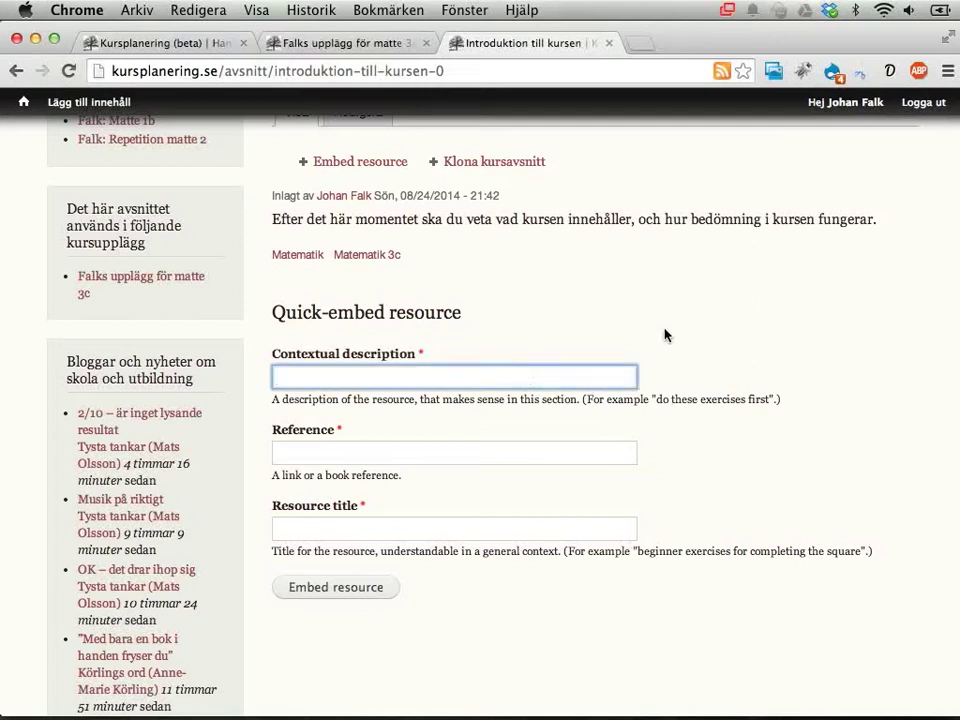
scroll(665, 335, up, 2)
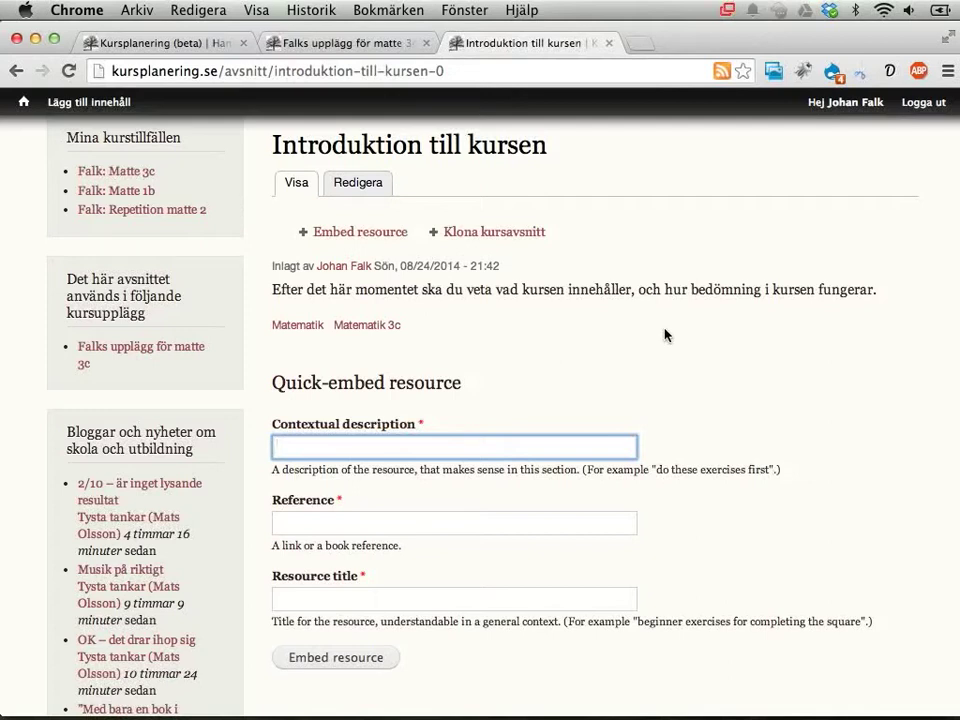
text(En bra film at)
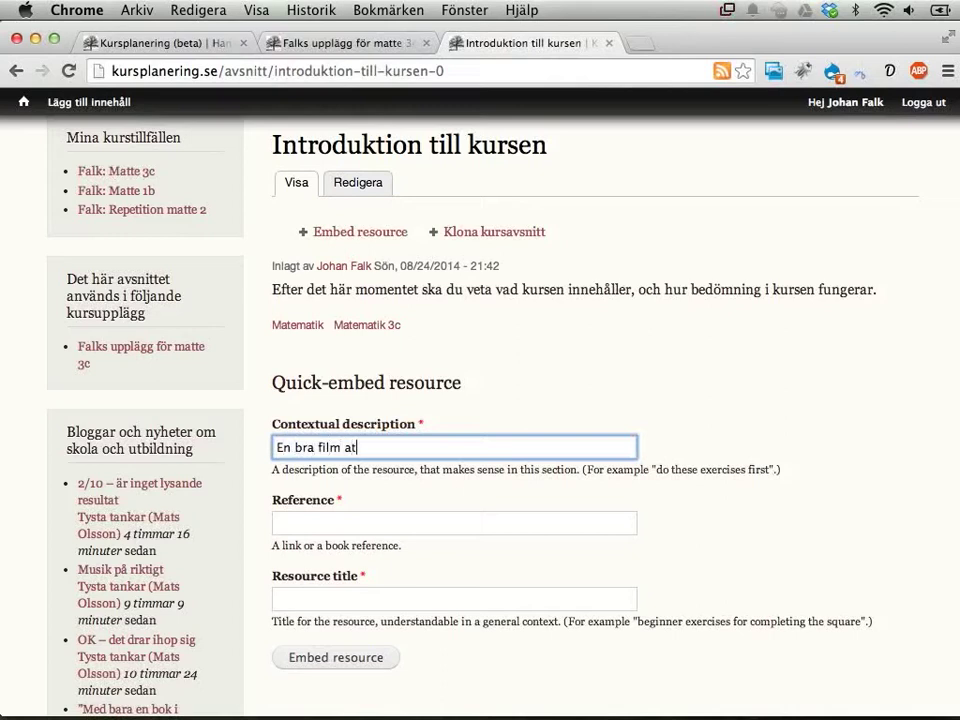
text(t kolla på)
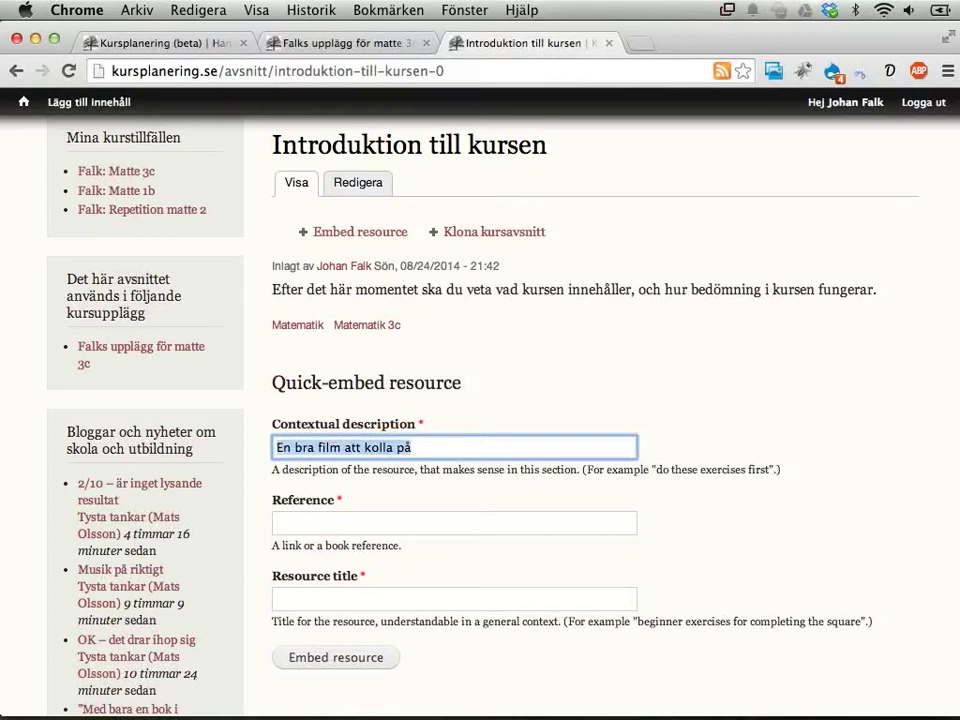
triple_click(456, 446)
text(Hur du)
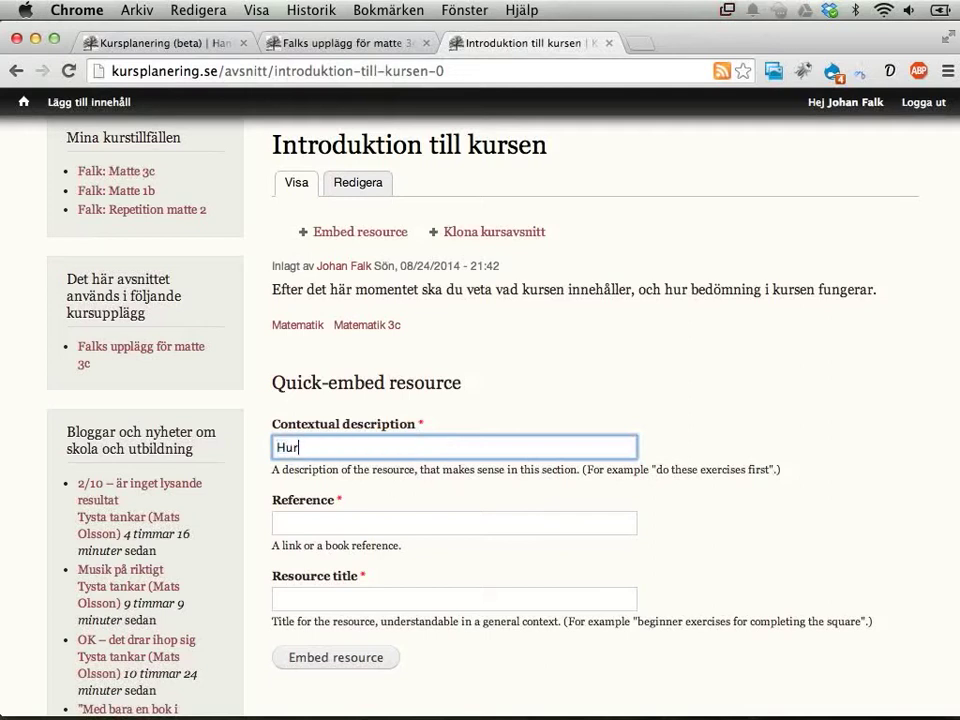
key(BackSpace)
key(BackSpace)
key(BackSpace)
key(BackSpace)
key(BackSpace)
key(BackSpace)
key(BackSpace)
text(Så sk)
key(BackSpace)
key(BackSpace)
key(BackSpace)
key(BackSpace)
key(BackSpace)
text(Så skapar du et)
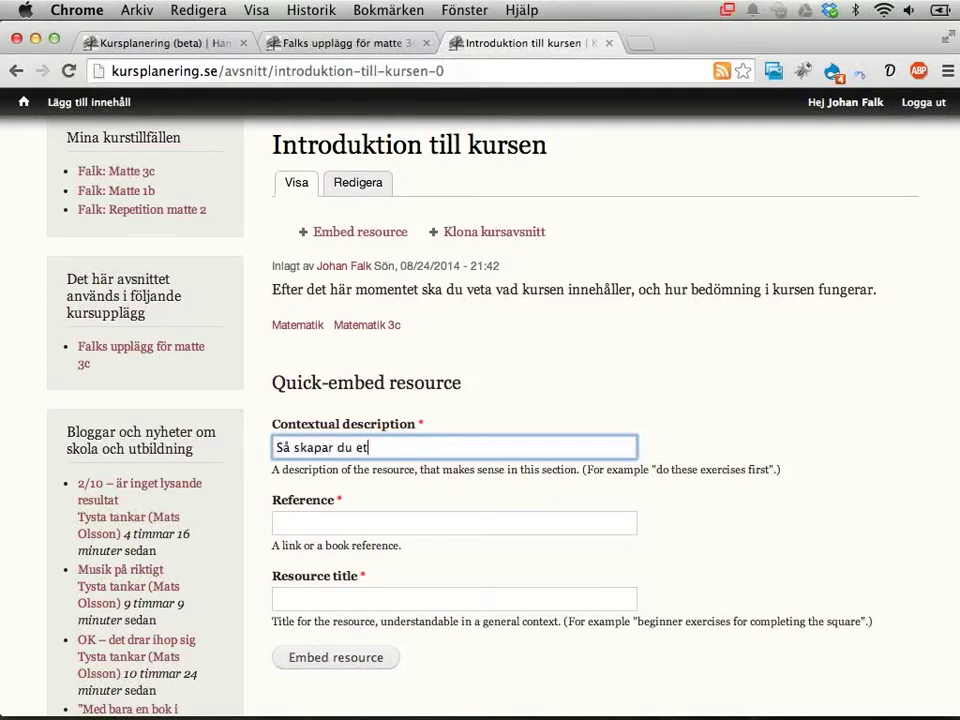
text(t Google-konto)
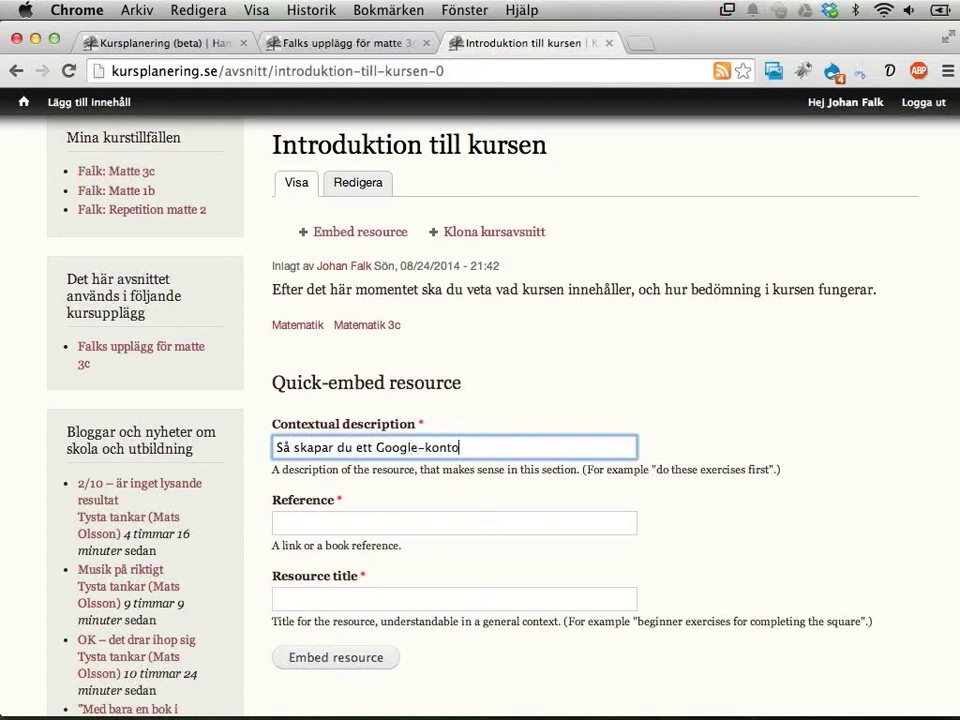
click(358, 518)
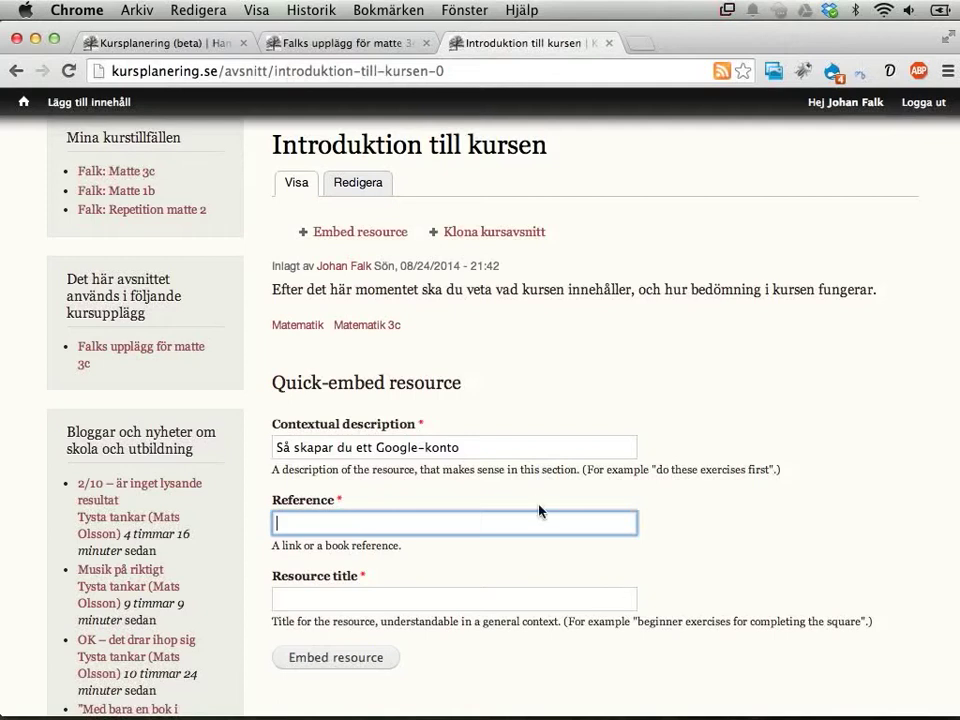
text(http://dn.se/)
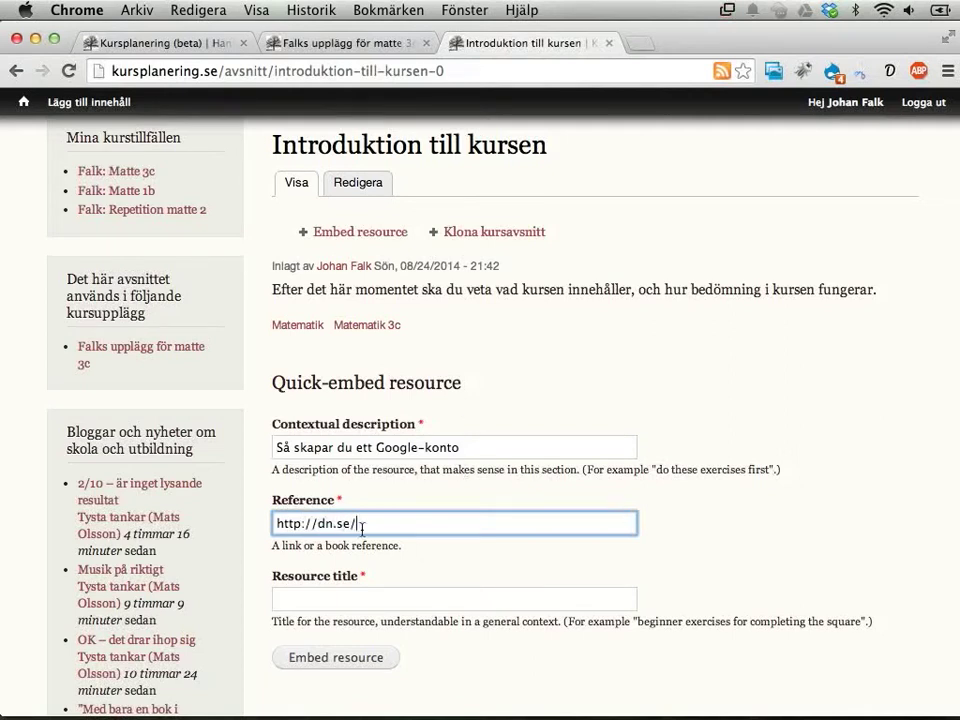
- Title the resource "Instruktionsfilm om hur man skapar ett Google-konto" and embed it in the section
click(348, 599)
text(In)
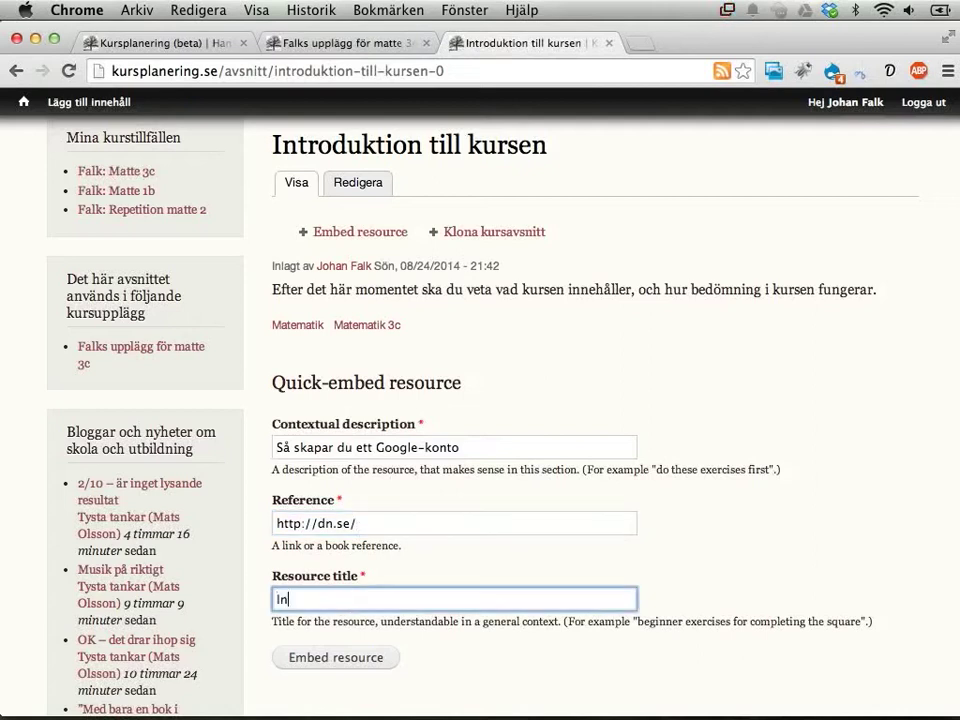
text(struktionsfilm om hur)
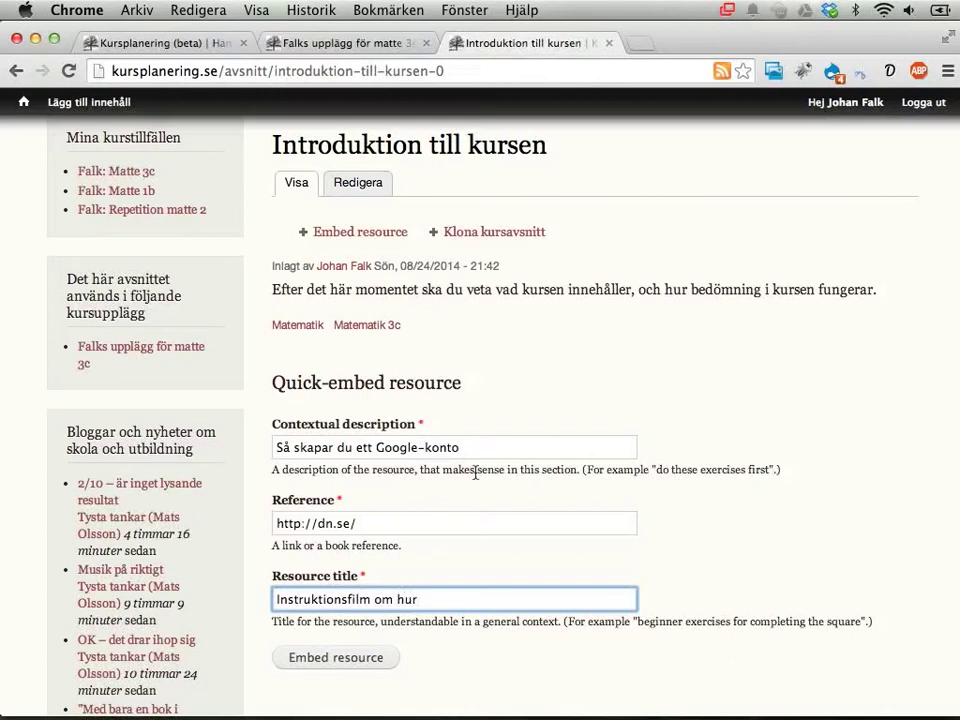
drag(470, 448, 268, 449)
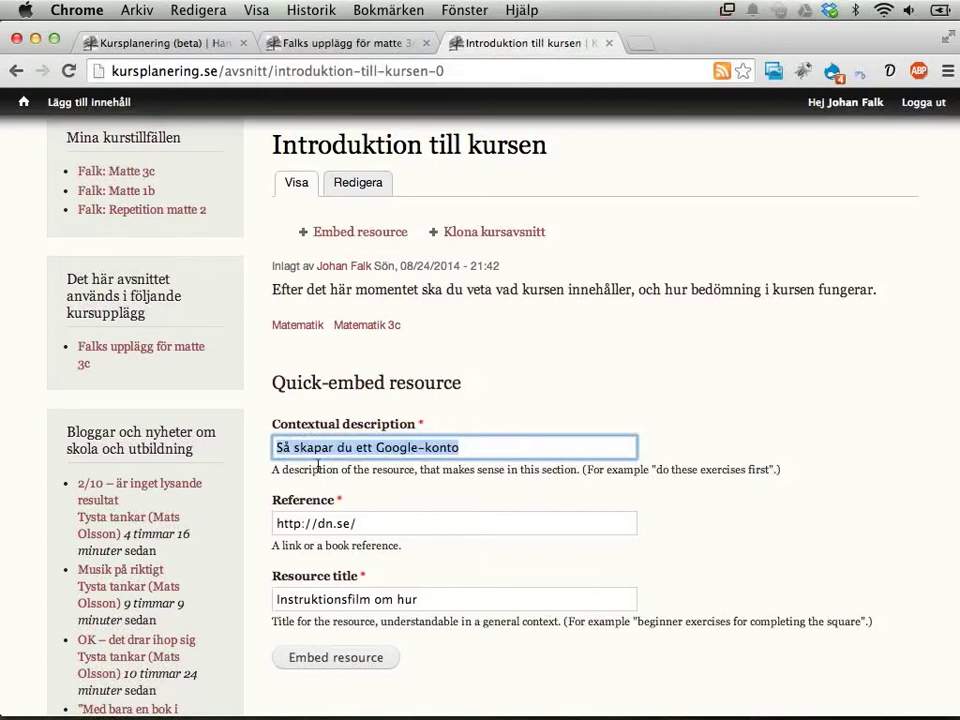
click(473, 450)
triple_click(473, 450)
click(454, 600)
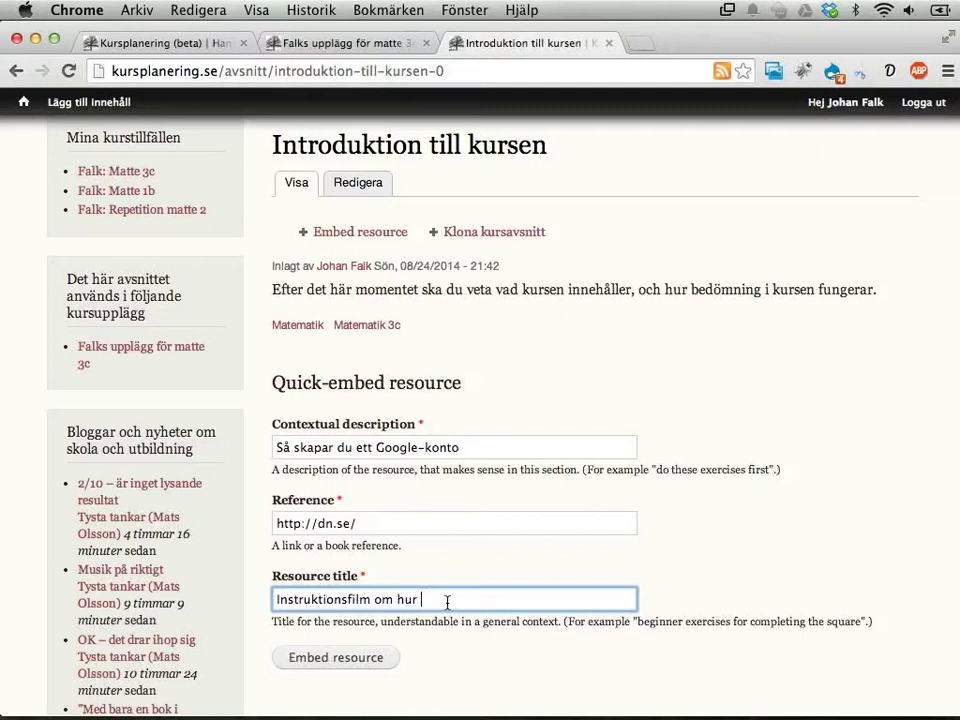
text(man skapar ett Google-konto)
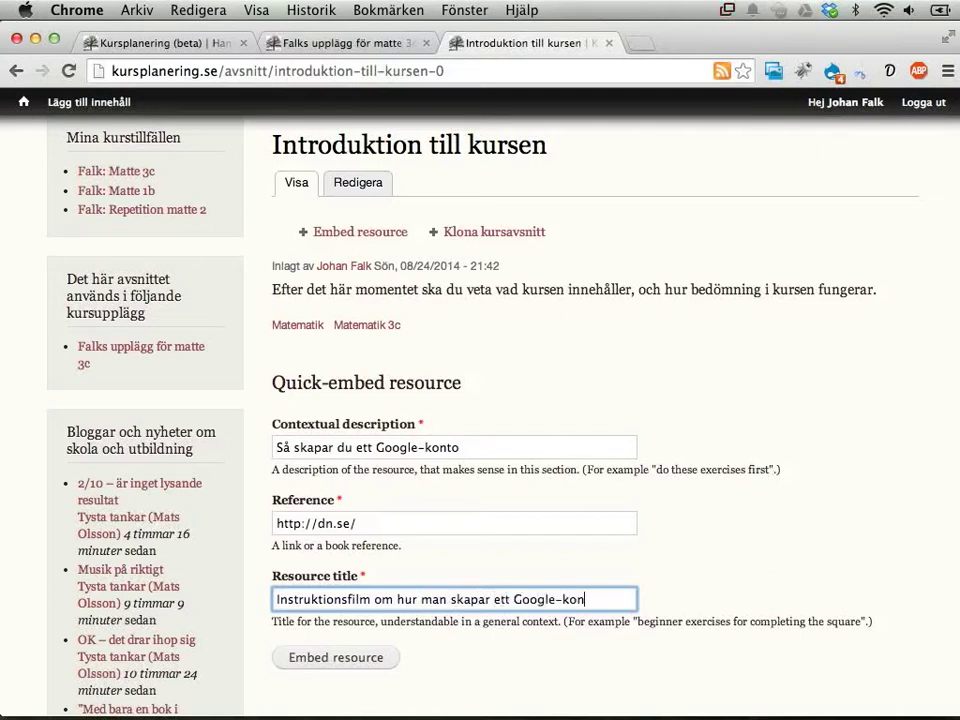
click(343, 659)
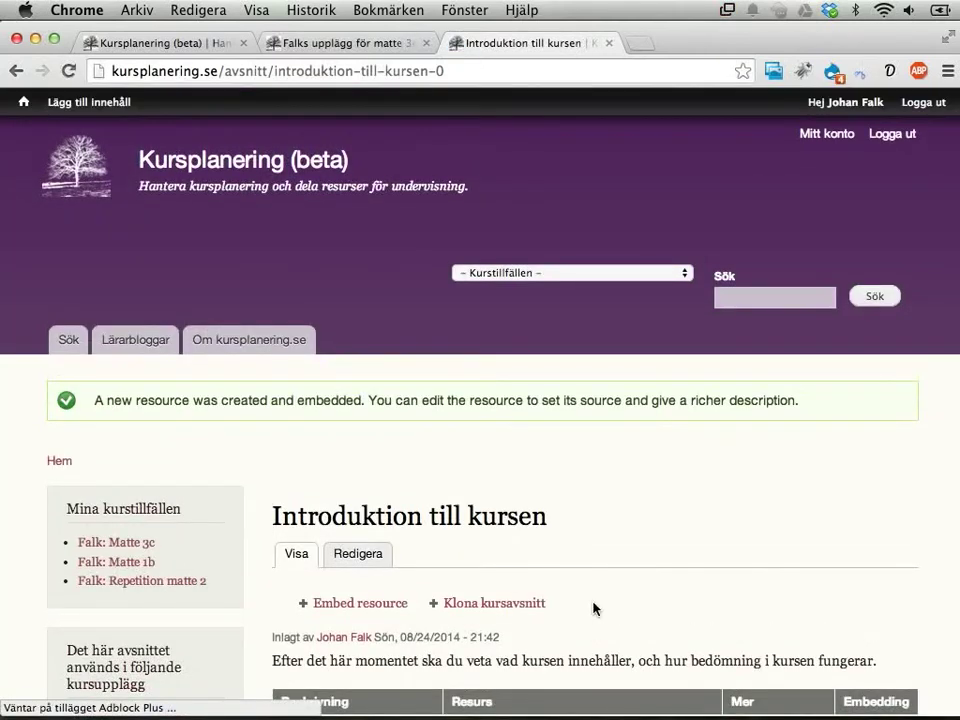
- Open the embedded Google account film resource for editing and review its type, link, source and description fields
scroll(593, 609, down, 4)
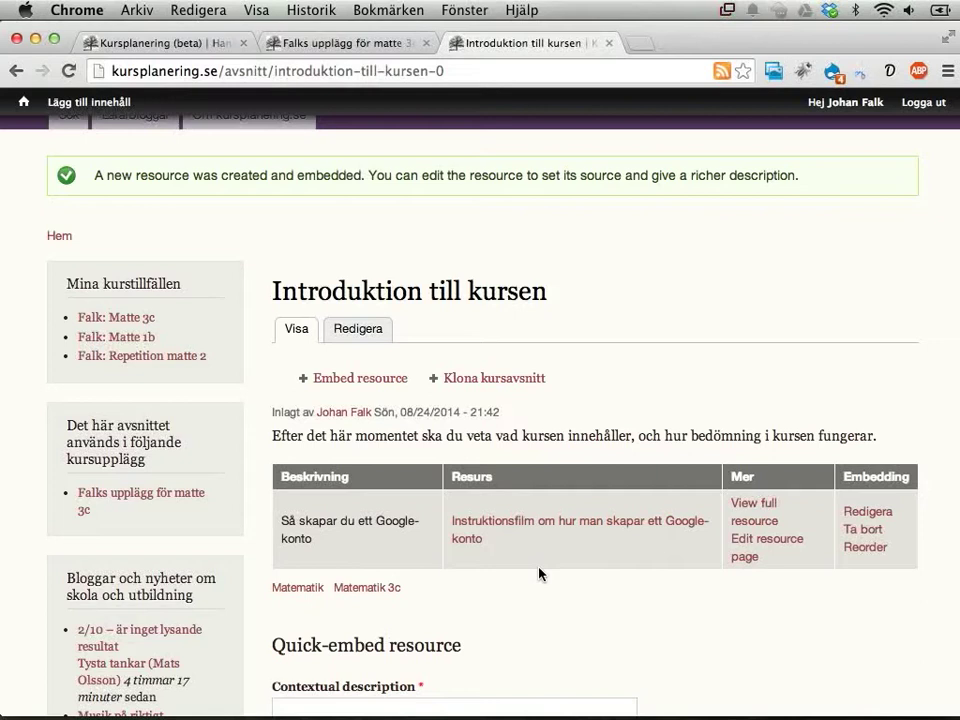
click(741, 547)
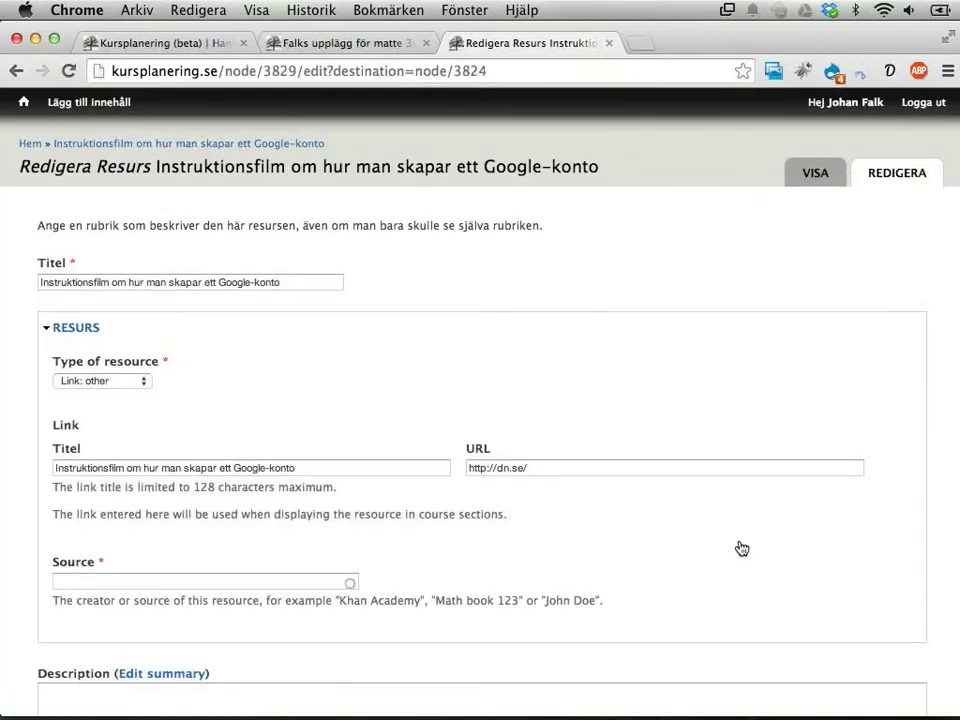
scroll(741, 547, down, 1)
scroll(741, 548, down, 3)
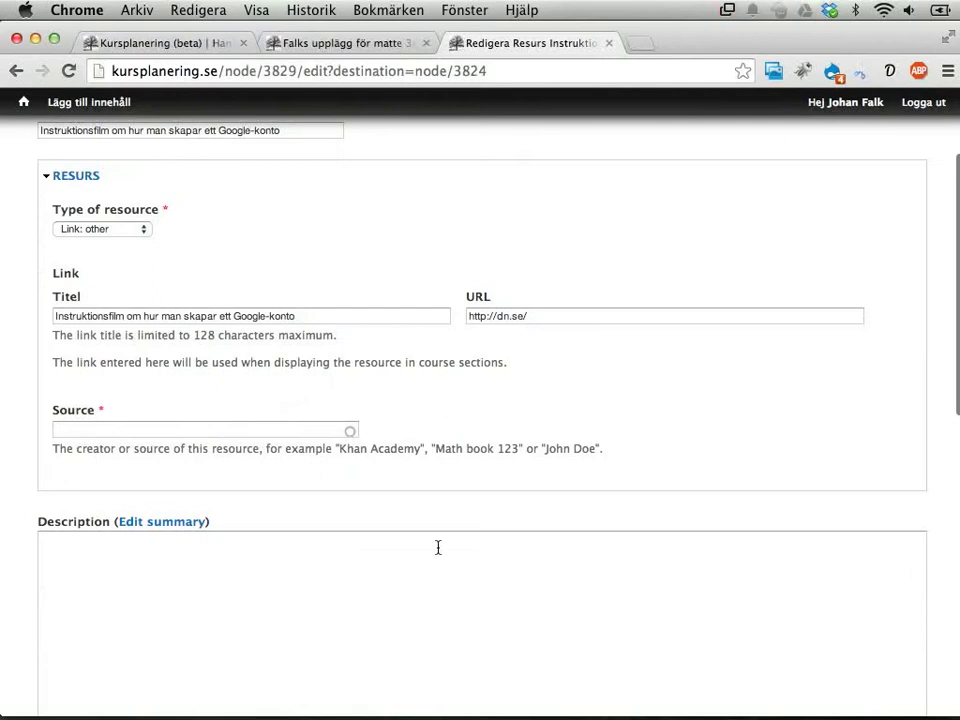
click(296, 432)
scroll(370, 320, up, 3)
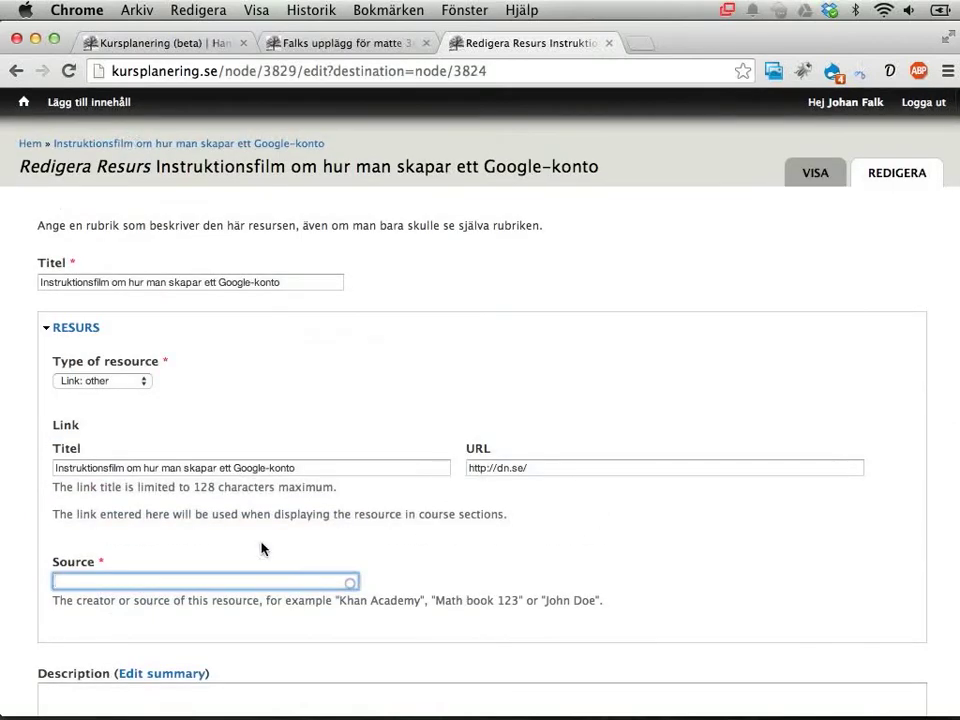
text(bodil)
scroll(461, 542, down, 3)
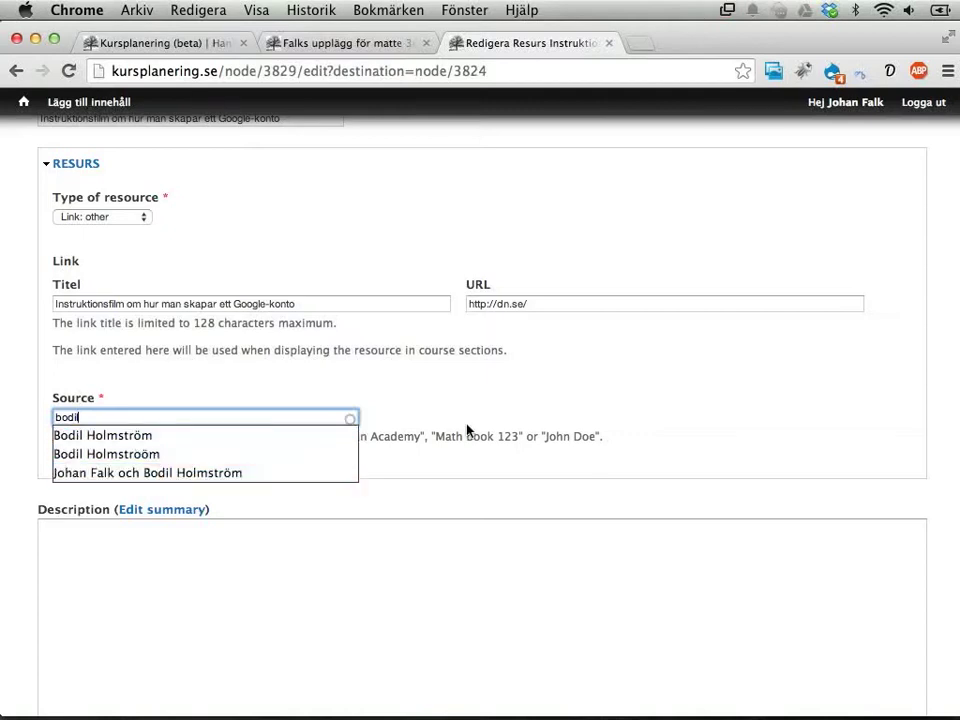
key(super+a)
key(BackSpace)
scroll(472, 381, up, 3)
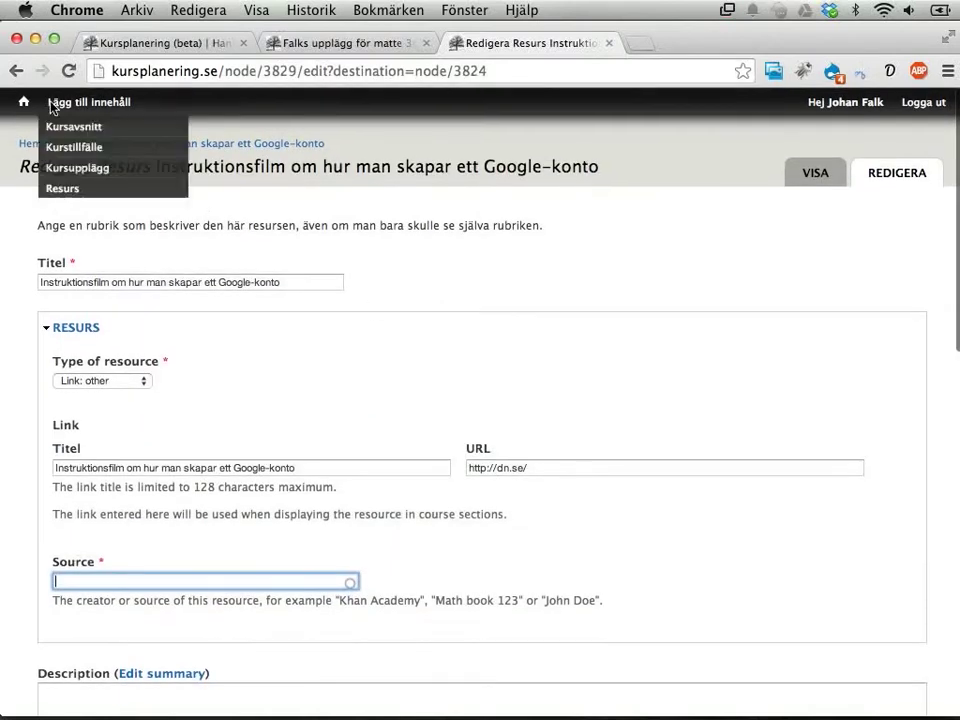
click(16, 71)
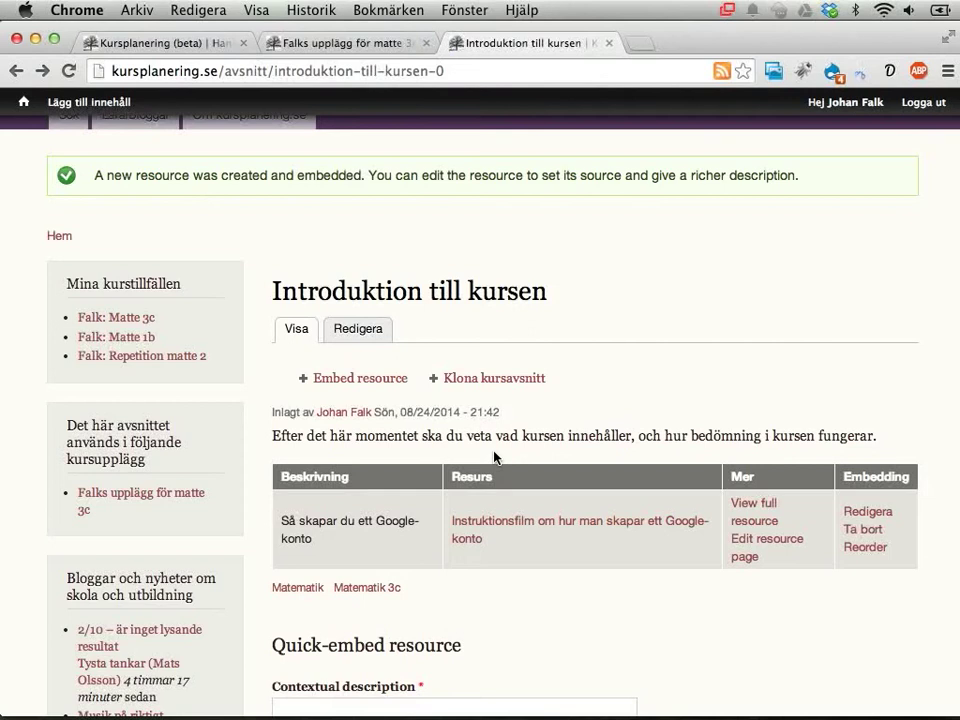
- Examine the quick-embed form's description, reference and title fields, and the section's separate option for embedding a resource
scroll(494, 457, down, 5)
click(463, 502)
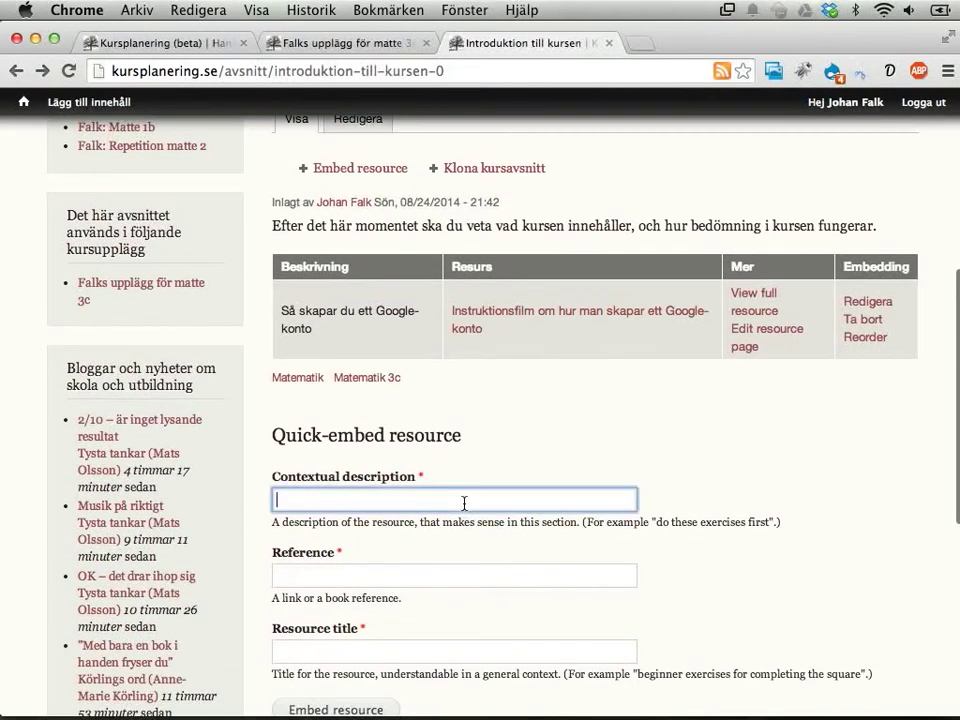
click(426, 570)
click(407, 646)
scroll(355, 346, up, 3)
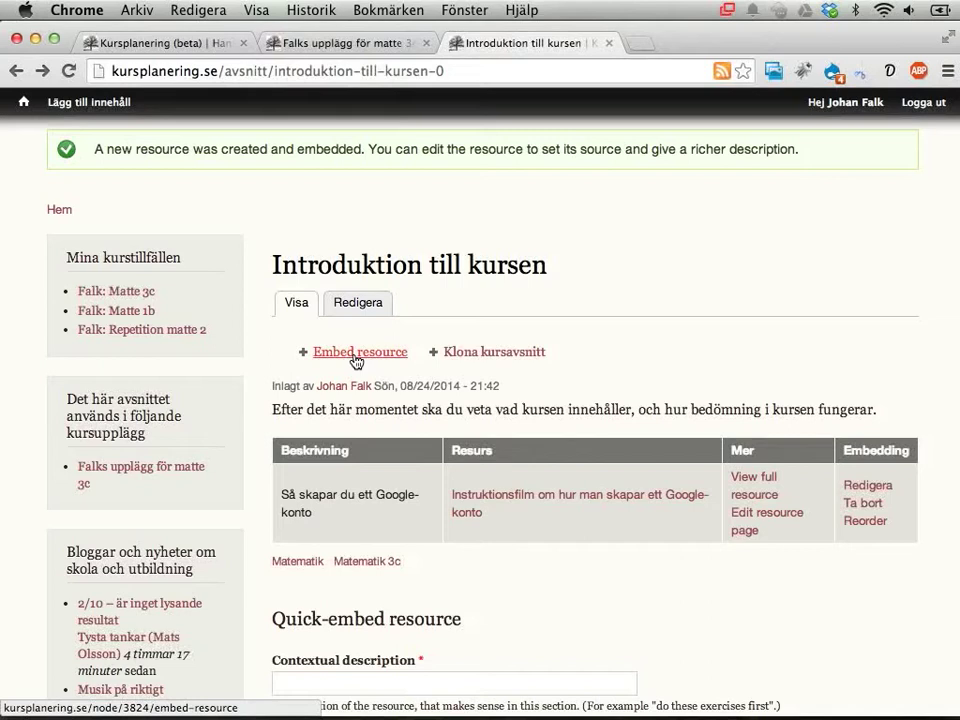
click(356, 361)
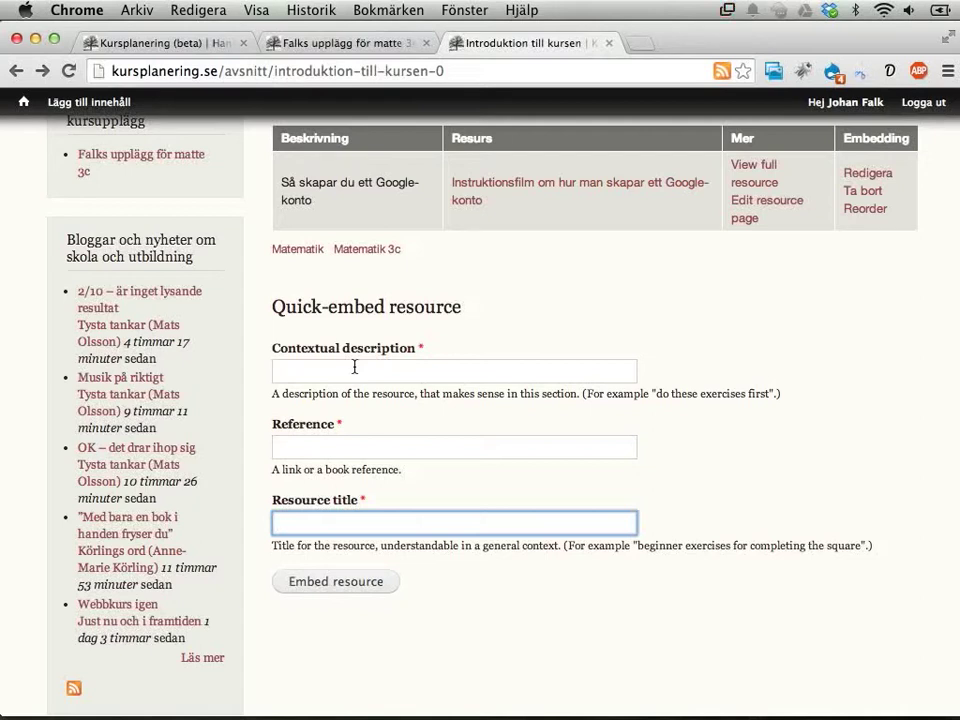
- Set the contextual description in the quick-embed form to "Enklare uppgifter" and place the cursor in the reference field
click(362, 366)
text(E)
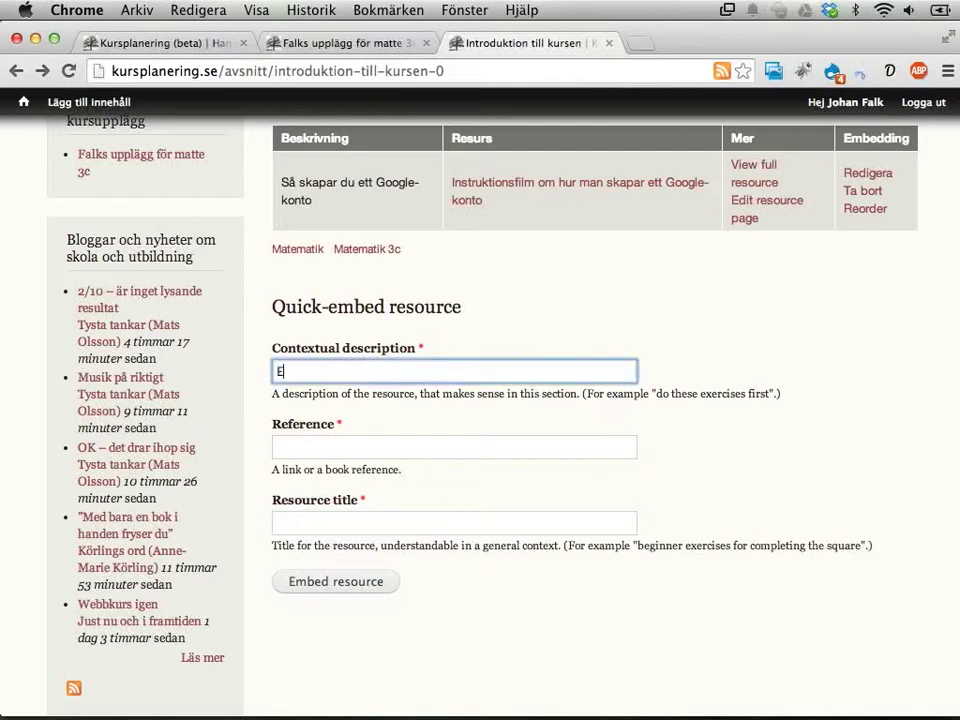
text(nklare uppgifter)
drag(278, 372, 400, 376)
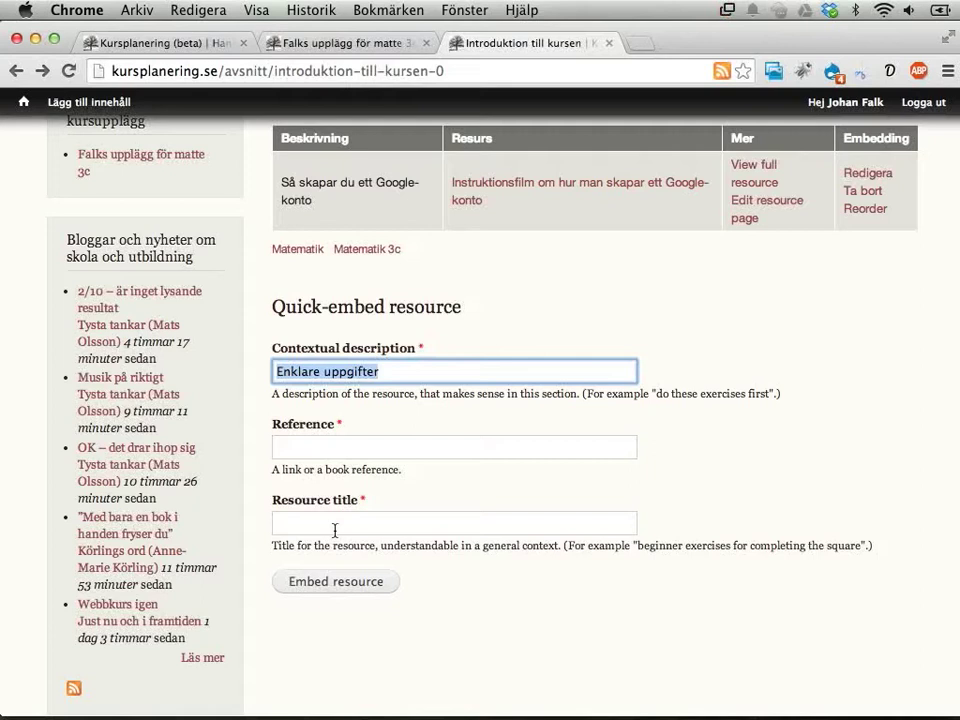
click(353, 457)
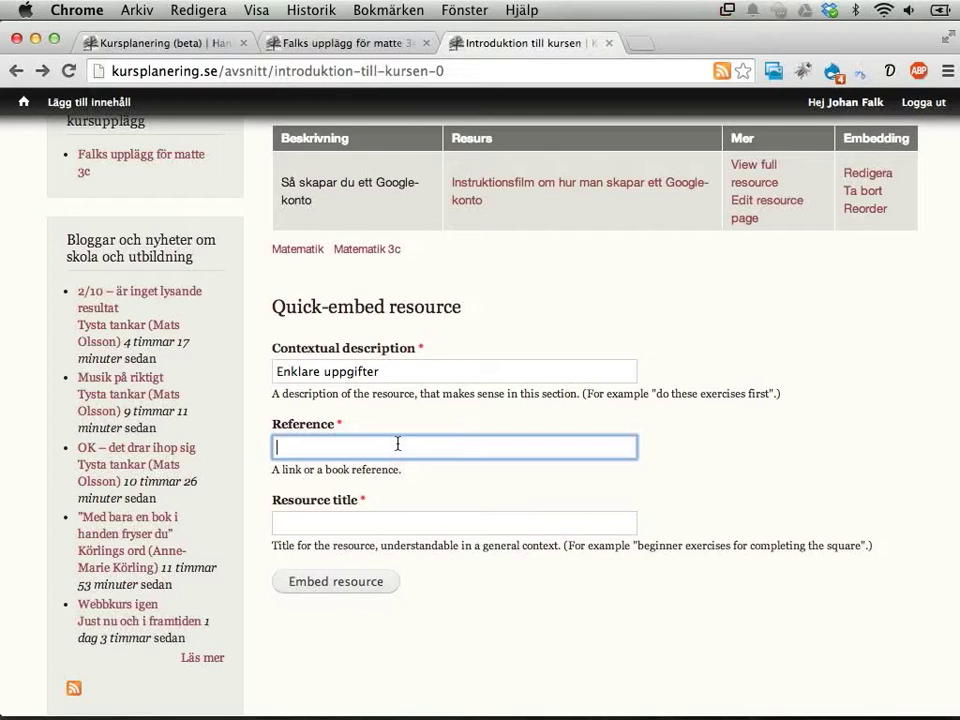
- Return to the matte 3c course outline and examine the "Sekanter och tangenter" section and its size
scroll(397, 443, up, 3)
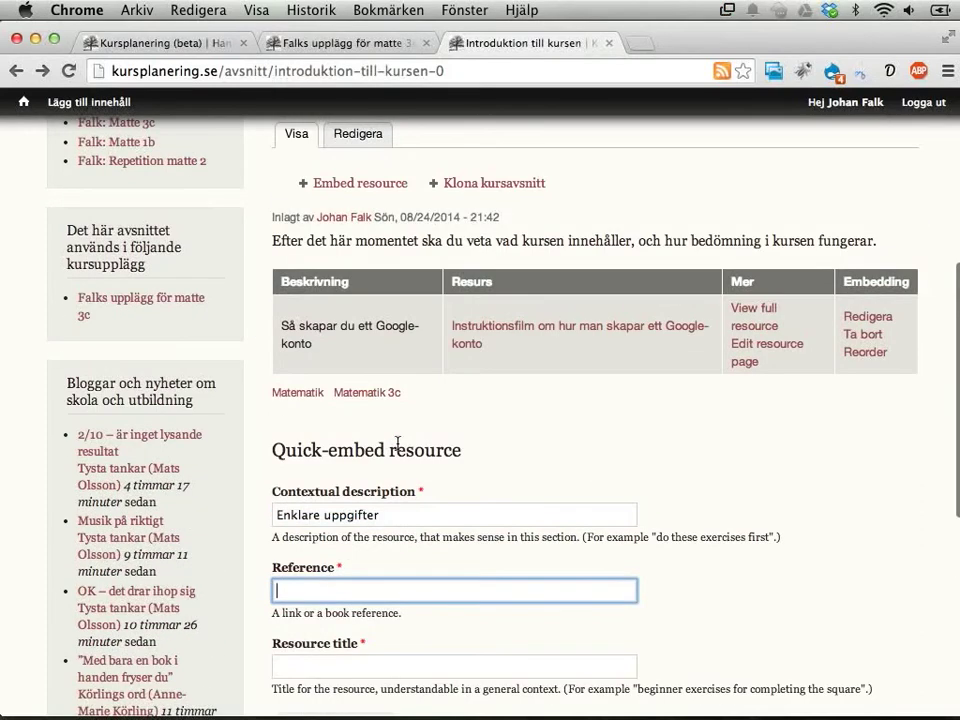
scroll(397, 443, up, 3)
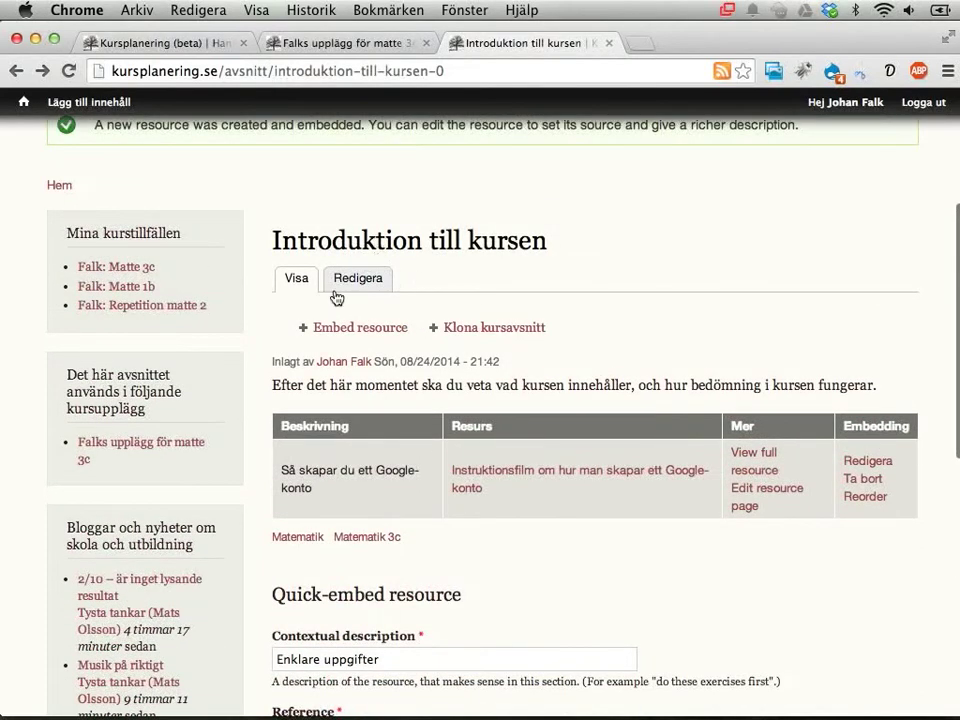
click(318, 43)
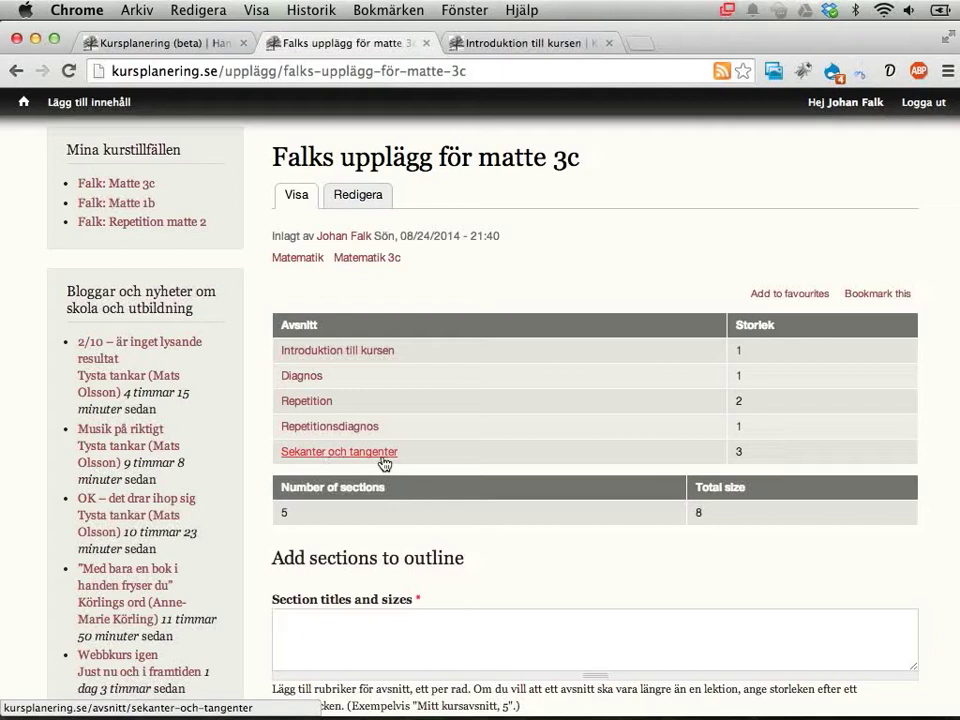
drag(403, 451, 284, 451)
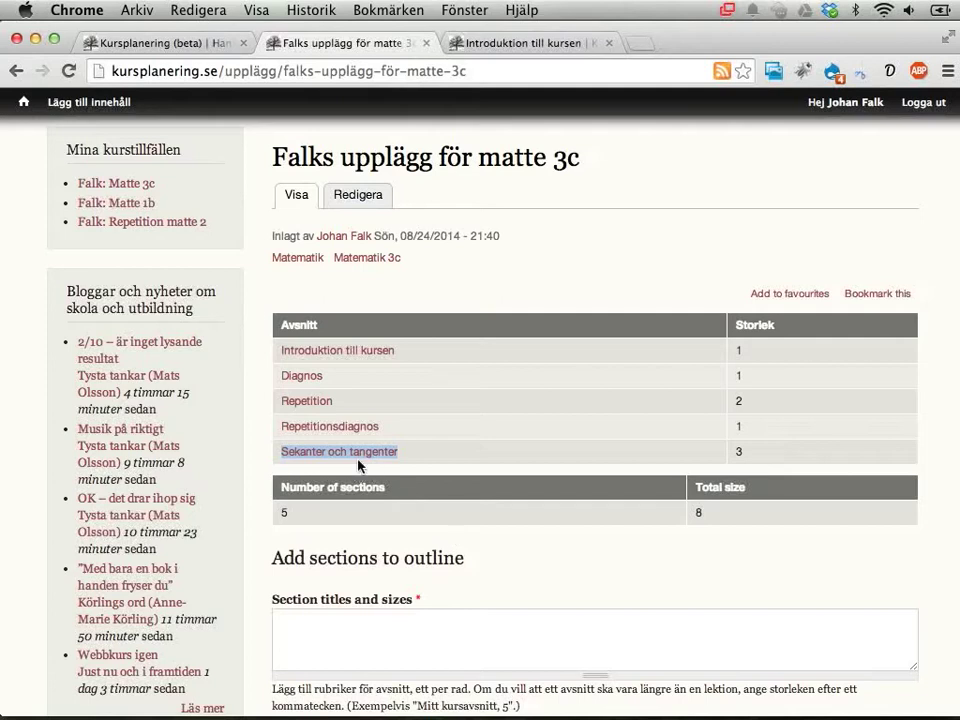
click(743, 451)
double_click(743, 451)
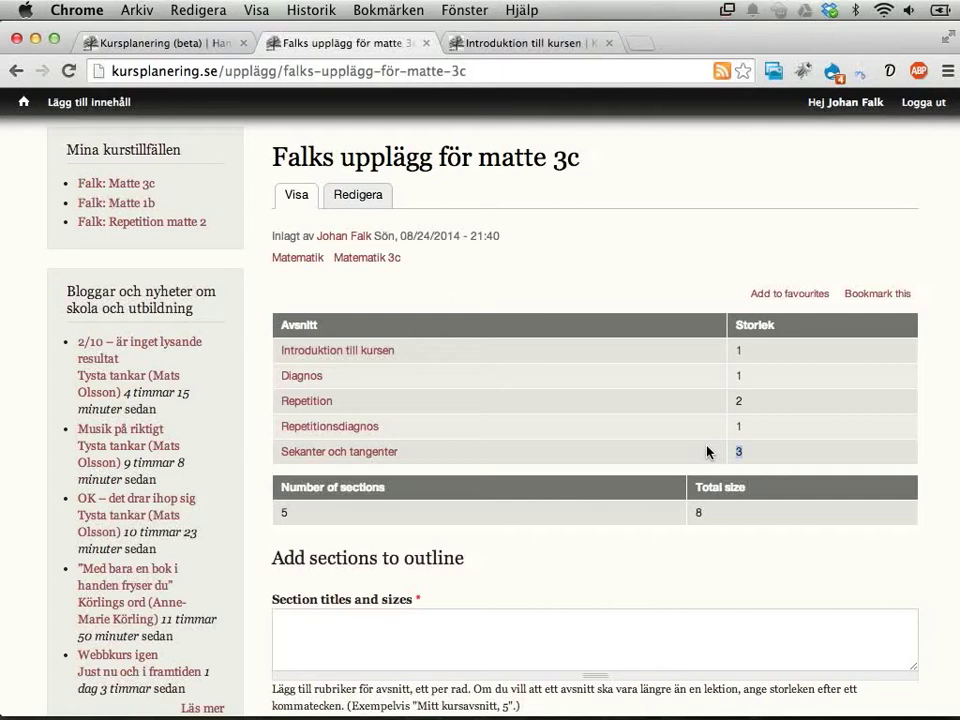
scroll(716, 429, up, 4)
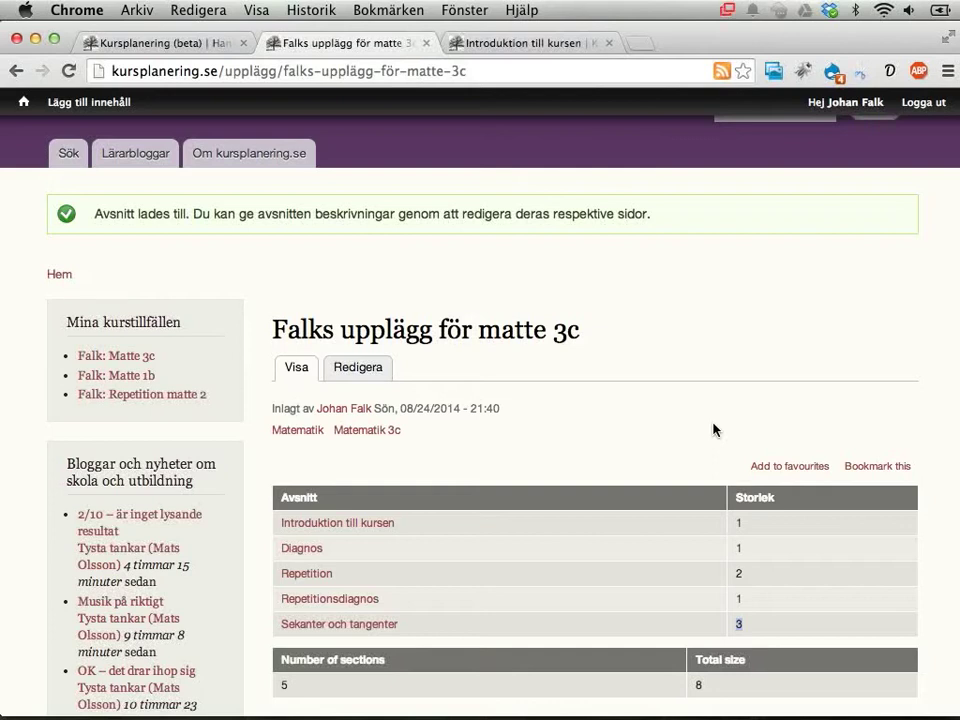
scroll(672, 425, down, 3)
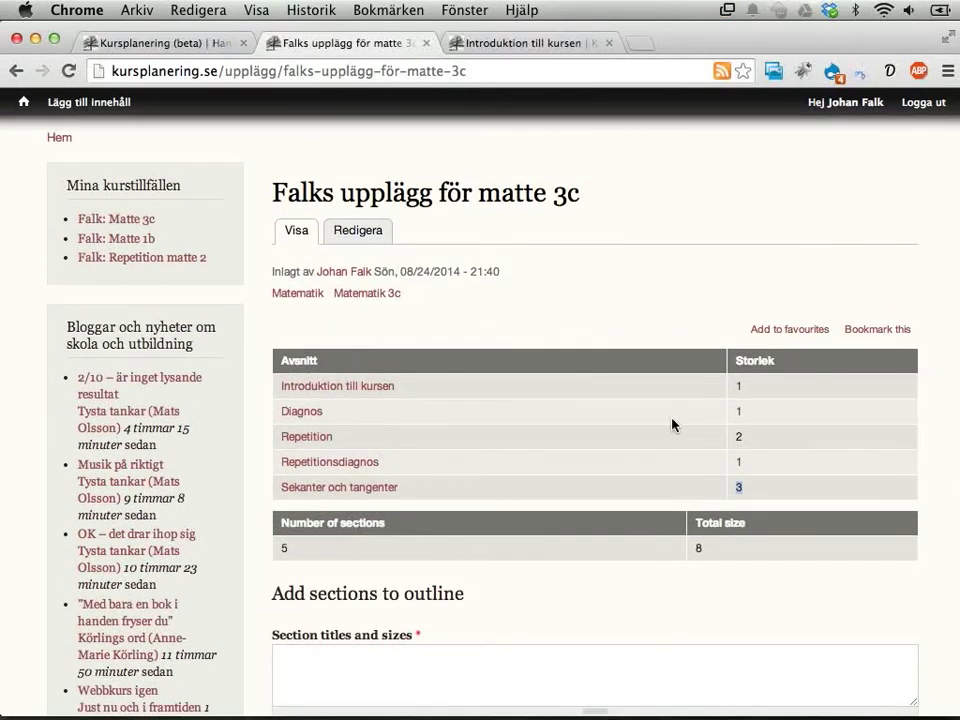
- Add a section titled "Repetition version 2" to the matte 3c course outline
scroll(672, 425, down, 3)
click(295, 566)
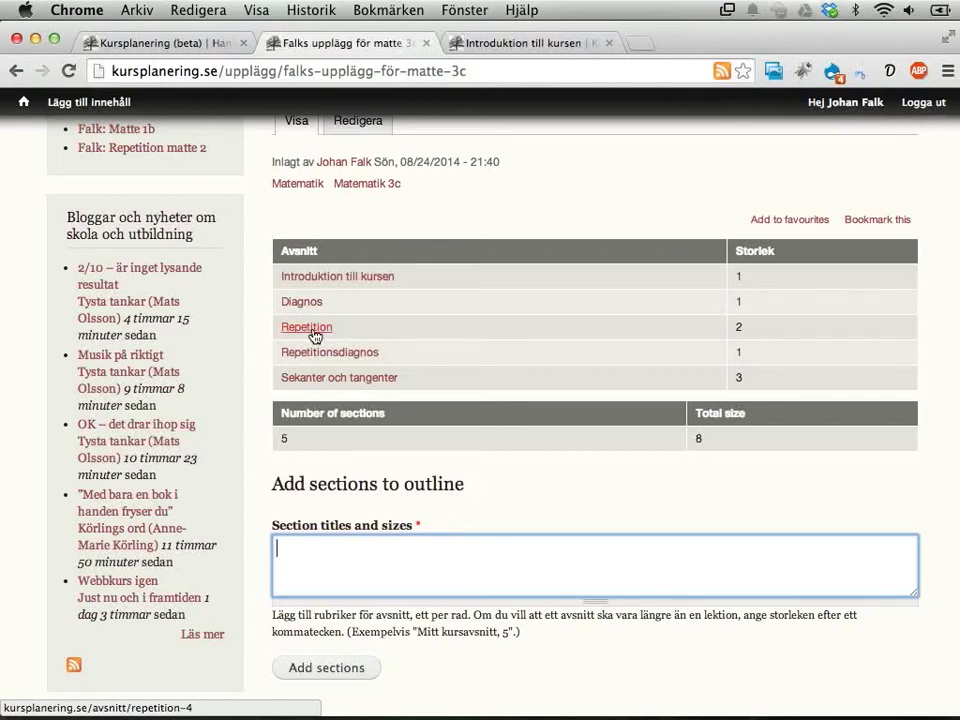
text(Repetitio)
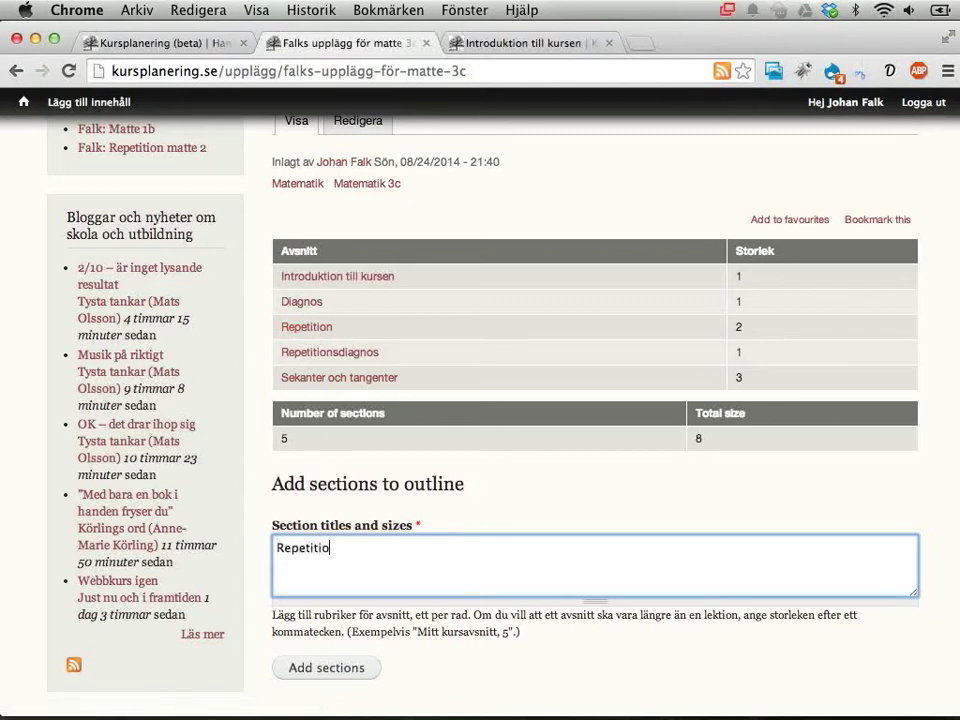
text(n version 2)
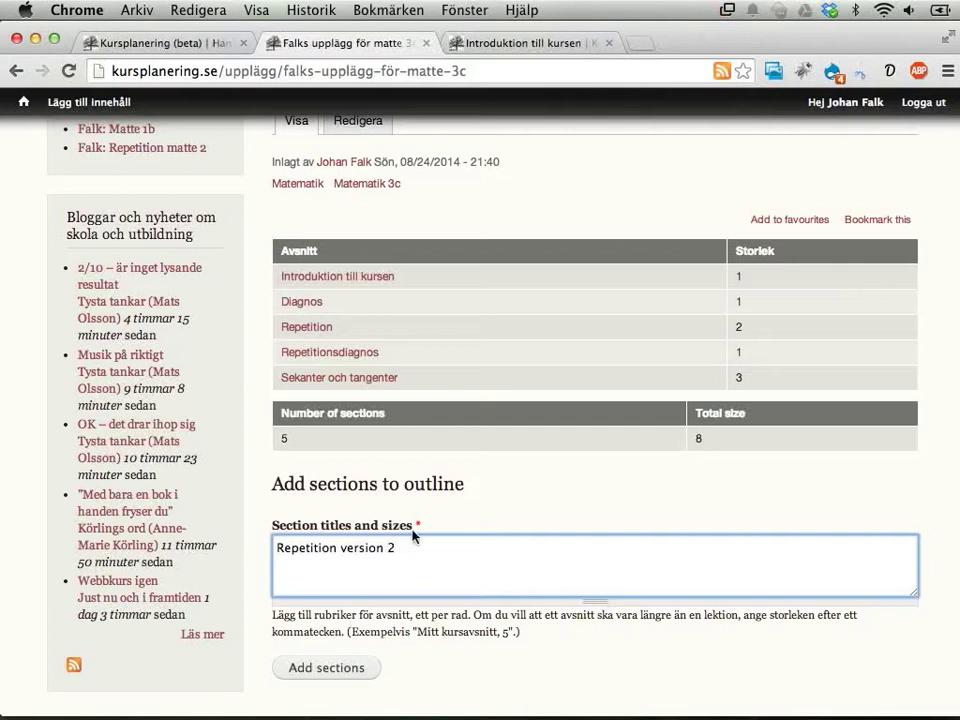
click(306, 672)
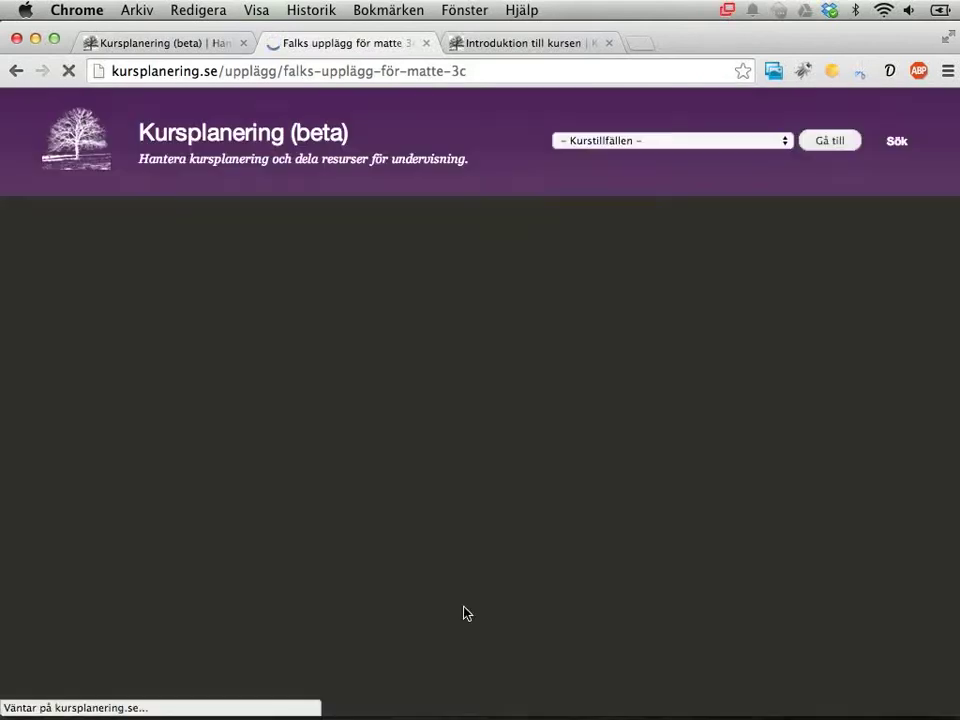
- Edit the outline to move the "Repetition version 2" section directly after "Repetition", and save the outline
scroll(452, 533, down, 5)
scroll(452, 533, down, 2)
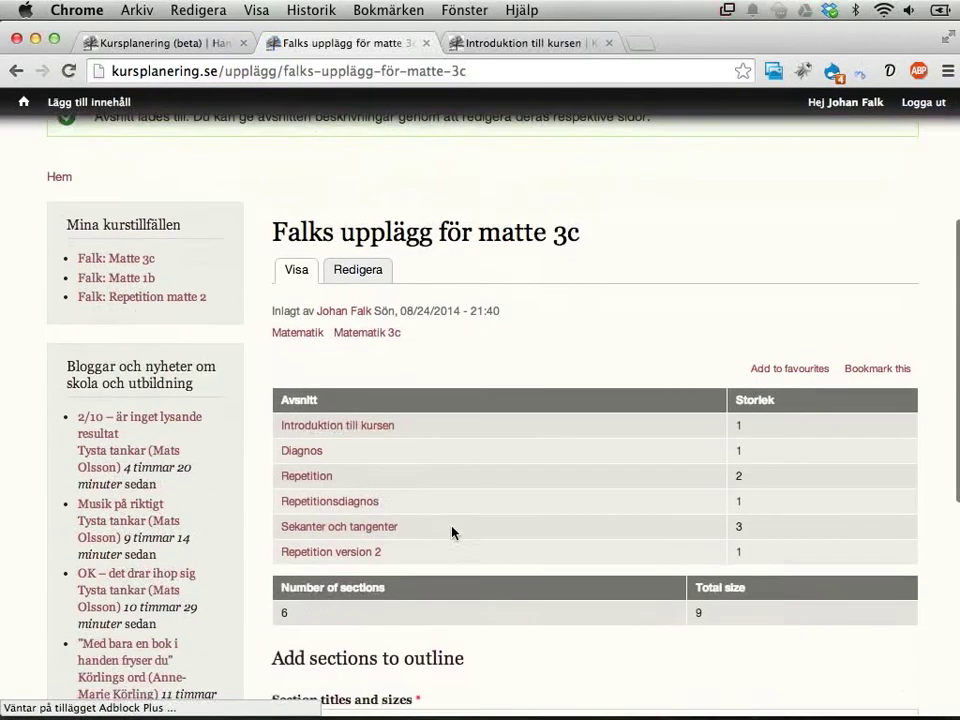
click(360, 270)
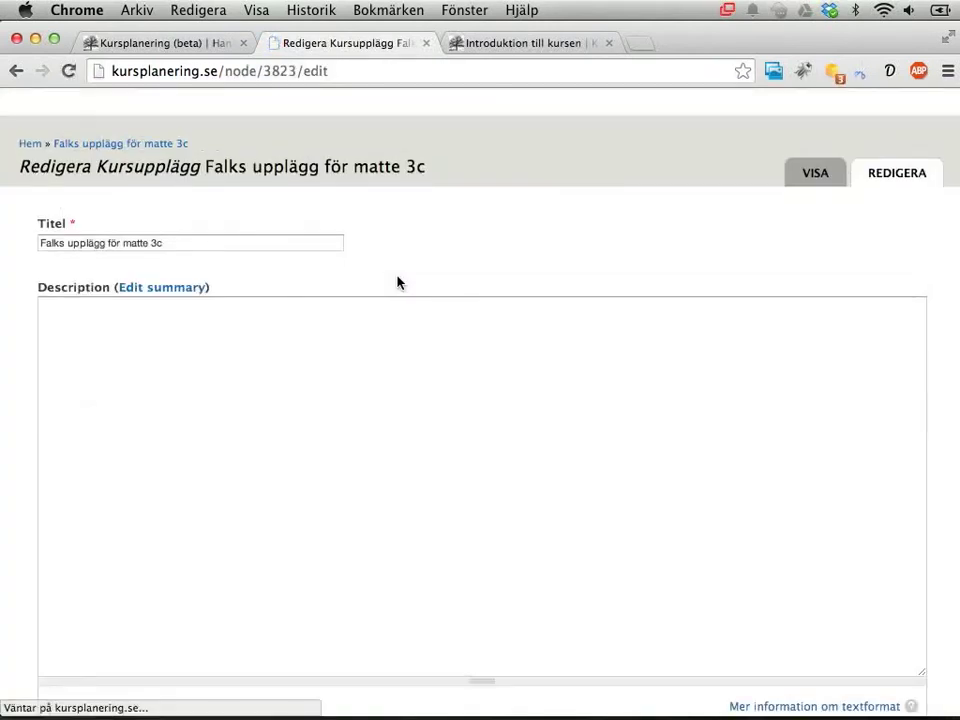
scroll(397, 282, down, 10)
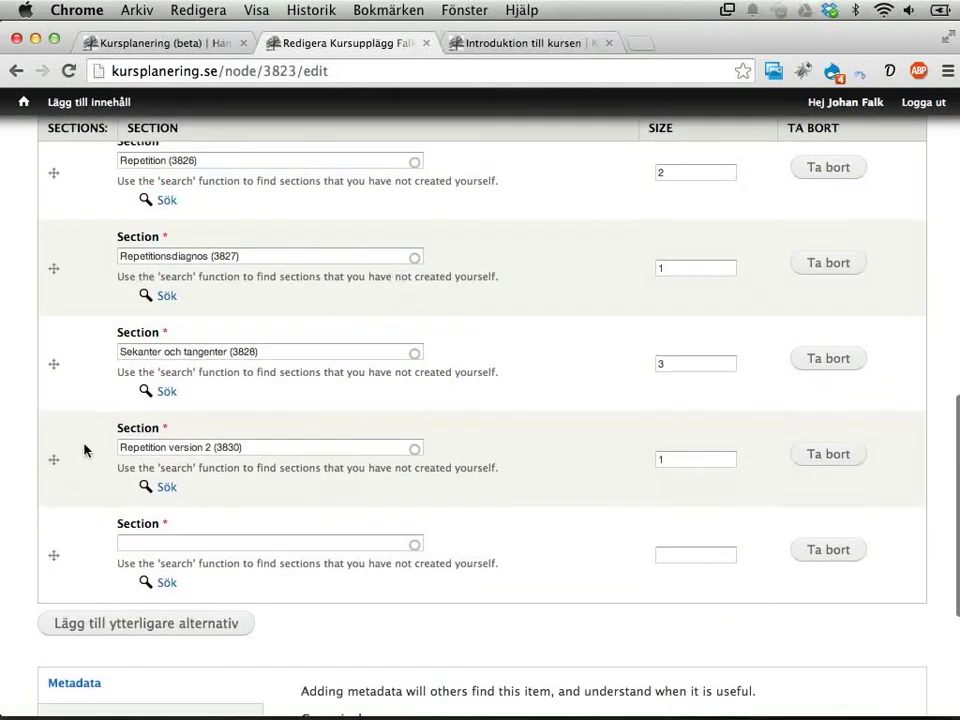
drag(53, 458, 58, 268)
scroll(234, 325, down, 3)
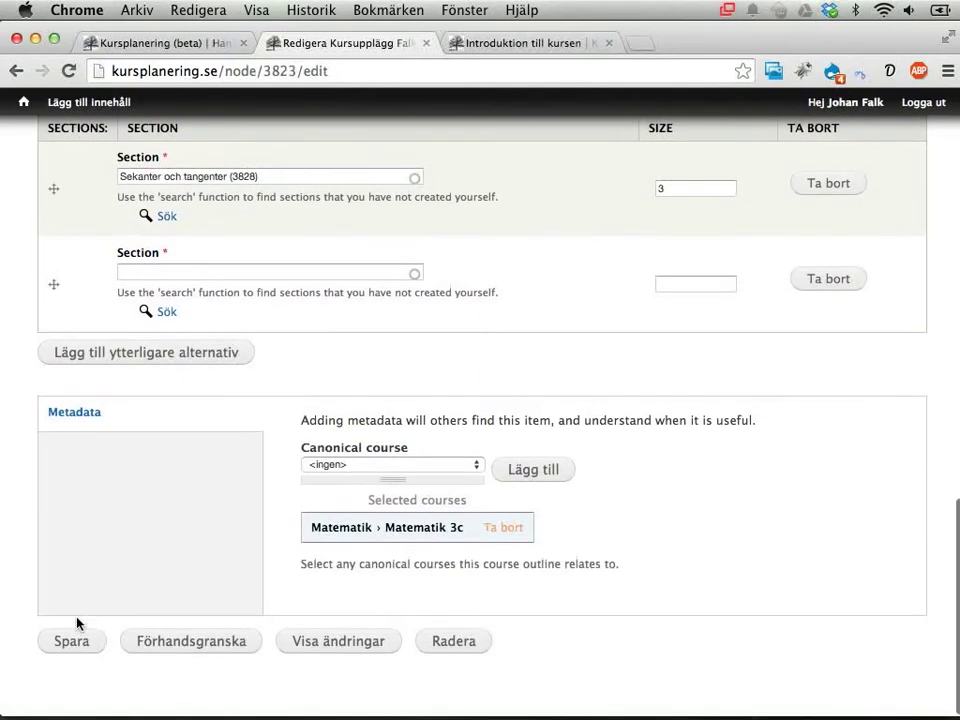
scroll(79, 617, up, 6)
drag(56, 497, 52, 525)
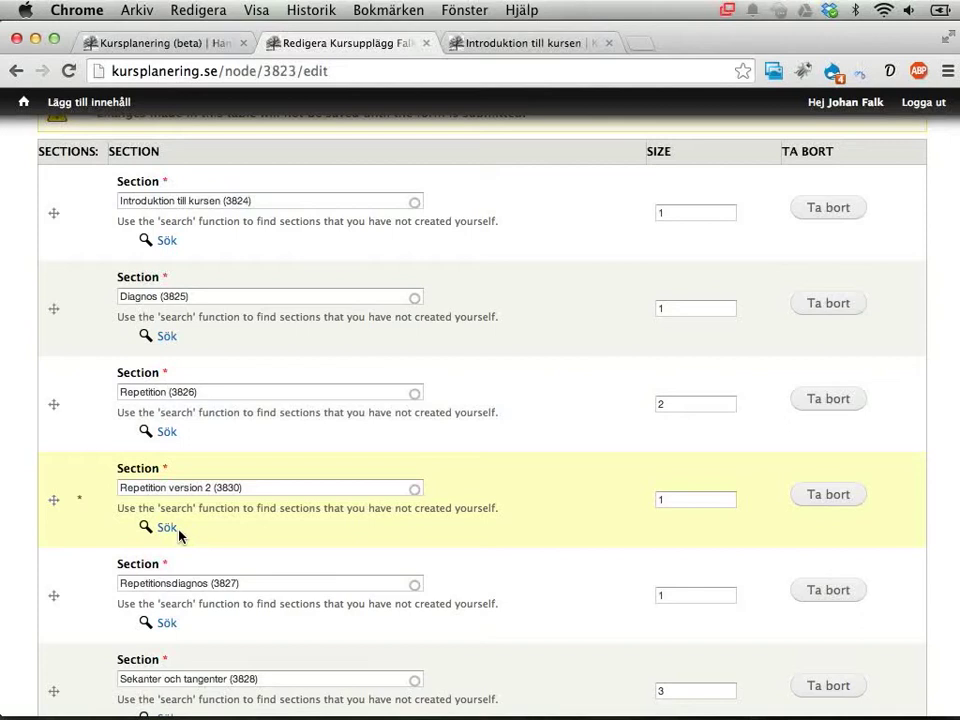
scroll(180, 536, down, 10)
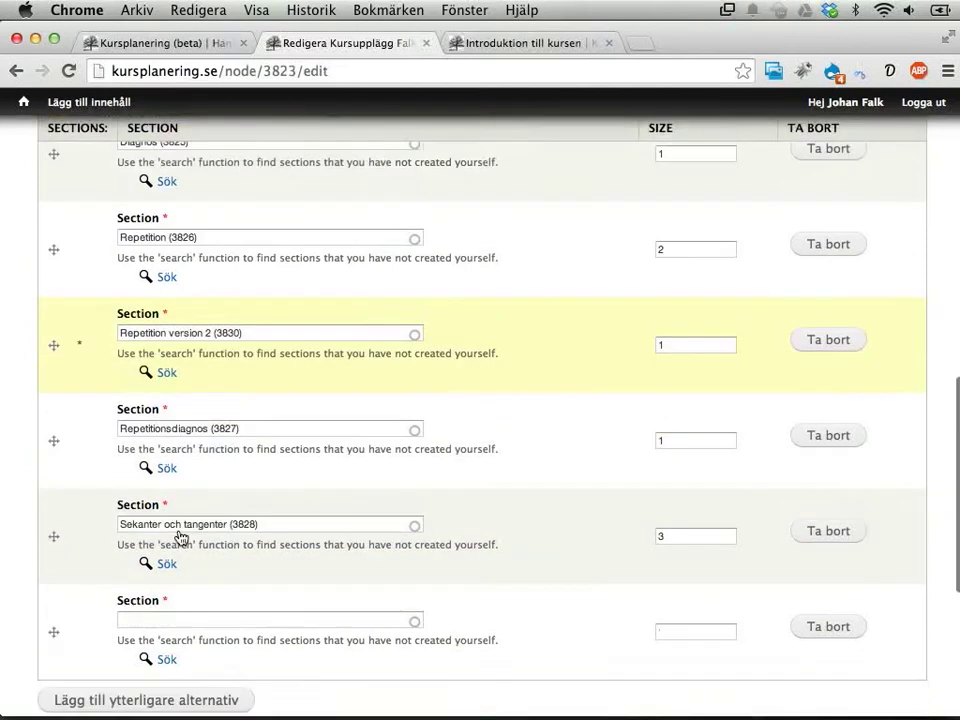
click(55, 650)
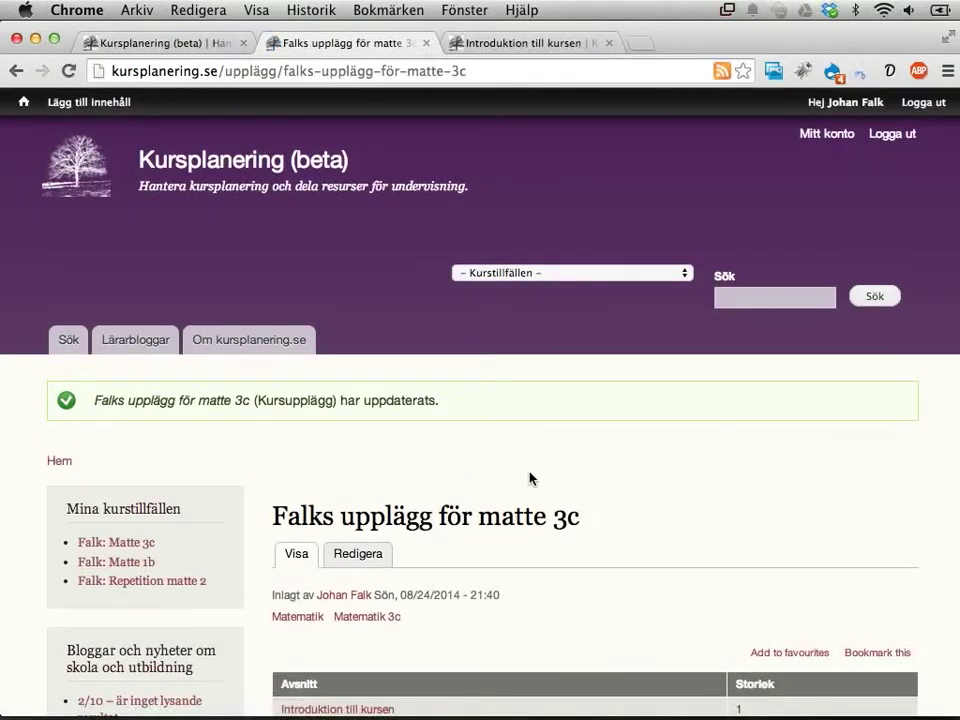
- Check the outline's section order, and open the existing Matte 3c course occasion's lesson administration in a new tab
scroll(530, 478, down, 5)
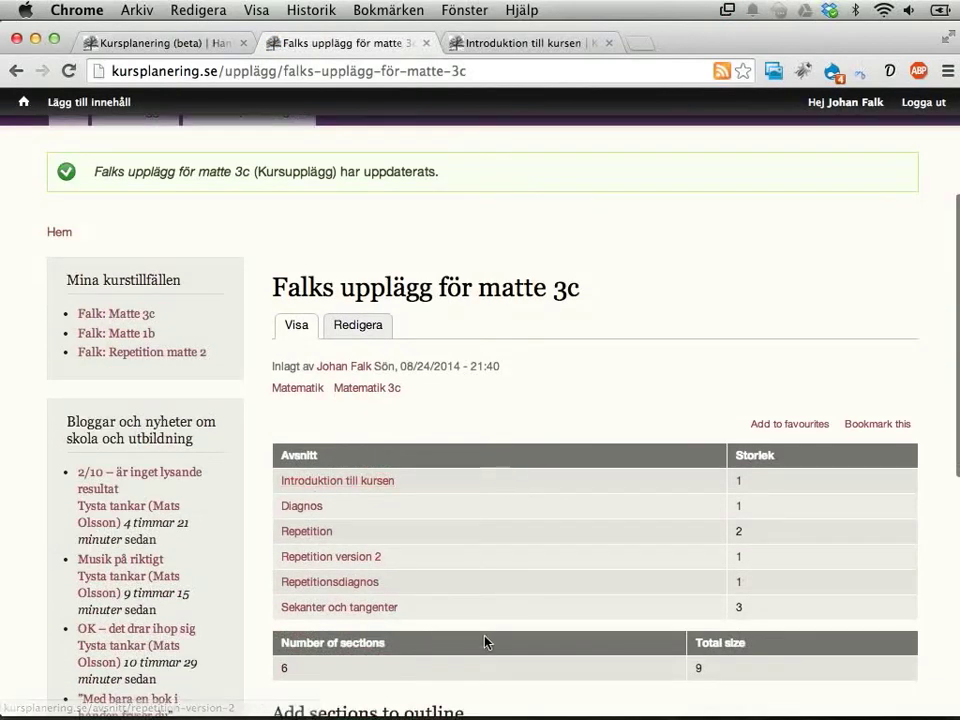
click(112, 322)
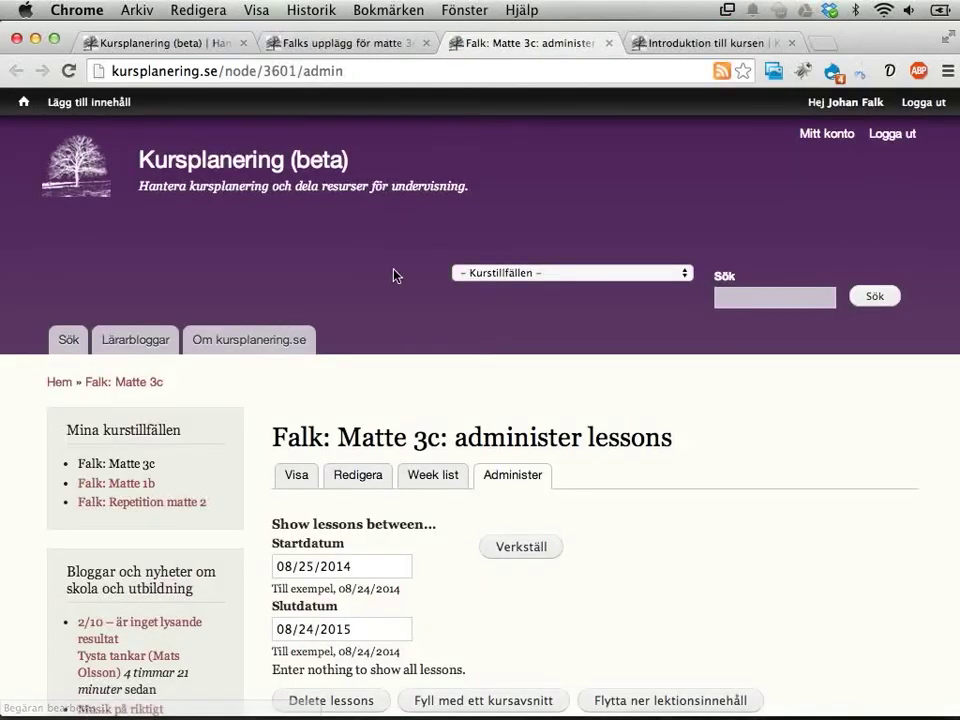
scroll(395, 400, down, 5)
scroll(395, 420, up, 5)
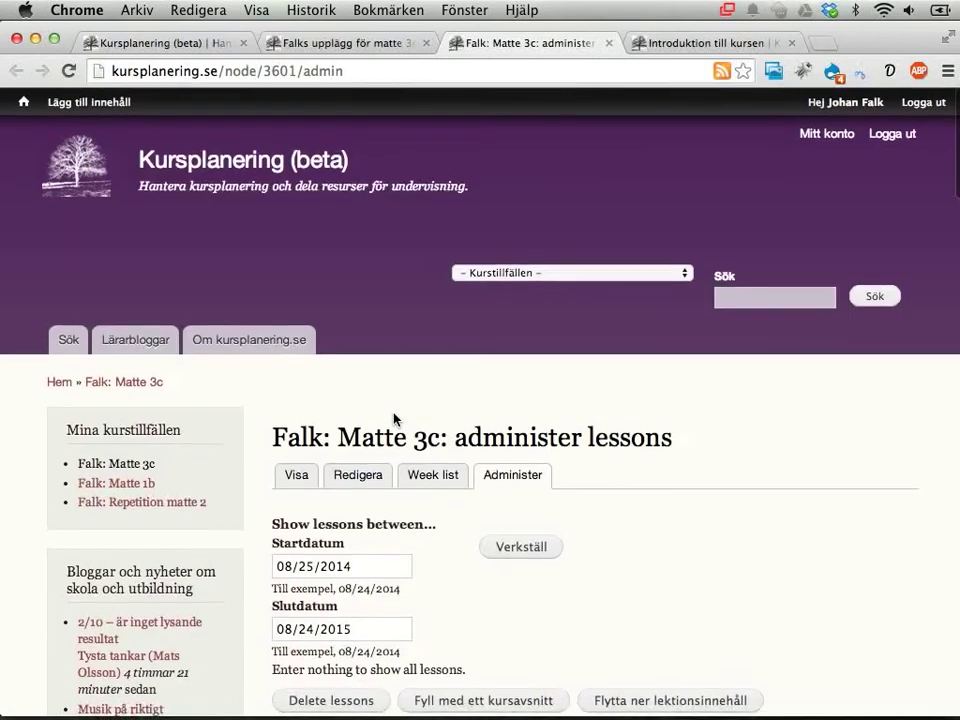
- Create a new Kurstillfälle and title it "Matte 3c med", followed by the teacher's surname and "HT2014"
mouse_move(60, 105)
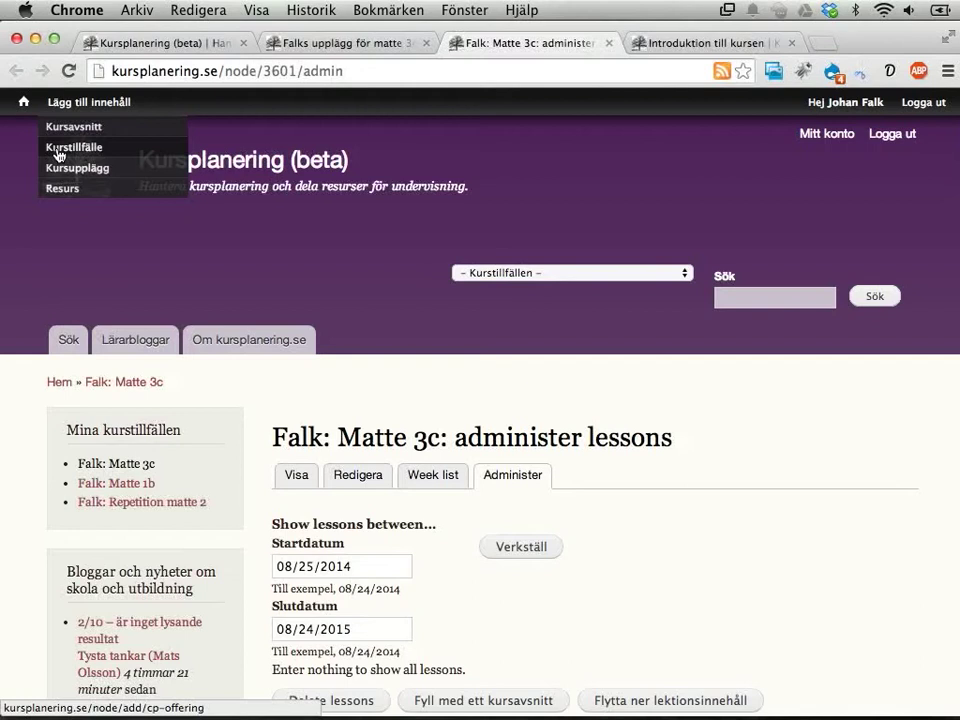
click(59, 150)
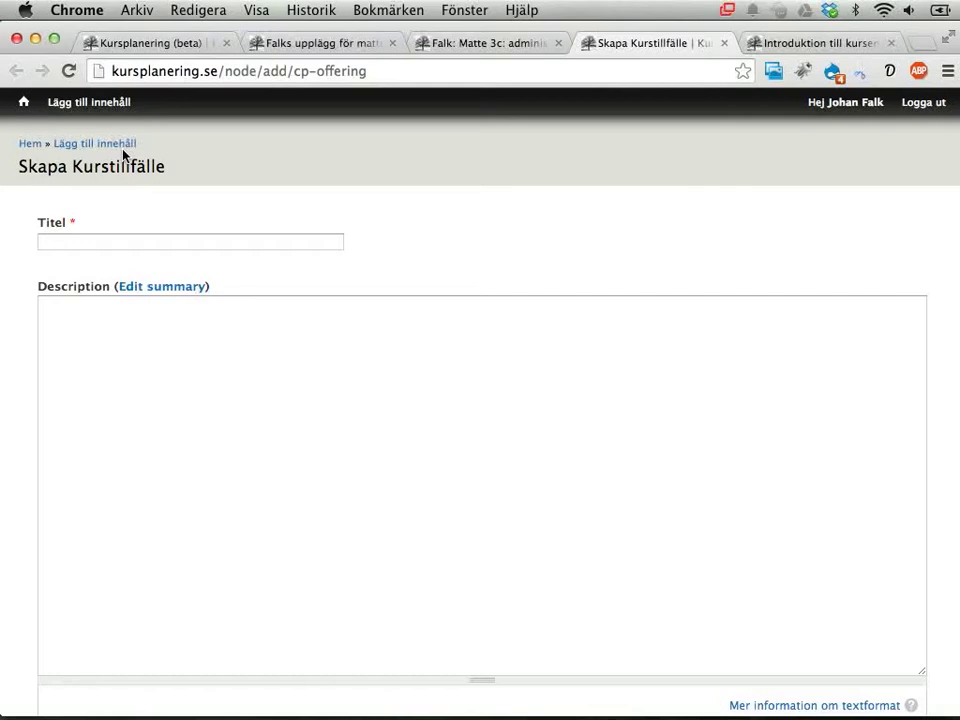
click(86, 242)
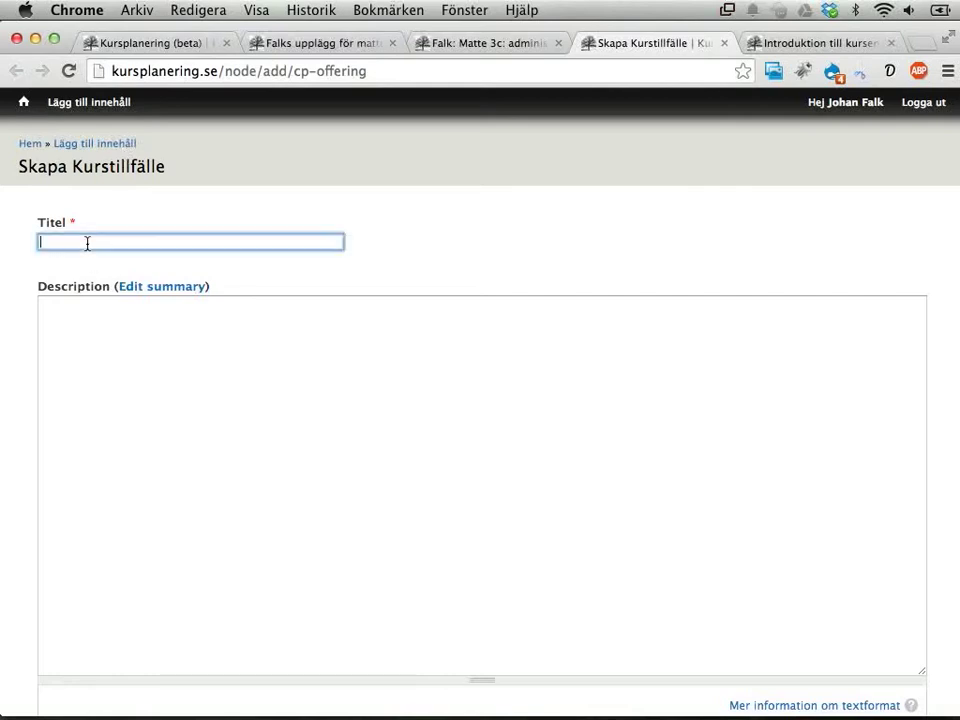
text(Falks)
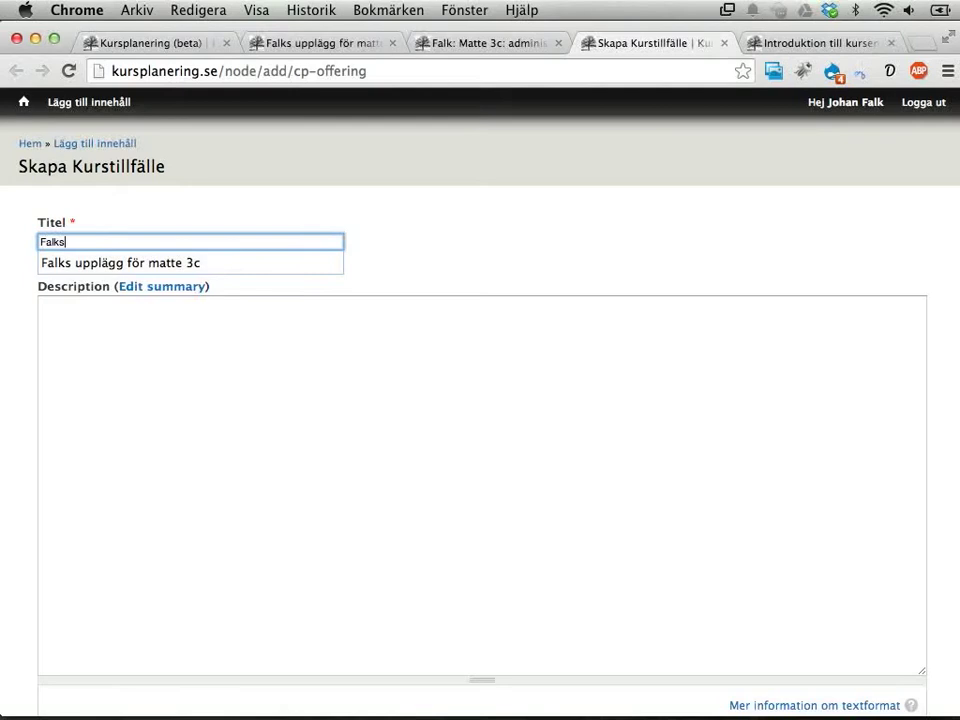
key(BackSpace)
key(BackSpace)
key(BackSpace)
key(BackSpace)
key(BackSpace)
text(Matte 3c me)
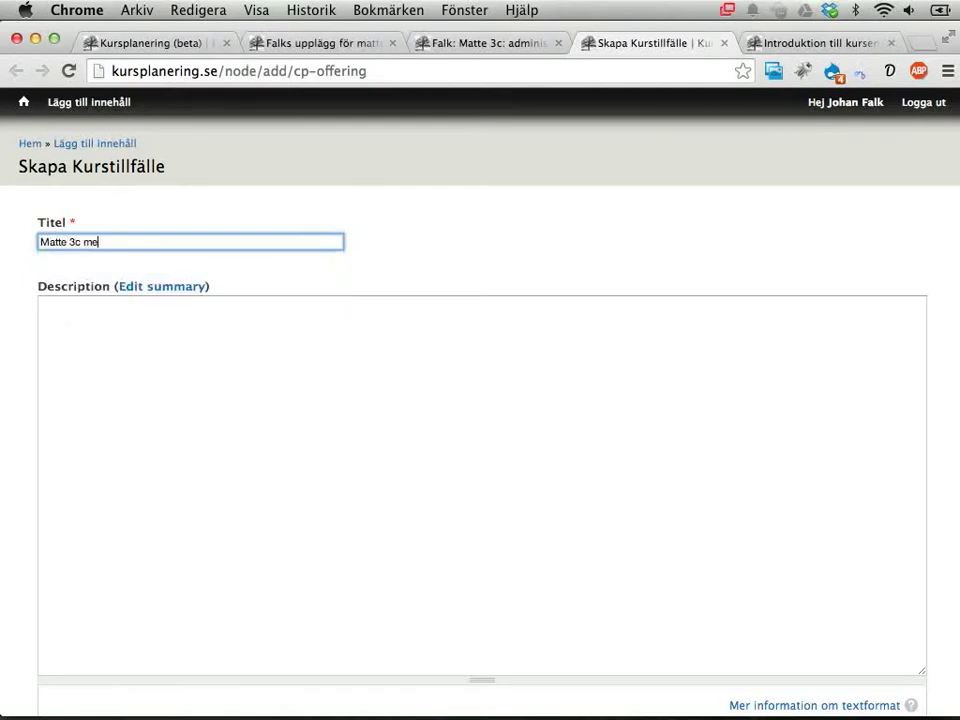
text(d Falk)
text(HT2014)
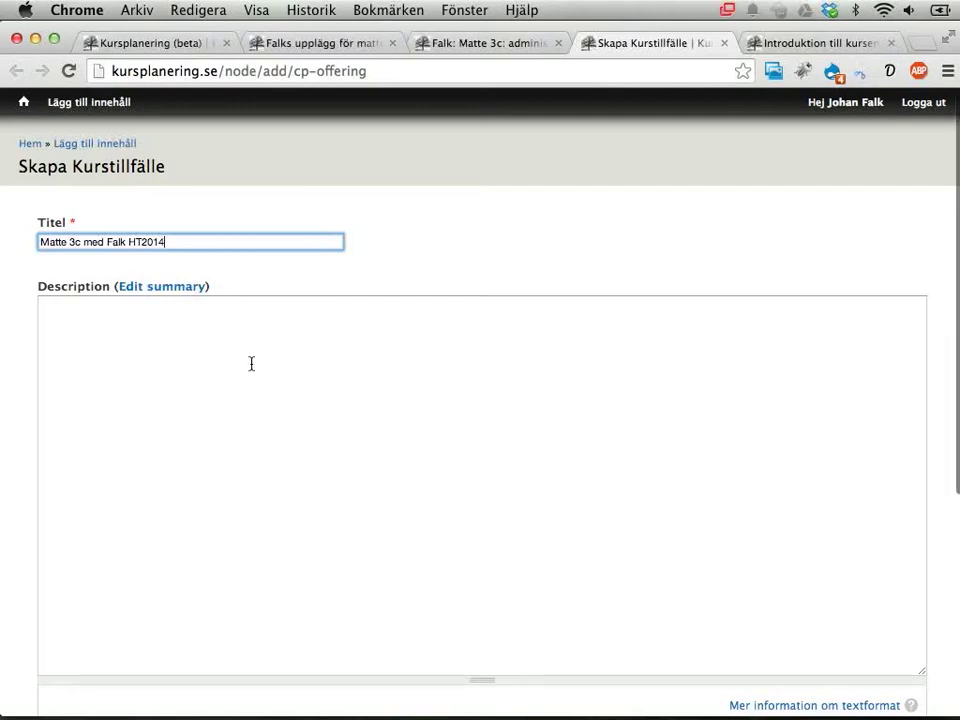
- Add Matematik › Matematik 3c as the canonical course in the metadata and save the course occasion
scroll(251, 363, down, 5)
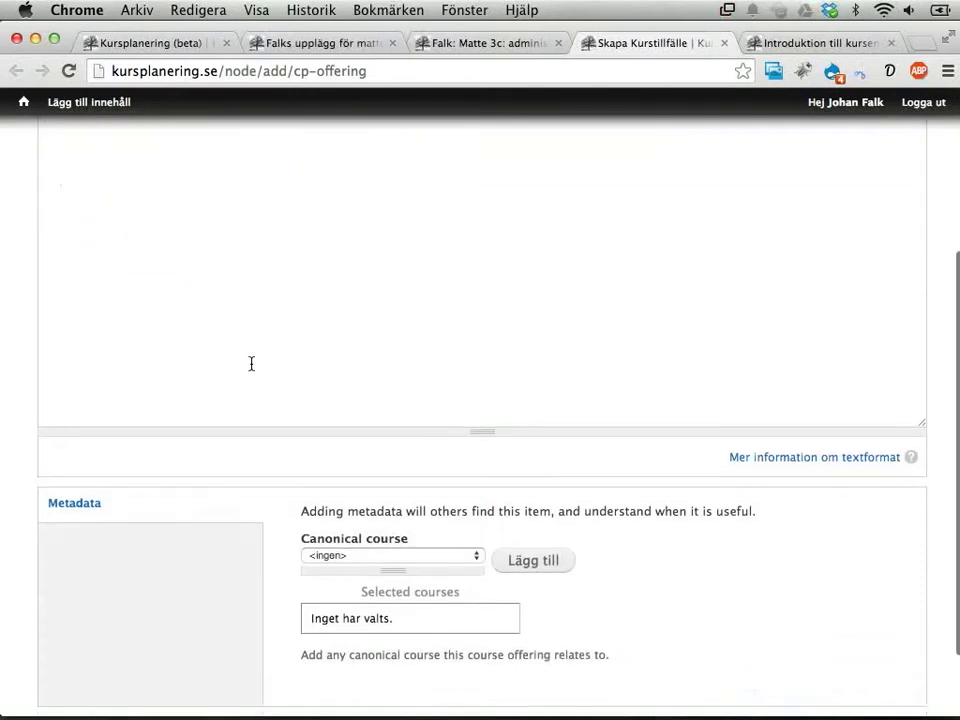
click(336, 464)
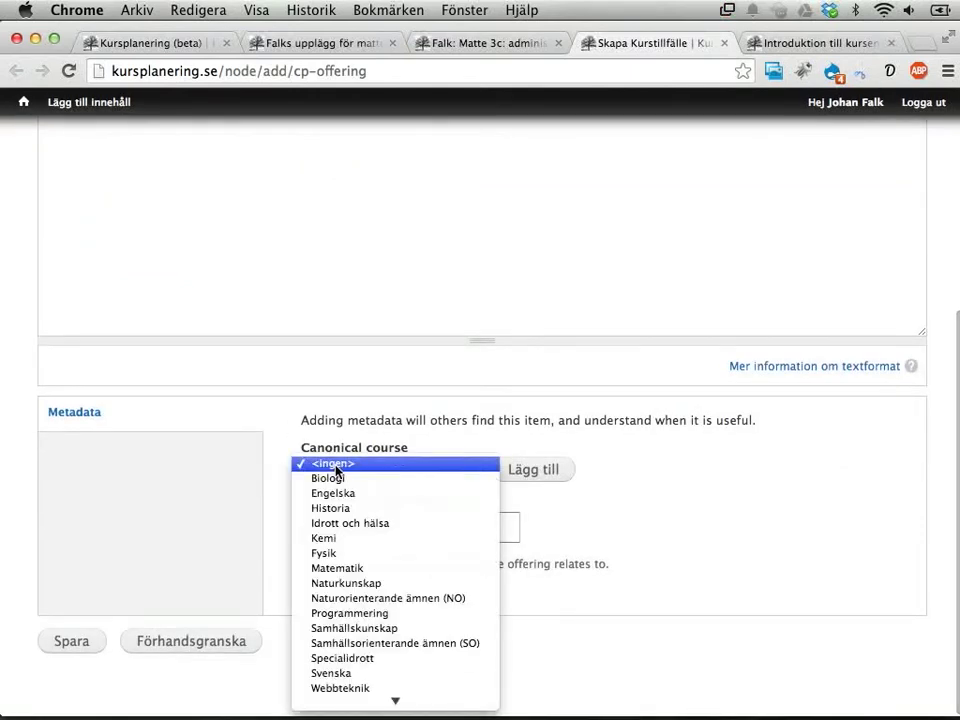
click(337, 568)
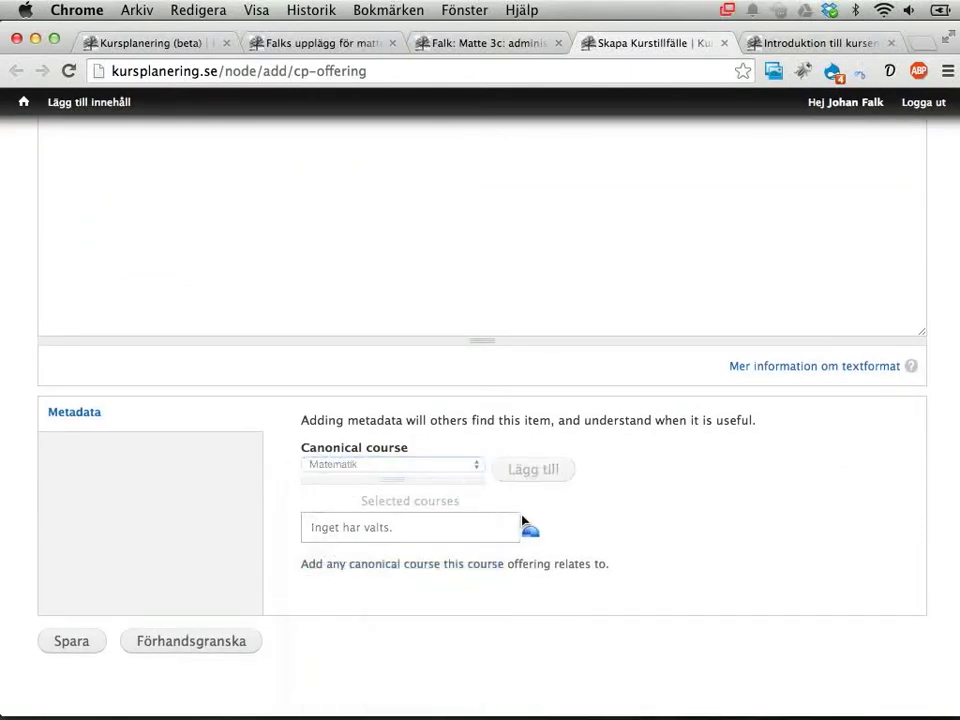
click(529, 470)
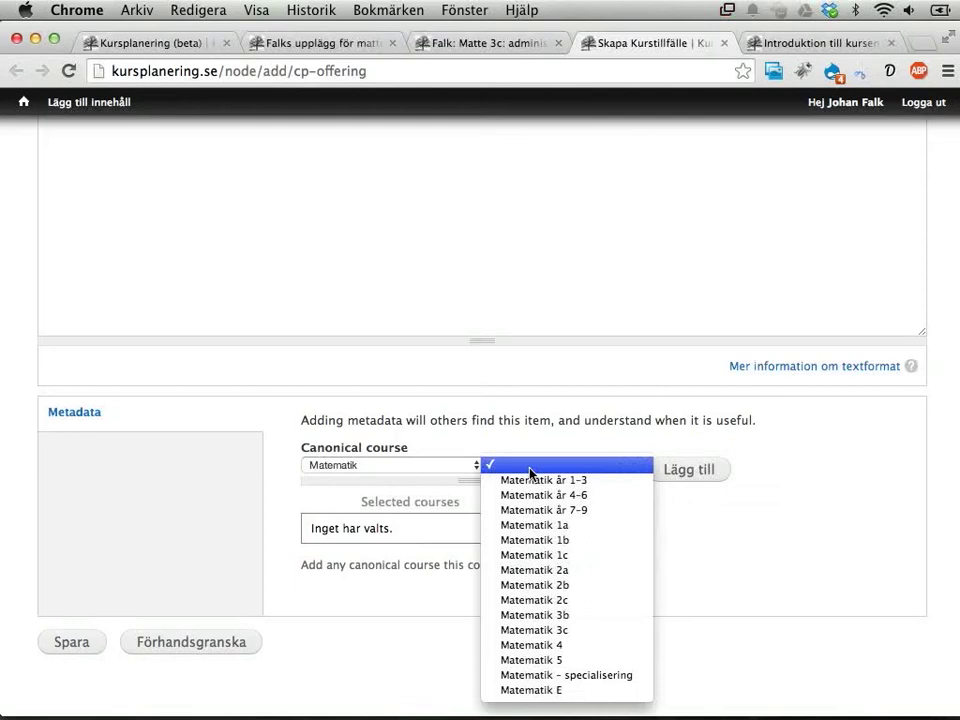
click(530, 630)
click(684, 473)
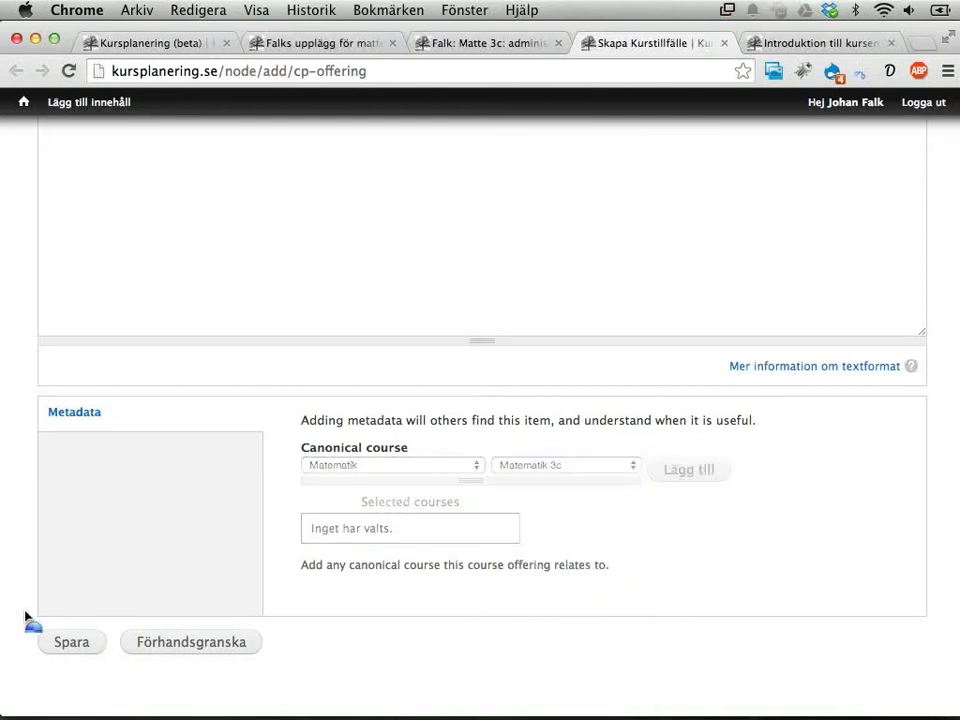
click(66, 643)
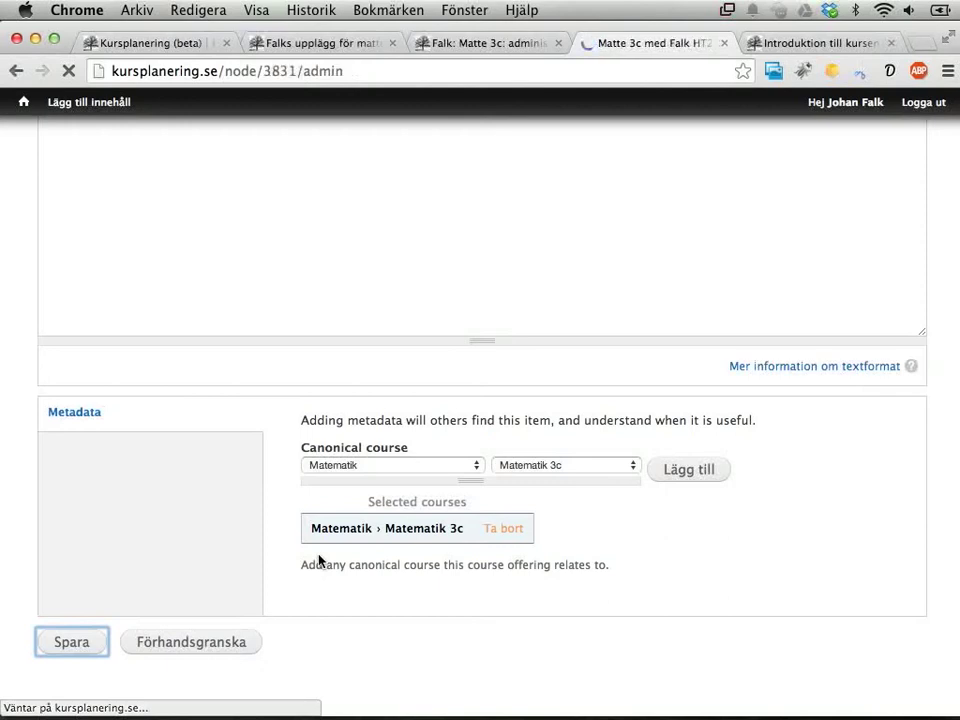
- Read the instructions for adding lessons, and enter the lesson dates "Monday 8:20, 1 hour" and "Monday 9:20, 55 minutes"
scroll(469, 518, down, 5)
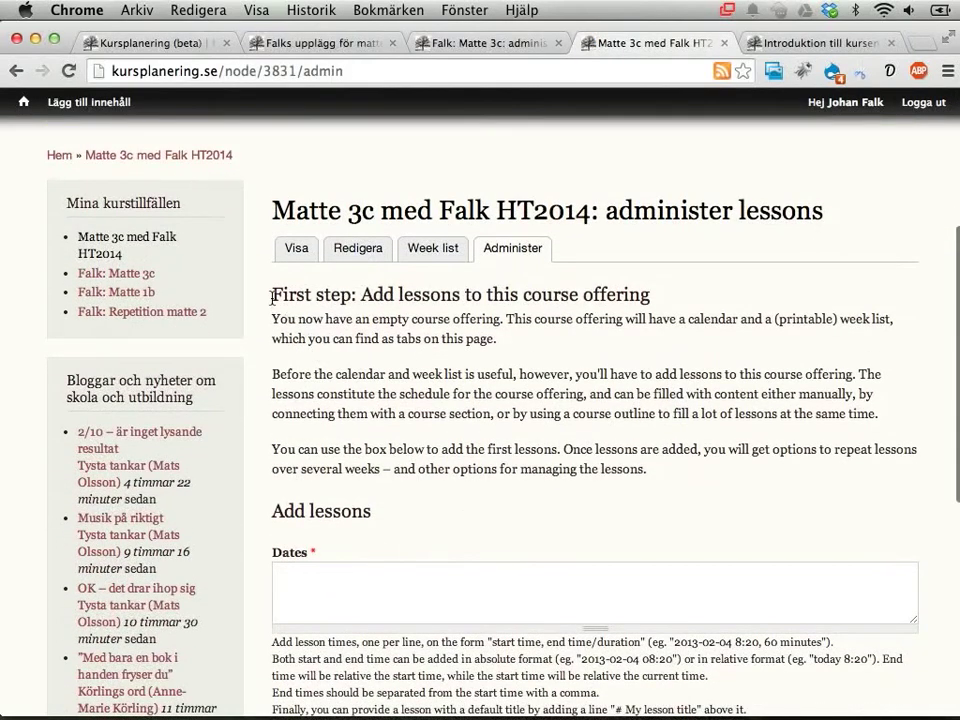
drag(270, 294, 690, 482)
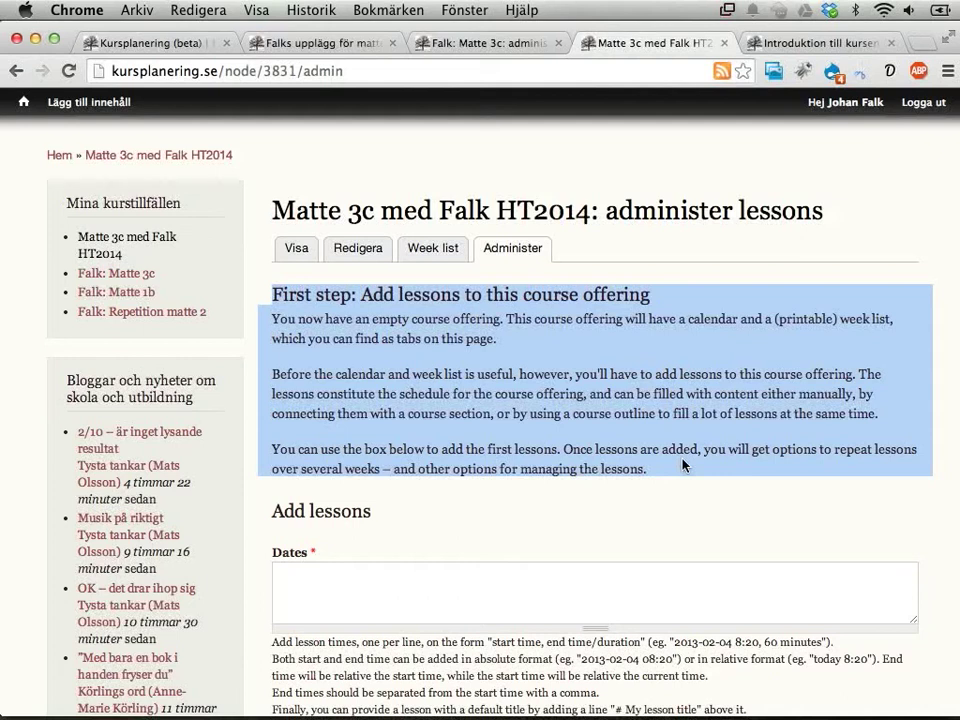
click(553, 602)
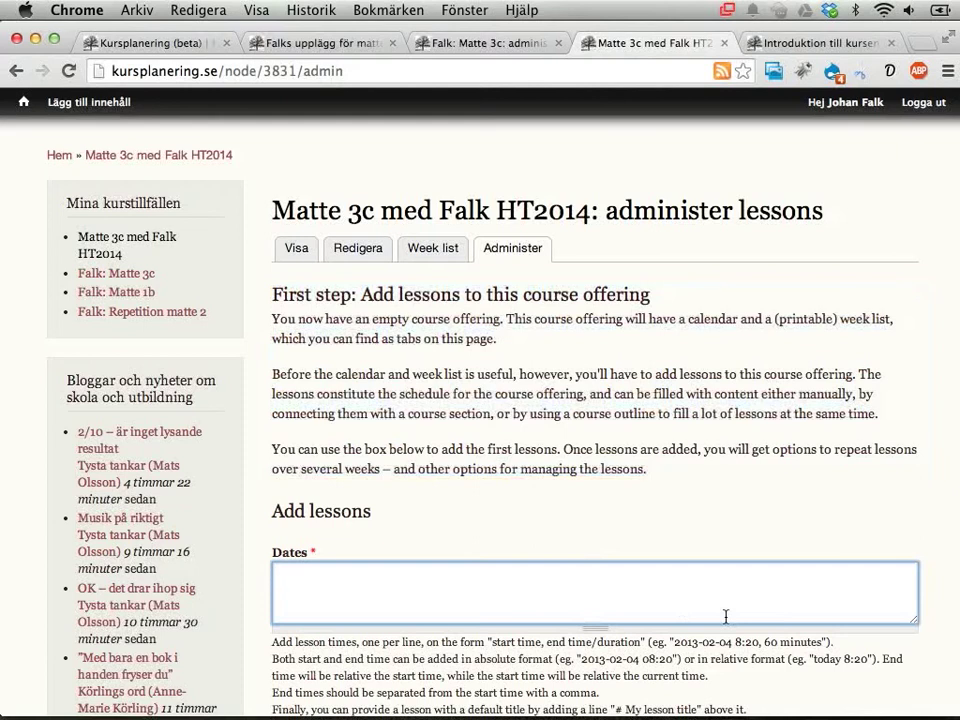
text(Monday 8::20)
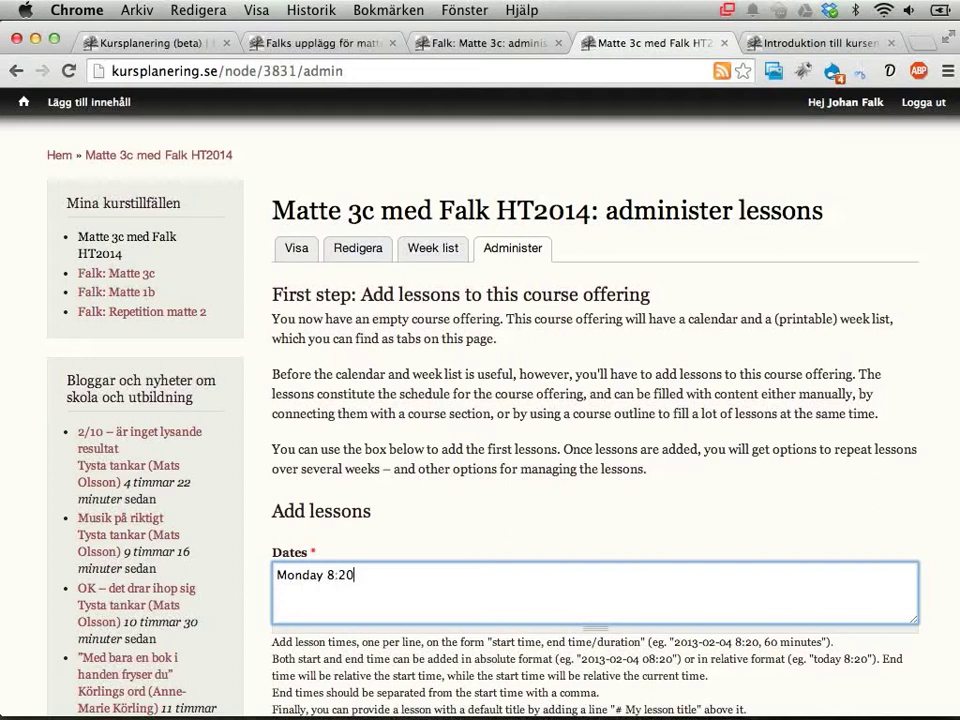
text(, 1 hour)
key(Return)
text(Monda)
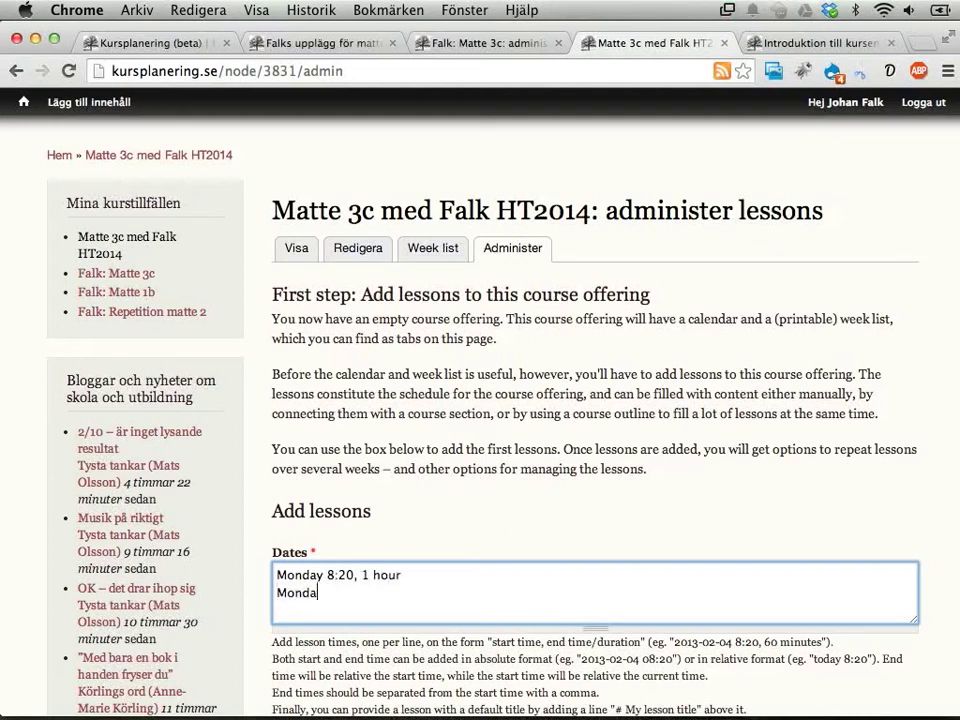
text(y 9:20, 55 minutes)
key(Return)
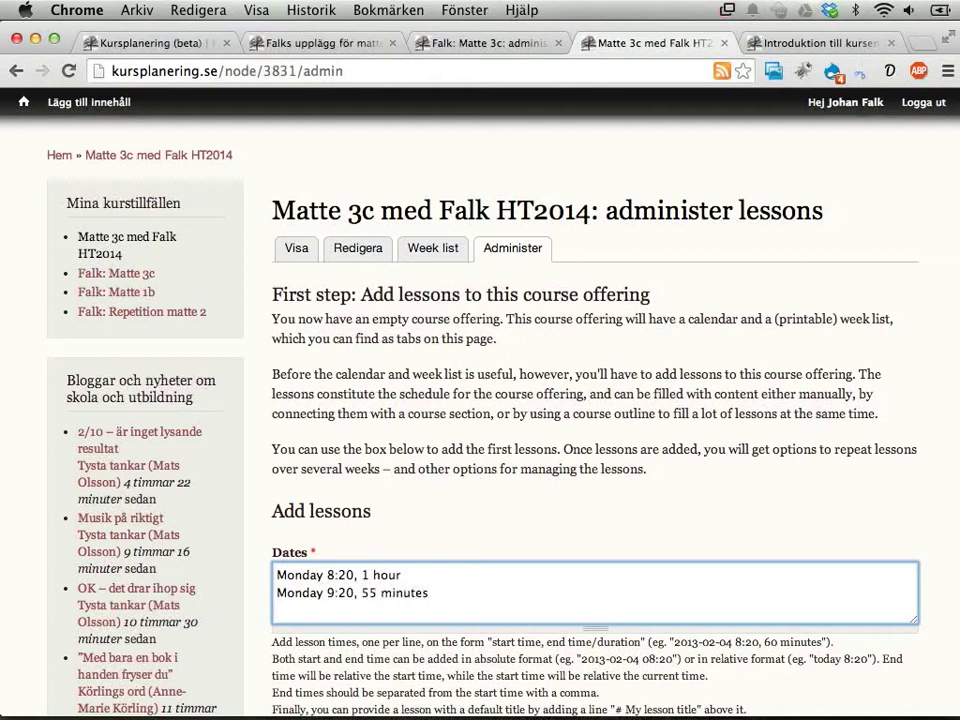
- Enter the lesson dates "Wednesday 10:20, 1 hour" and "Friday 13:55, 1 hour", and enlarge the dates box to show all lines
text(Wednesday)
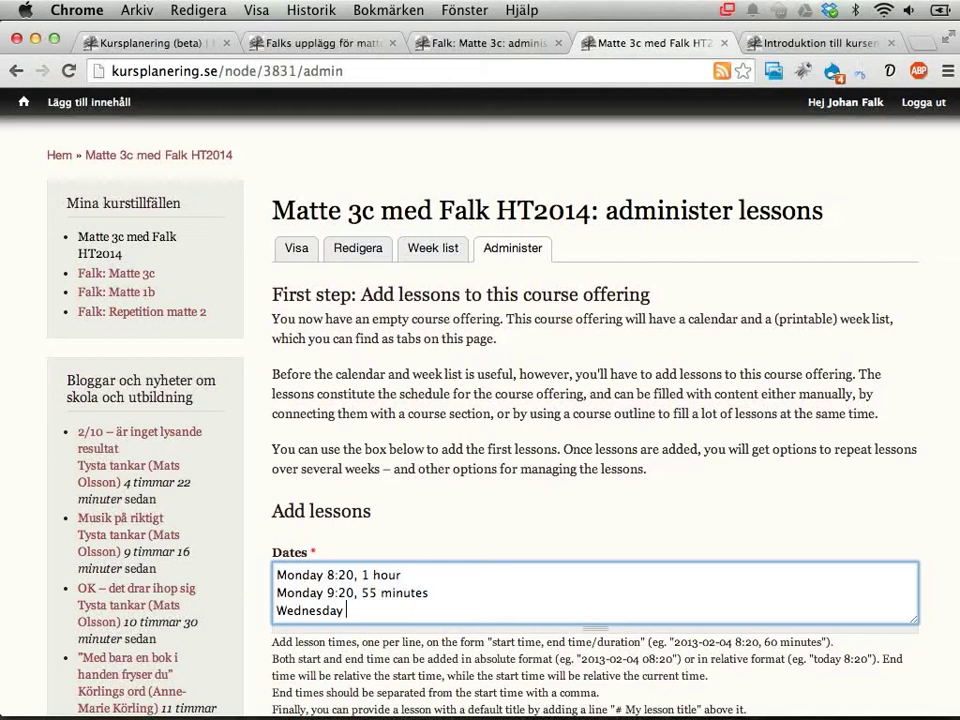
text( 10:20, 1 hour)
key(Return)
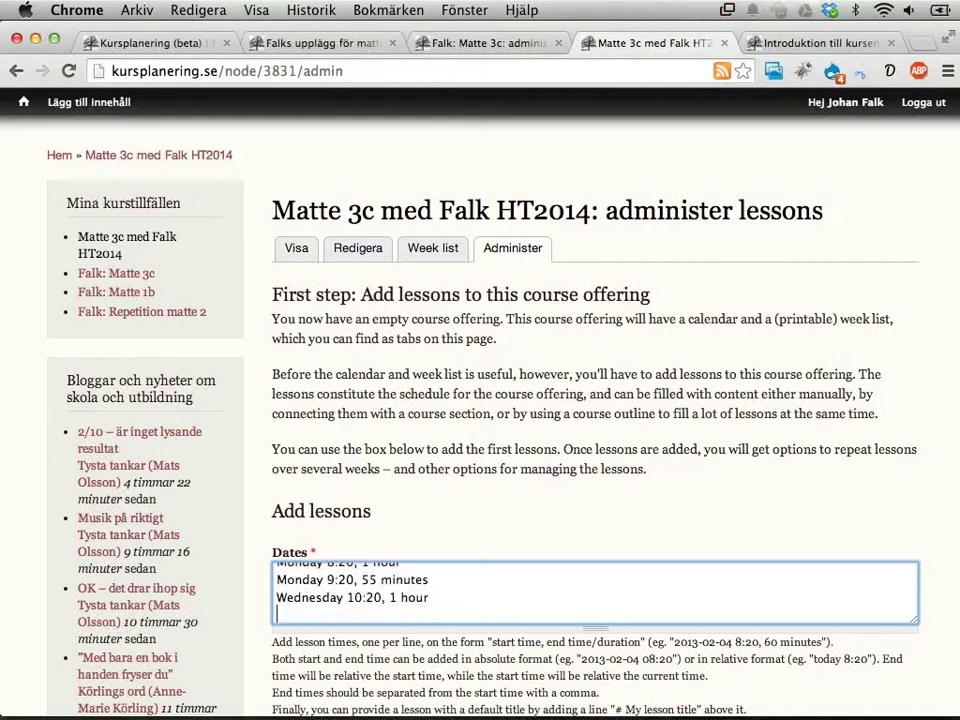
text(Friday 13:55, 1 hour)
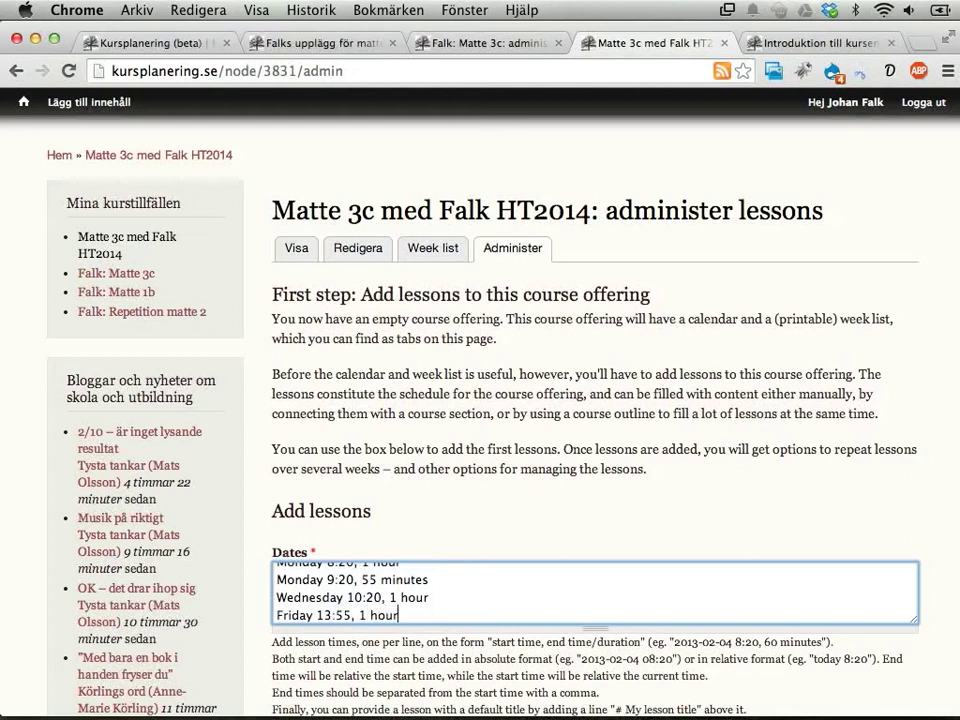
drag(607, 621, 605, 708)
scroll(671, 539, down, 3)
scroll(671, 539, down, 1)
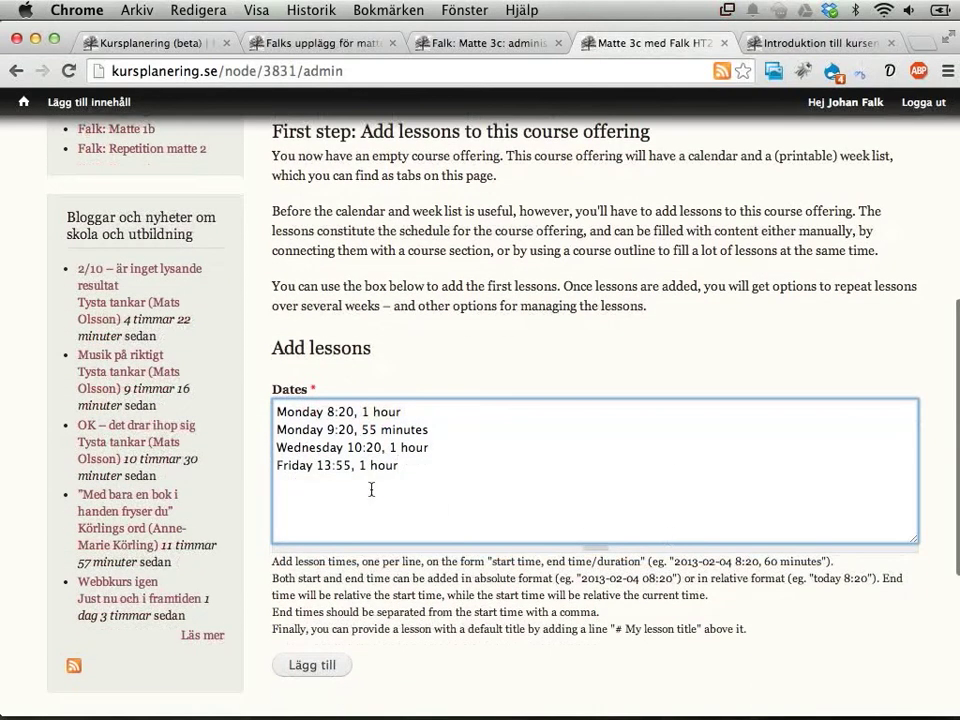
- Check the entered lesson times and the format instructions, and add the lessons to the course occasion
drag(283, 412, 412, 436)
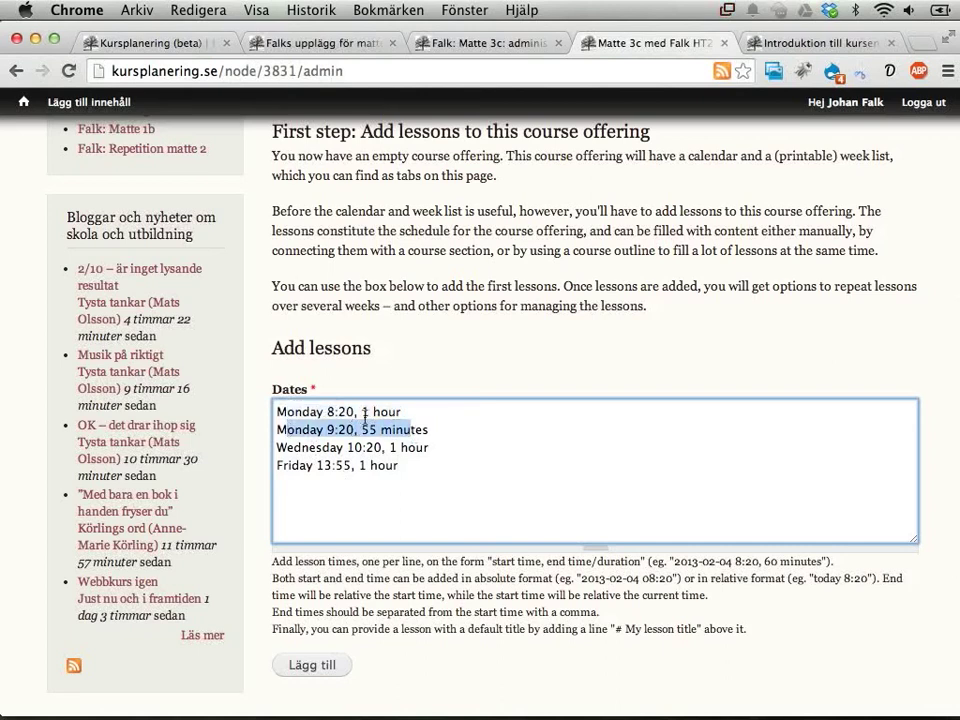
drag(359, 412, 447, 433)
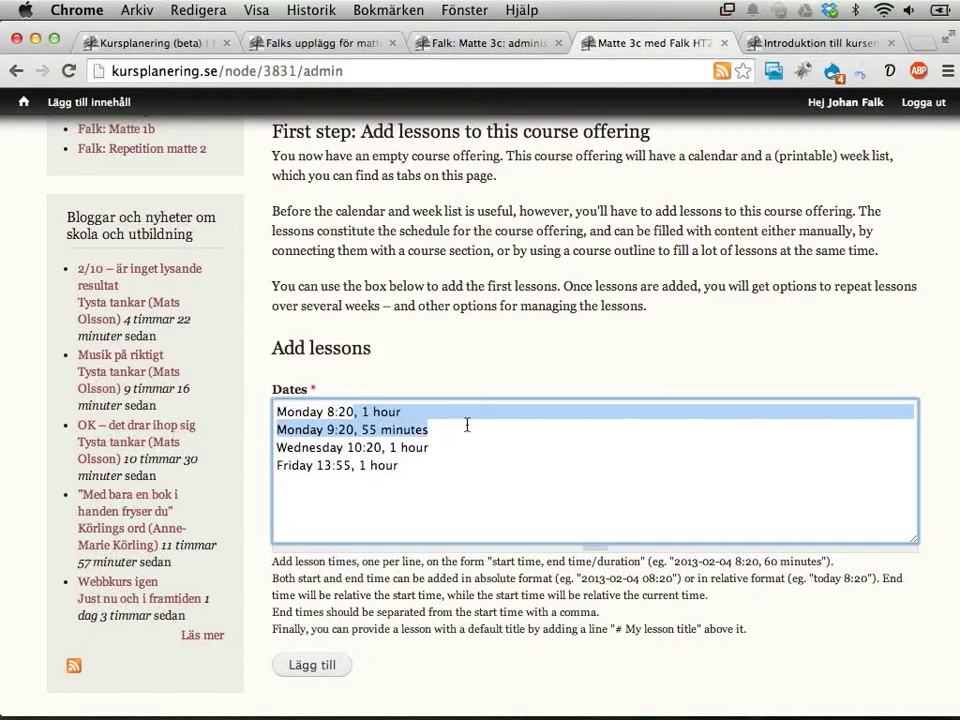
drag(301, 447, 443, 450)
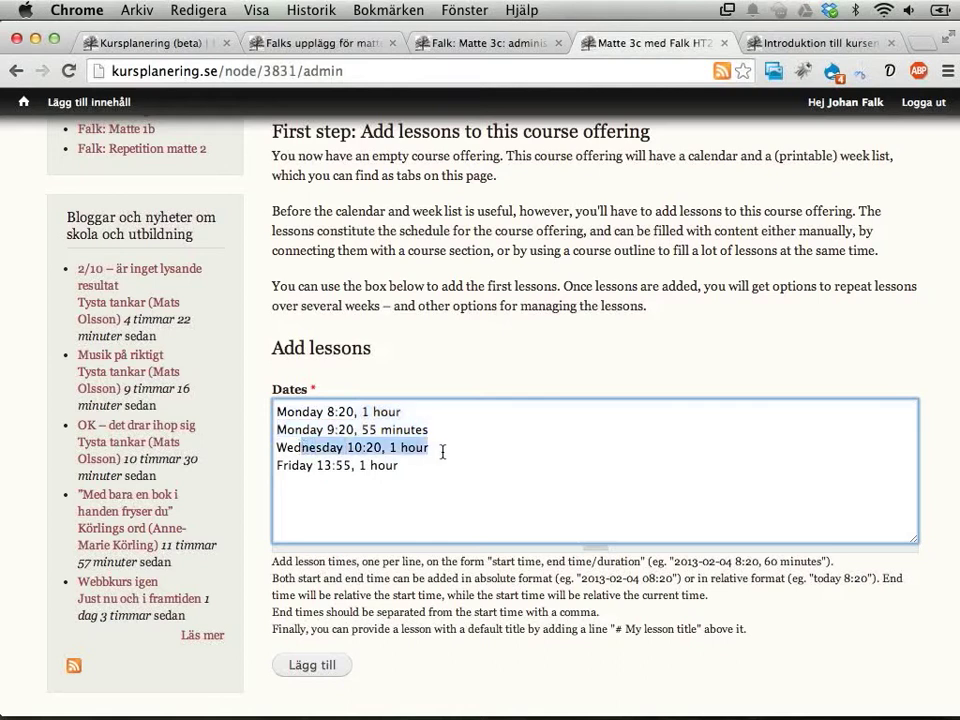
drag(289, 465, 449, 471)
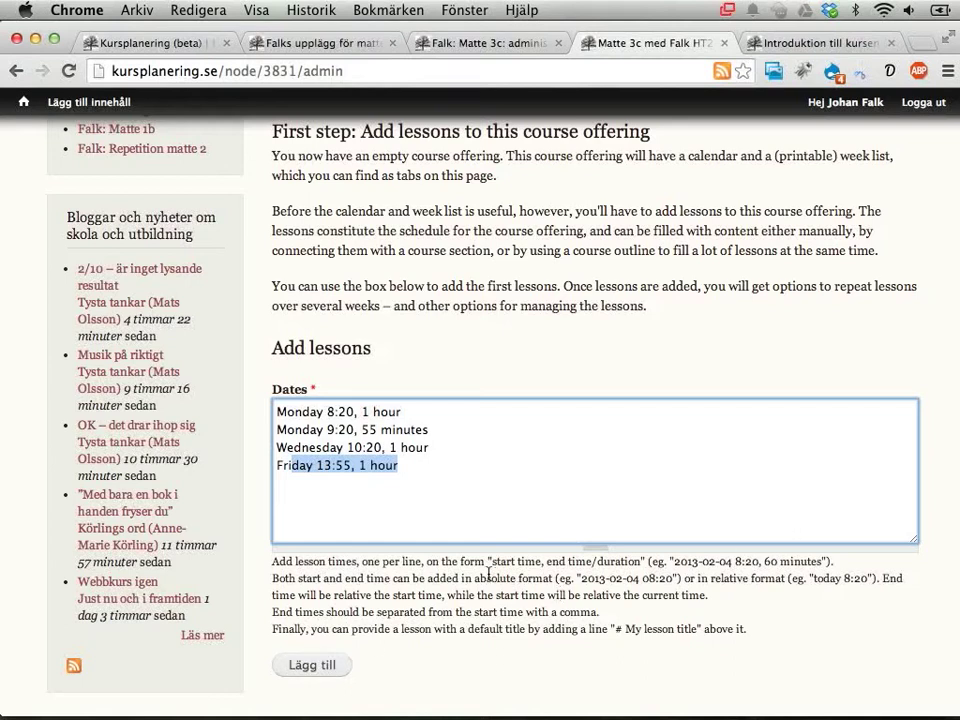
drag(486, 561, 600, 612)
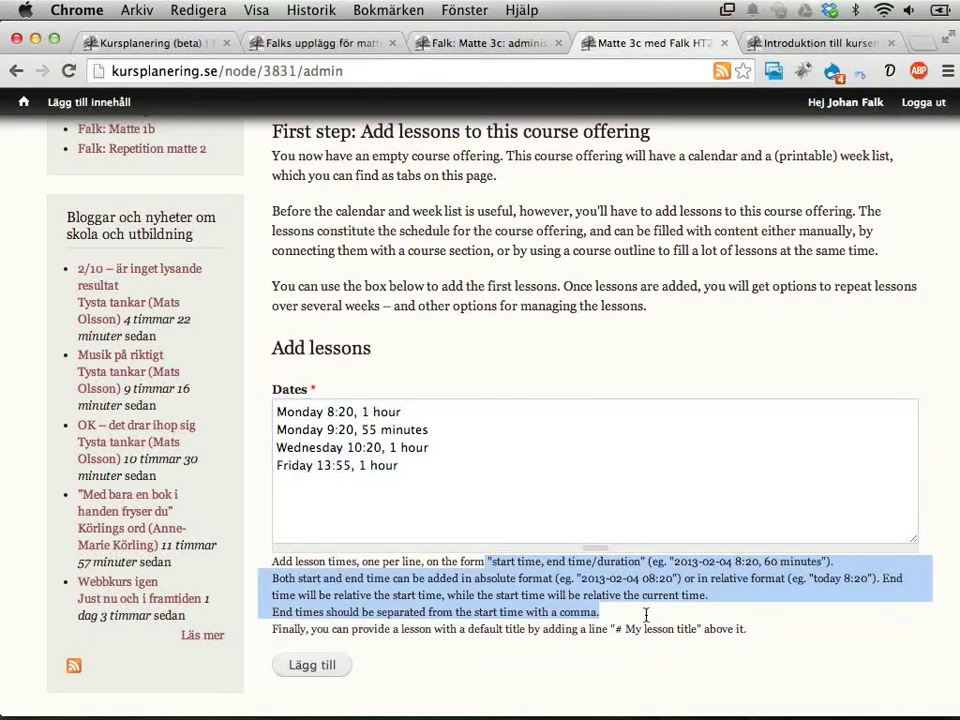
click(470, 581)
click(477, 510)
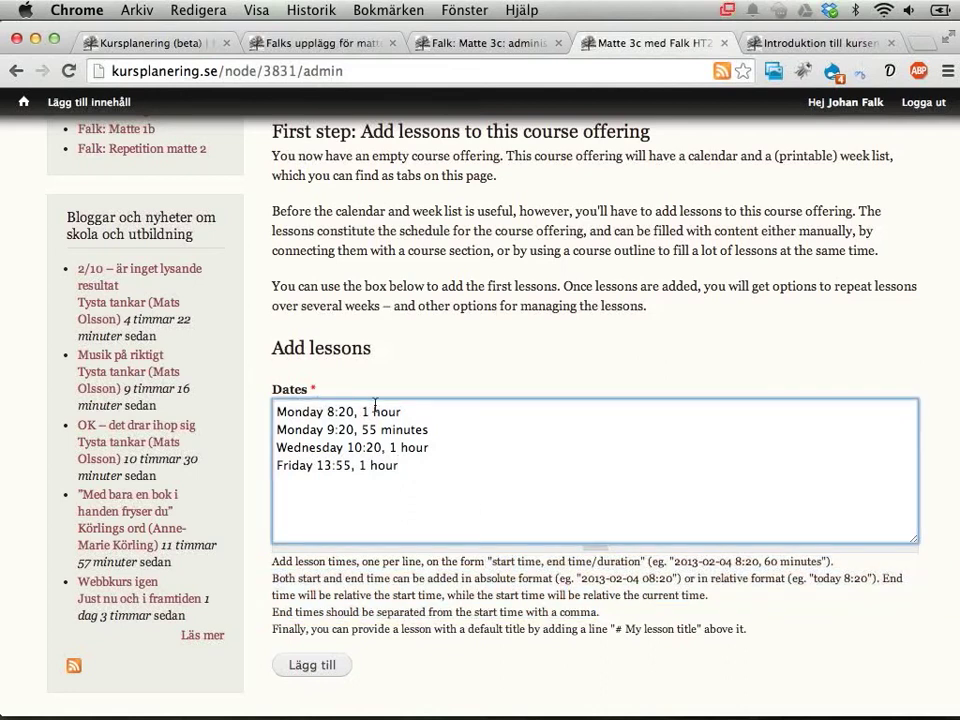
click(312, 676)
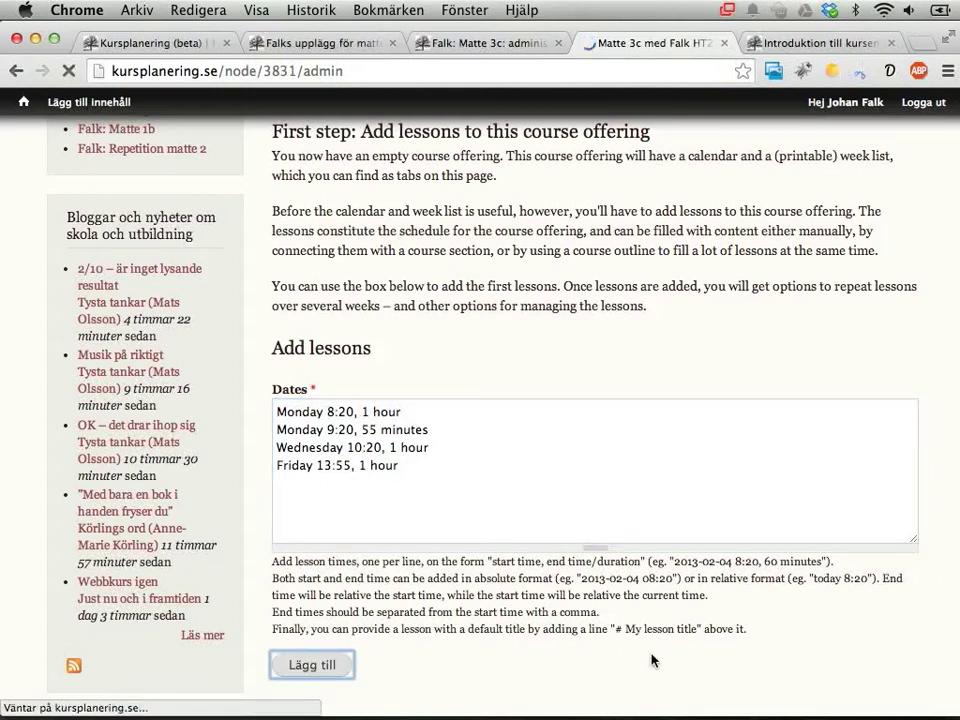
- Check the dates and times of the newly added lessons in the lesson list
scroll(686, 604, down, 10)
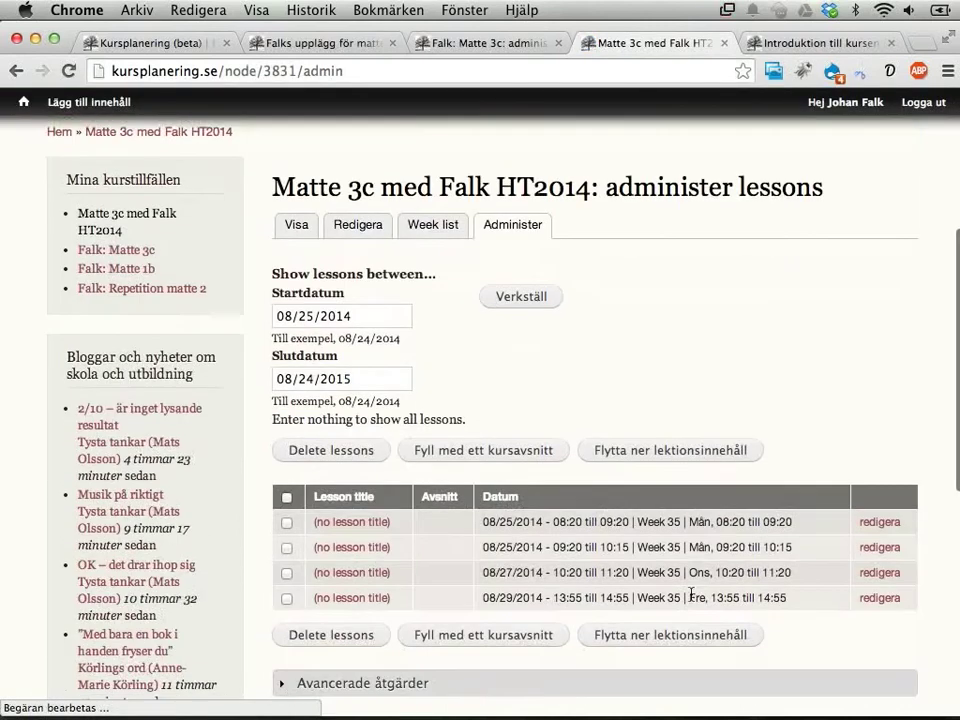
scroll(500, 497, down, 4)
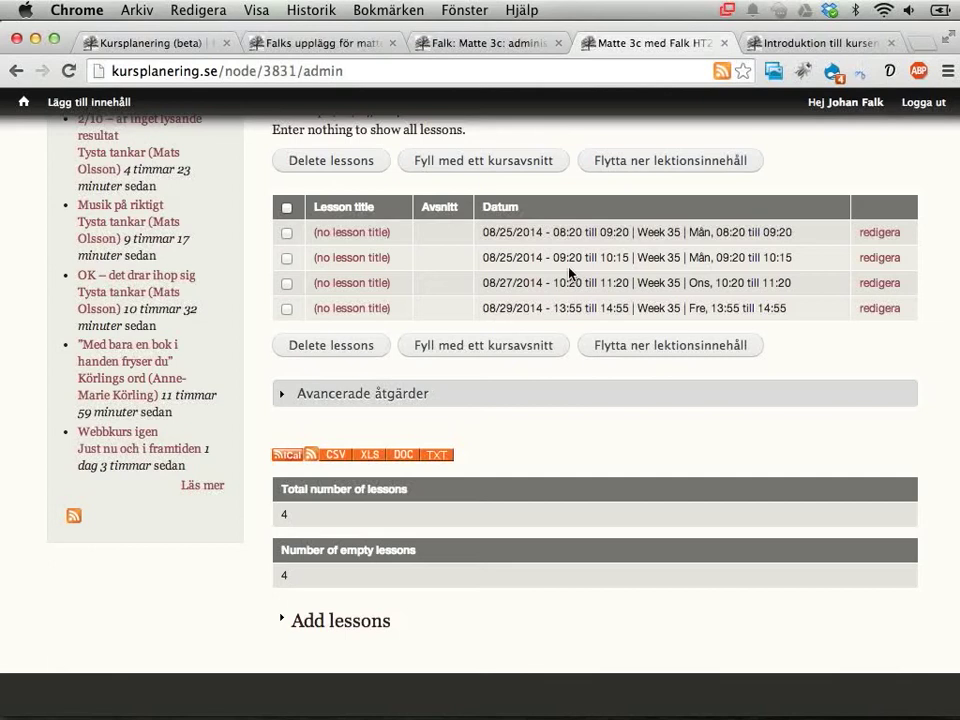
drag(555, 229, 561, 306)
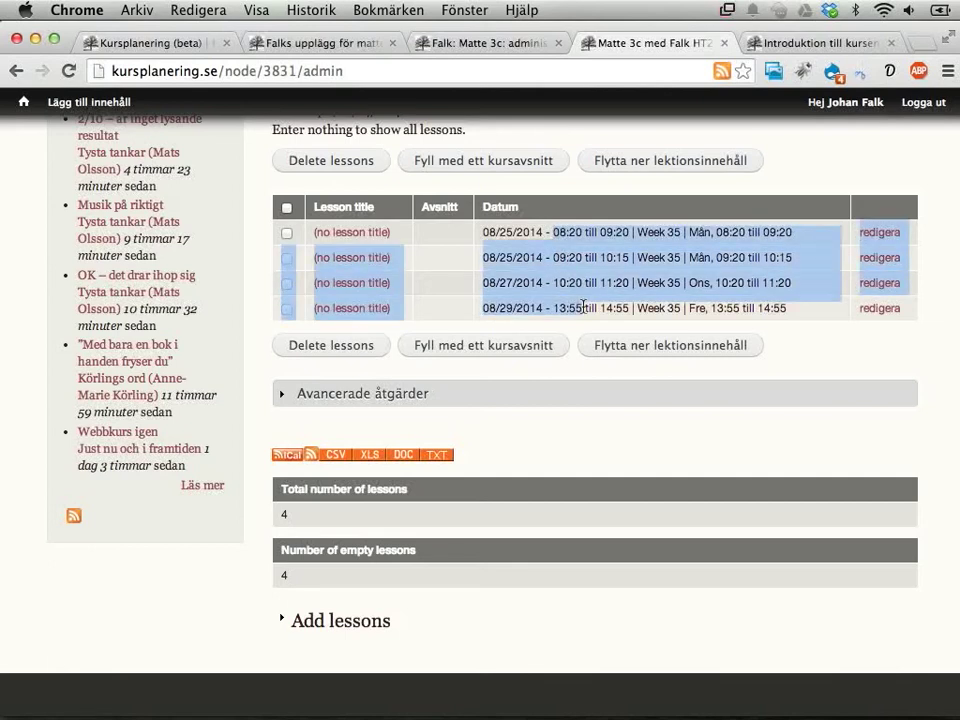
click(561, 306)
click(288, 210)
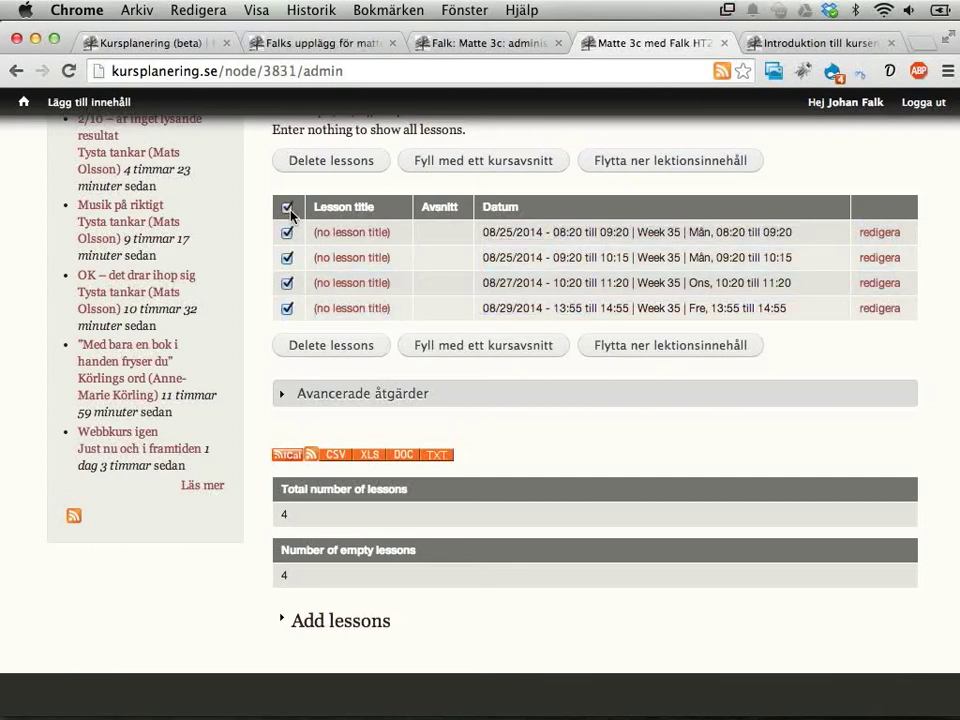
click(308, 400)
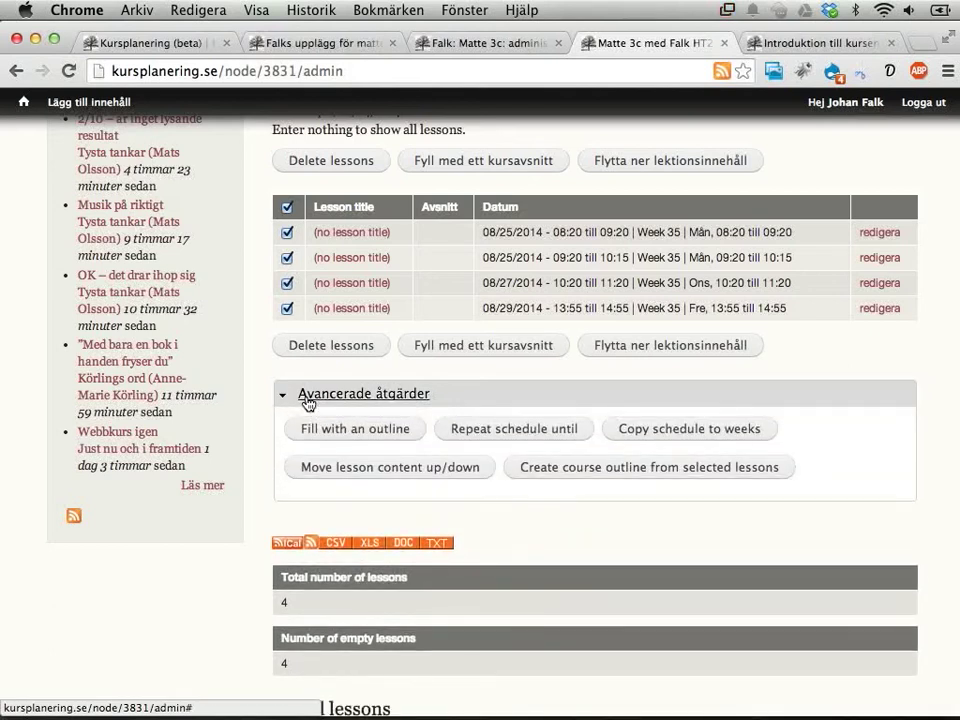
click(481, 438)
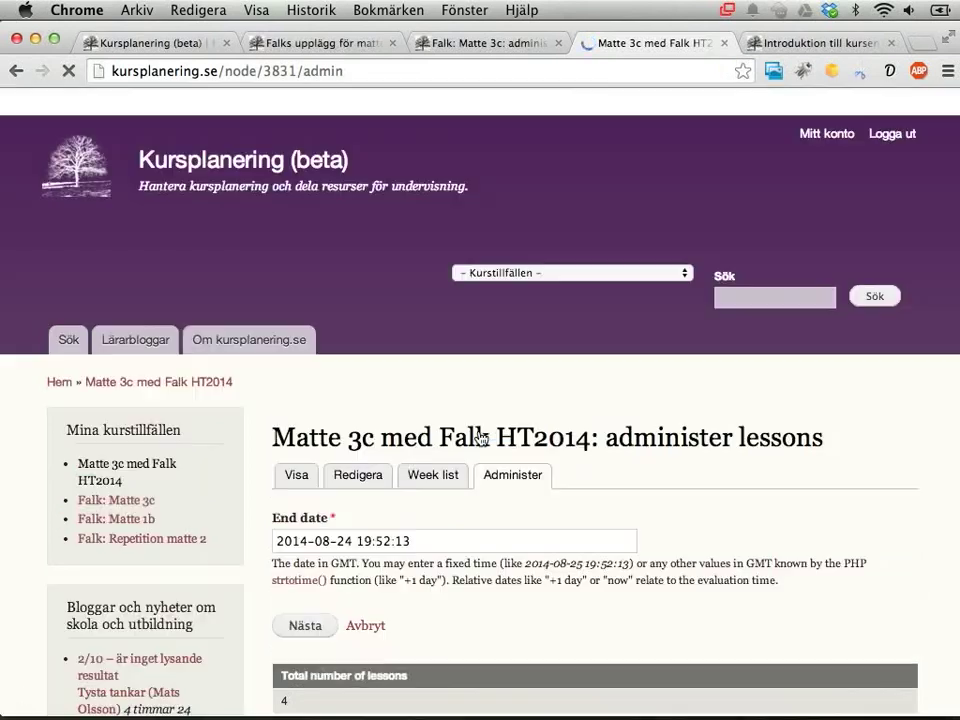
scroll(576, 517, down, 2)
scroll(576, 517, down, 2)
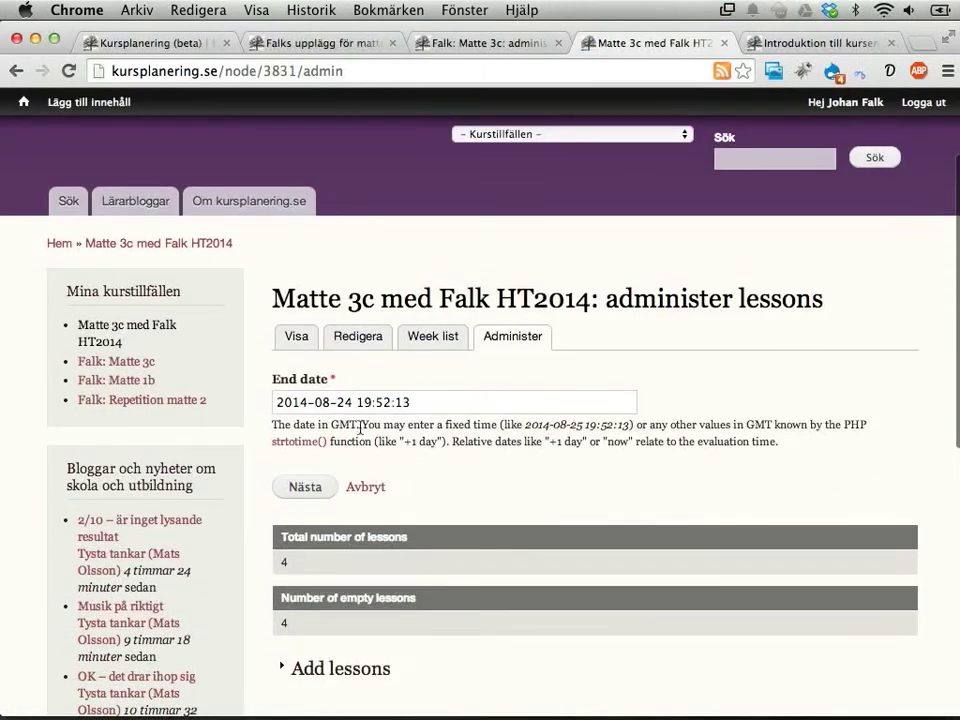
click(340, 403)
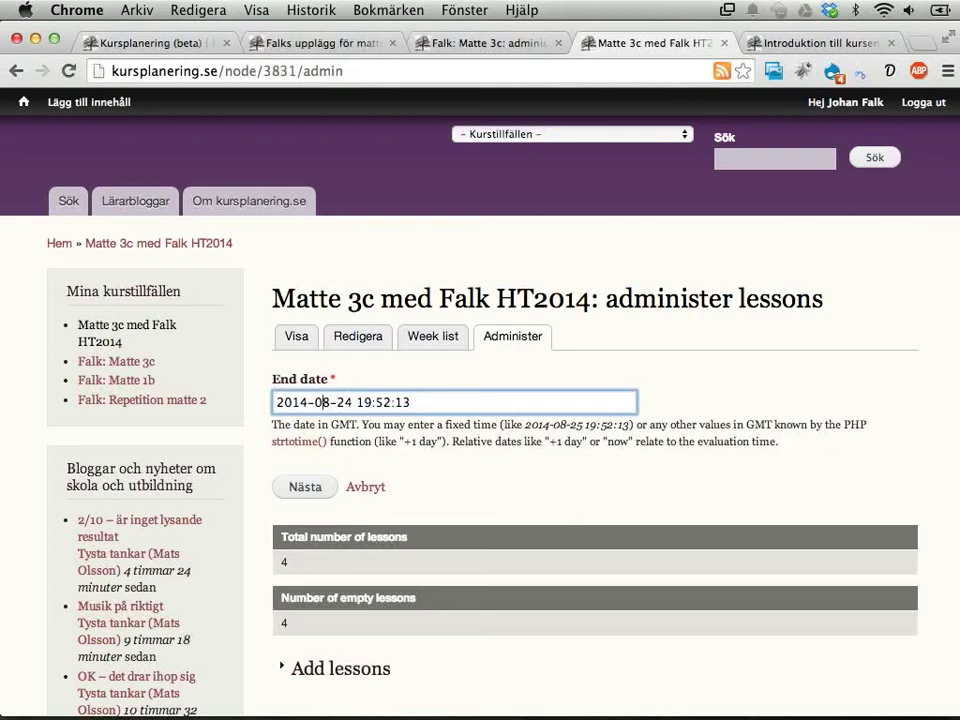
click(303, 401)
key(BackSpace)
text(5)
key(Right)
key(Right)
key(Delete)
text(2)
click(305, 487)
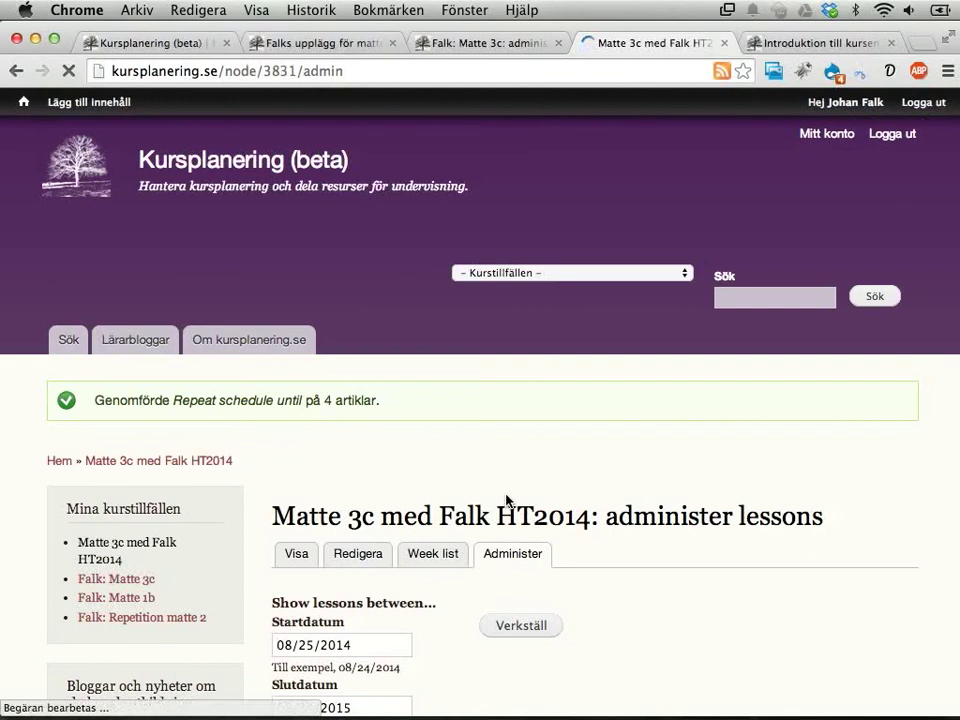
- Look through the repeated lessons and their weekly dates, including those around the Christmas weeks
scroll(507, 500, down, 10)
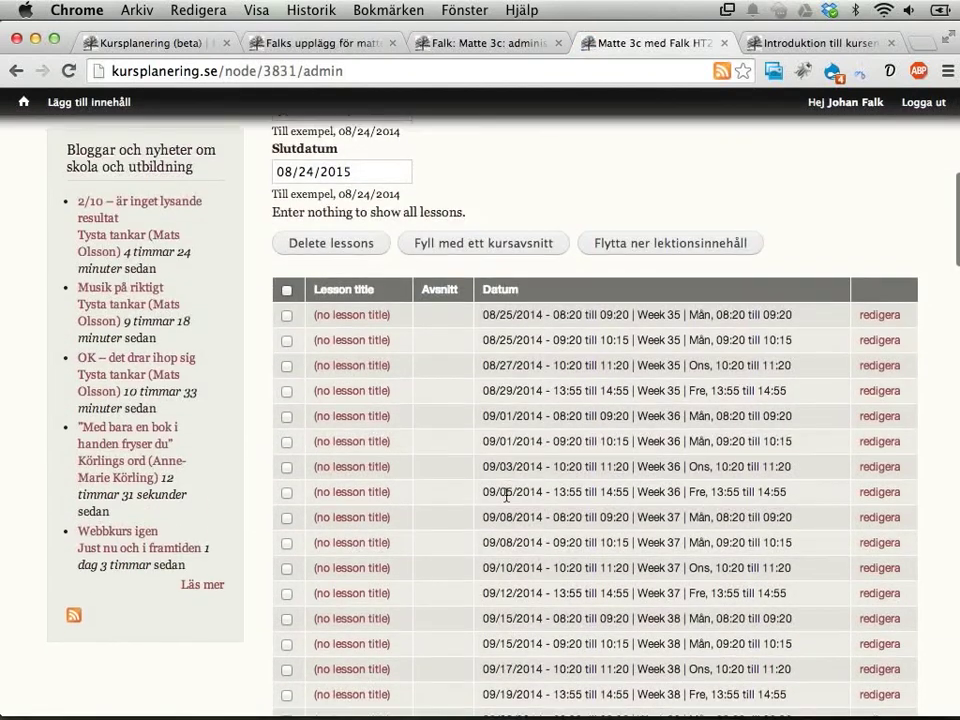
scroll(507, 493, down, 3)
scroll(432, 481, down, 5)
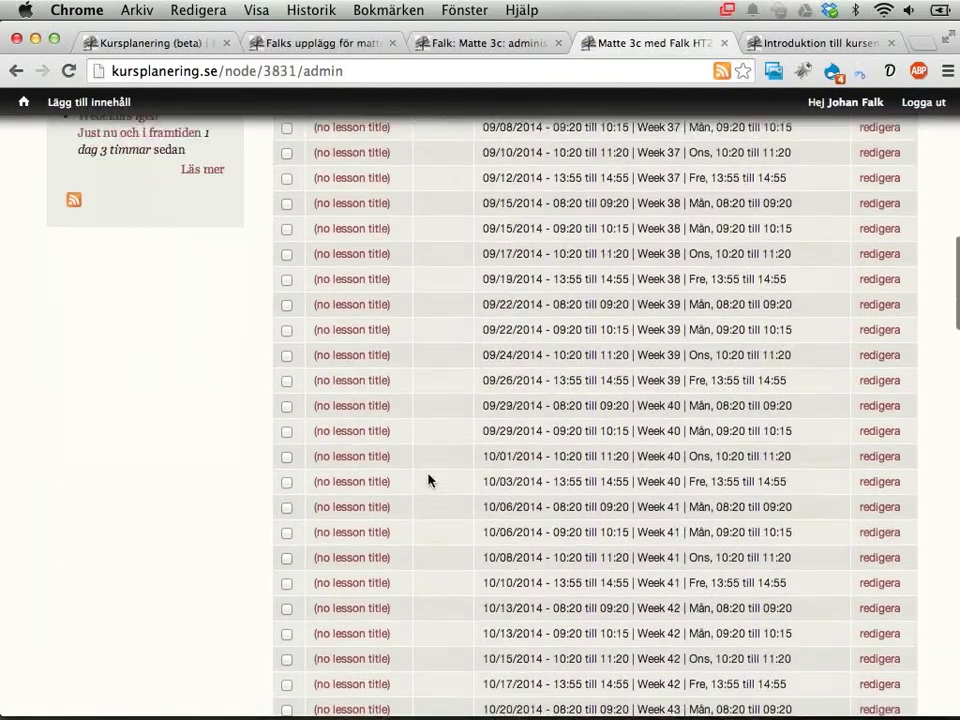
scroll(428, 480, down, 14)
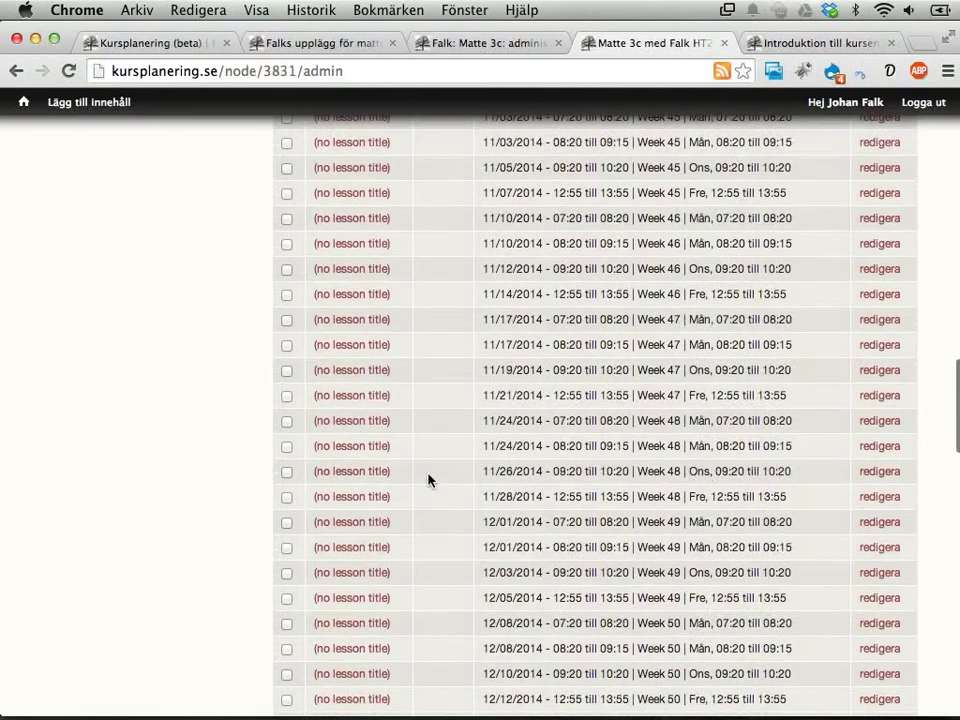
scroll(428, 480, down, 7)
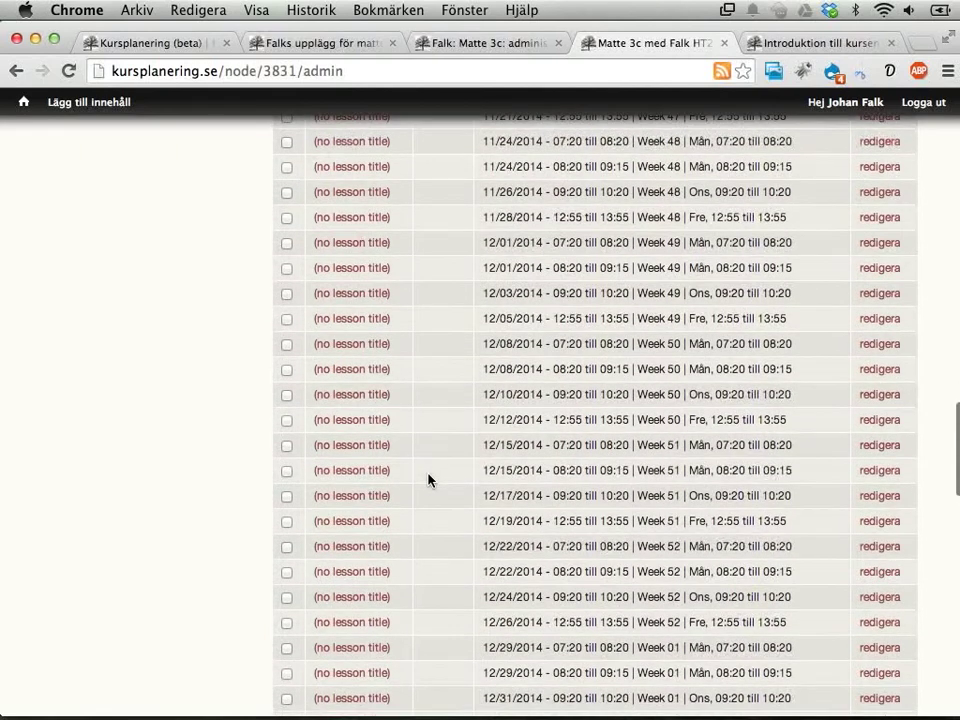
scroll(428, 480, down, 2)
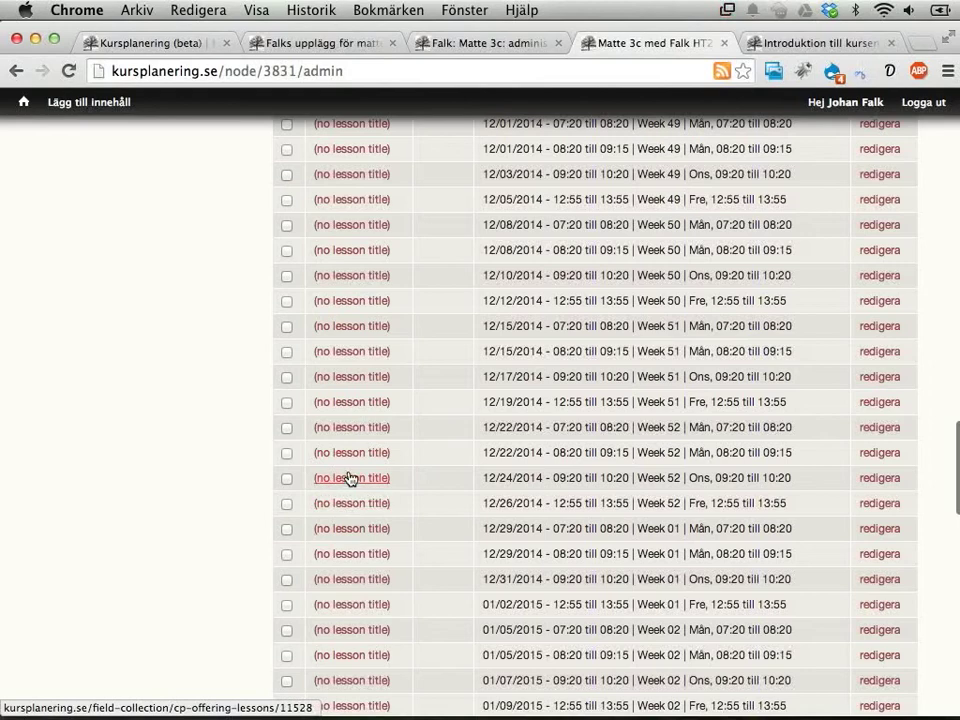
scroll(349, 478, up, 20)
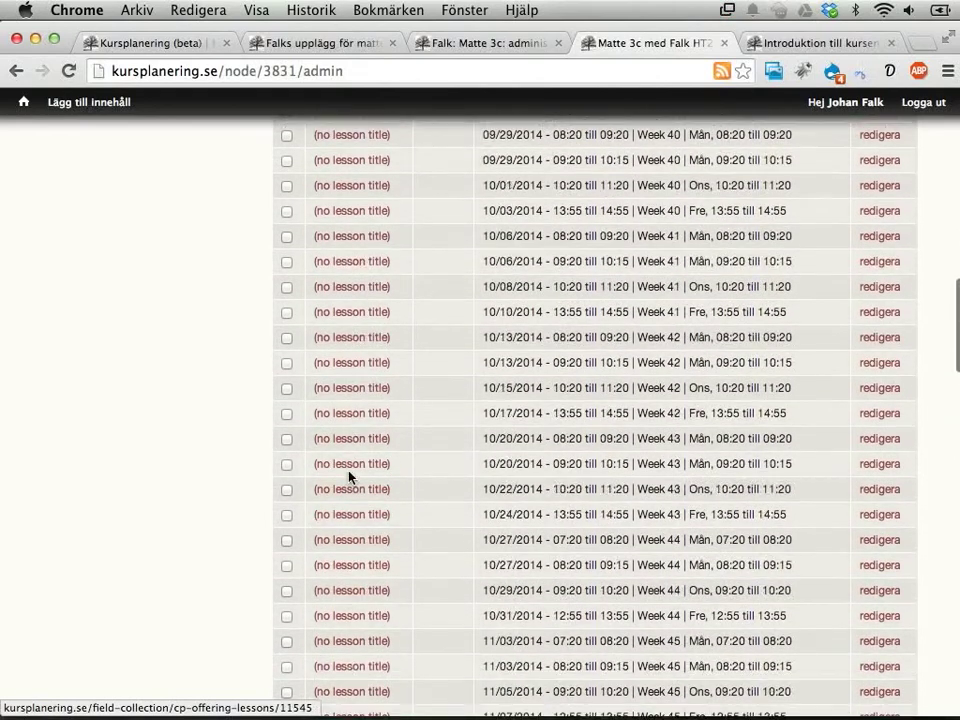
scroll(349, 478, up, 10)
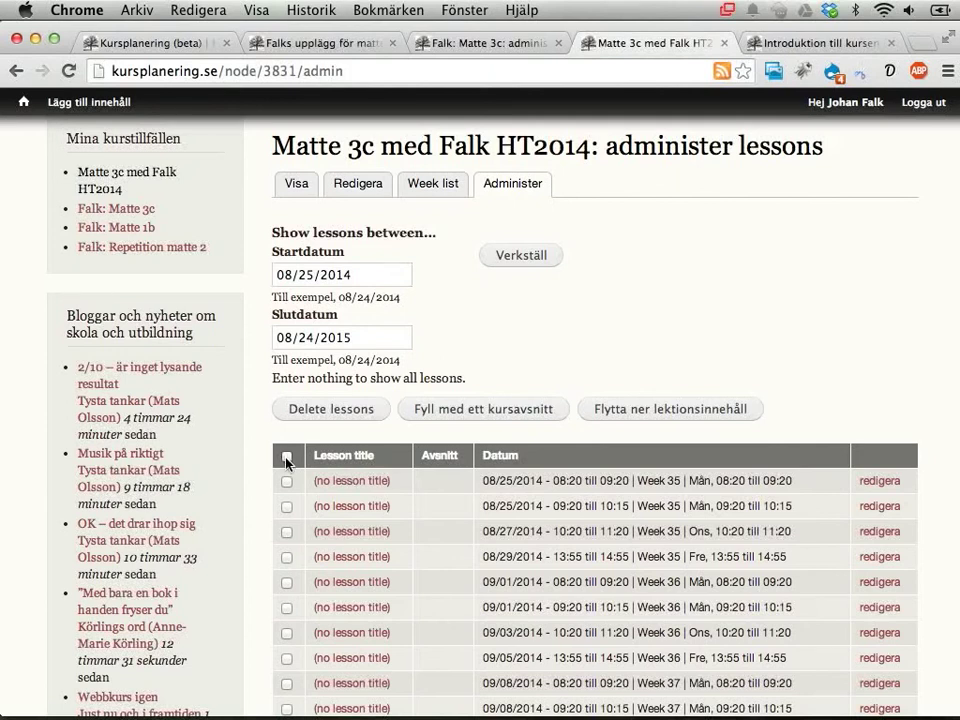
- Select all lessons and fill them with the teacher's own course outline for matte 3c
click(287, 459)
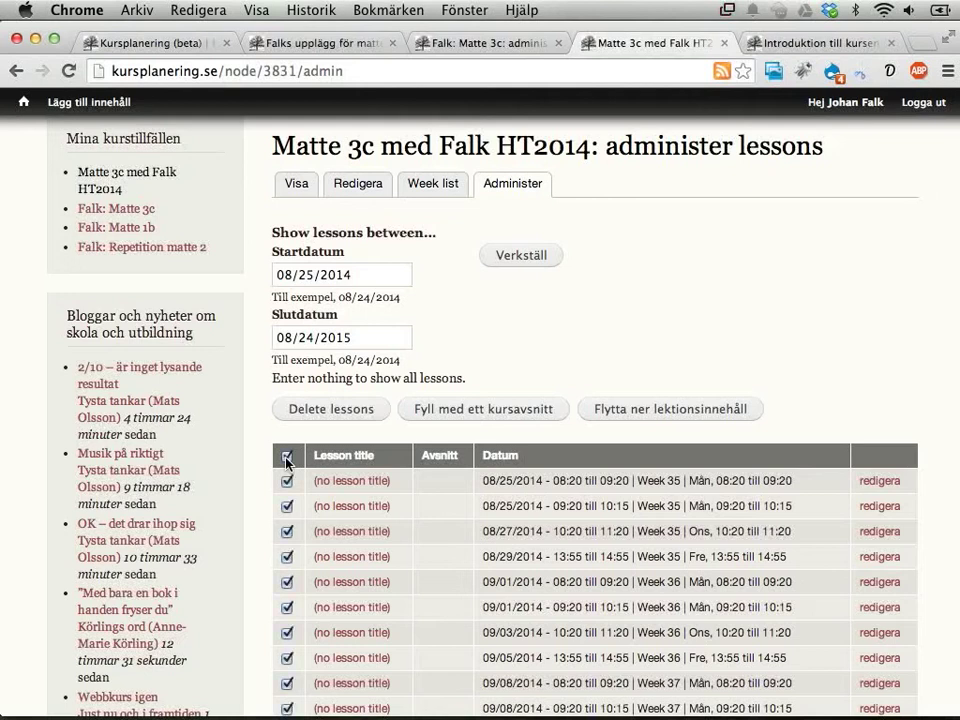
scroll(521, 479, down, 3)
scroll(521, 479, down, 9)
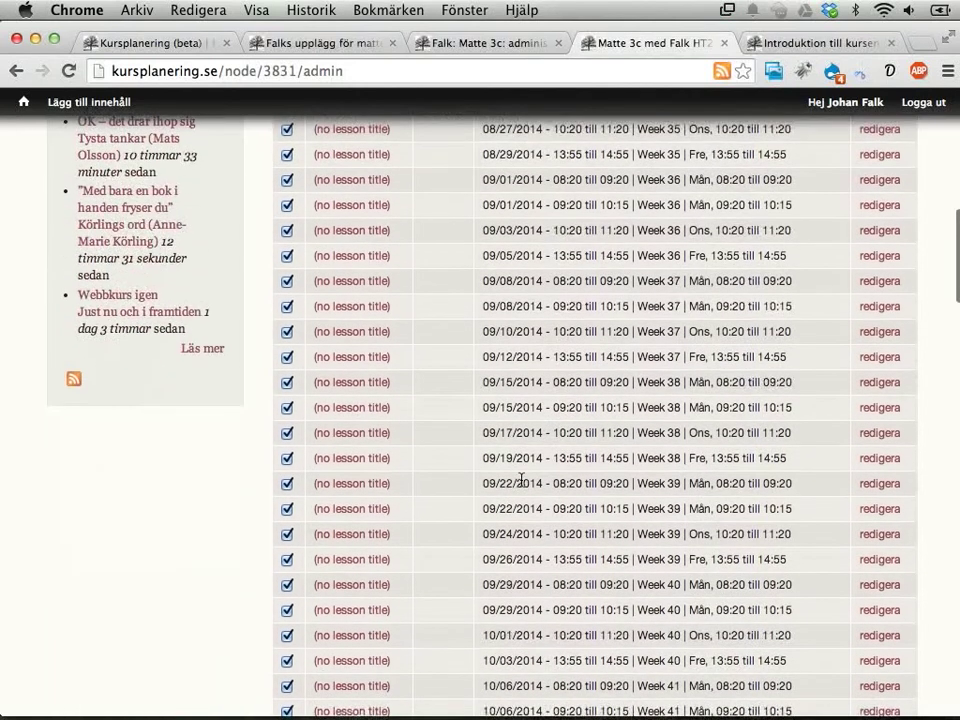
scroll(521, 484, down, 15)
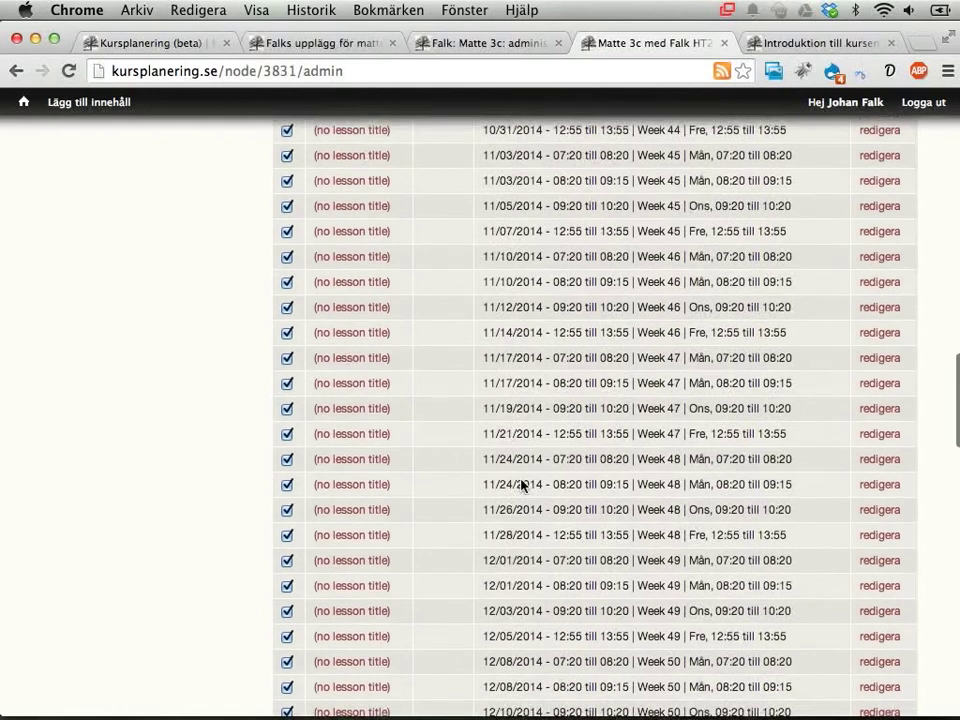
scroll(521, 484, down, 10)
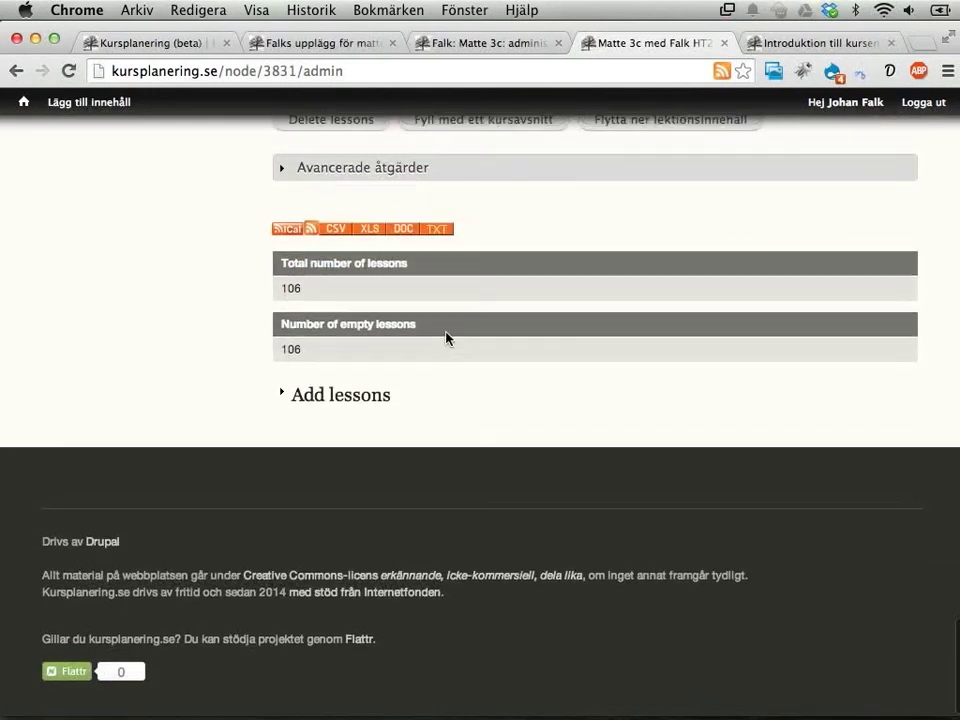
scroll(446, 336, up, 2)
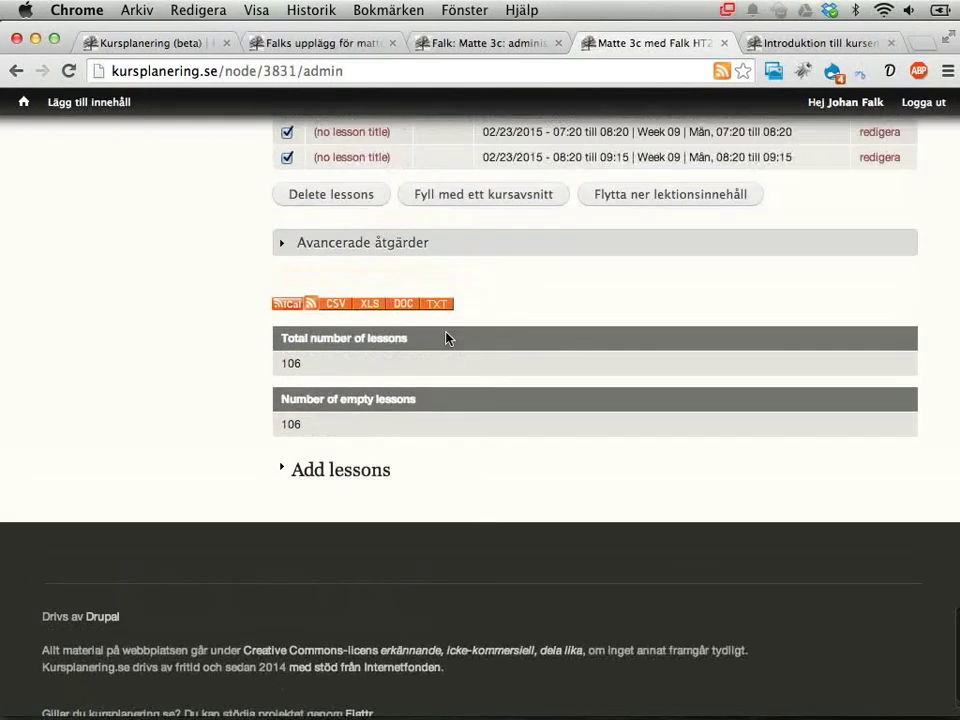
click(356, 250)
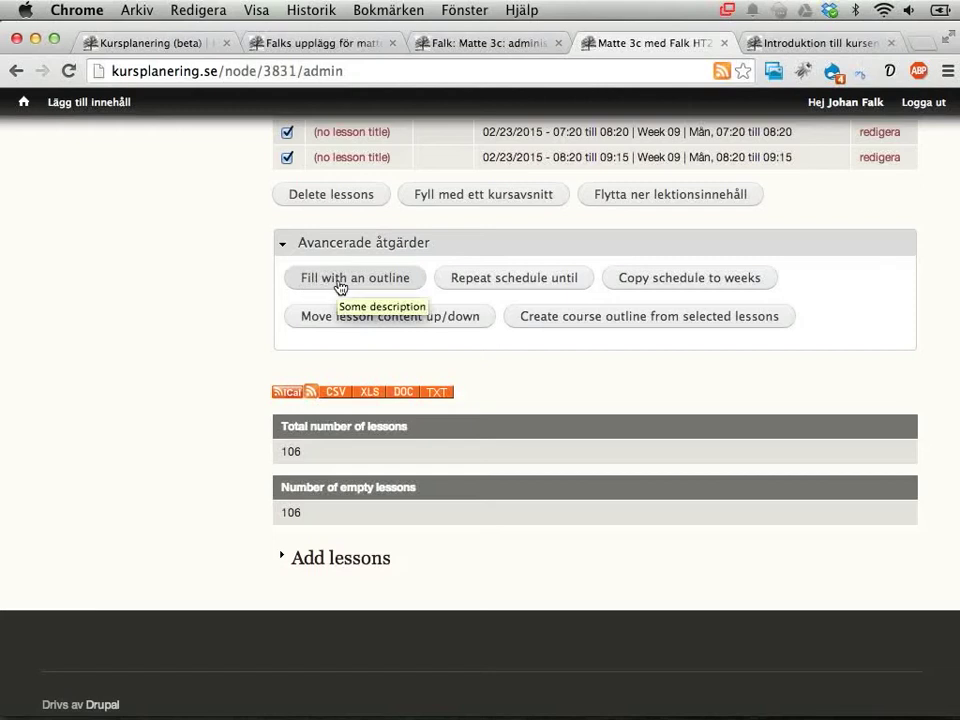
click(341, 288)
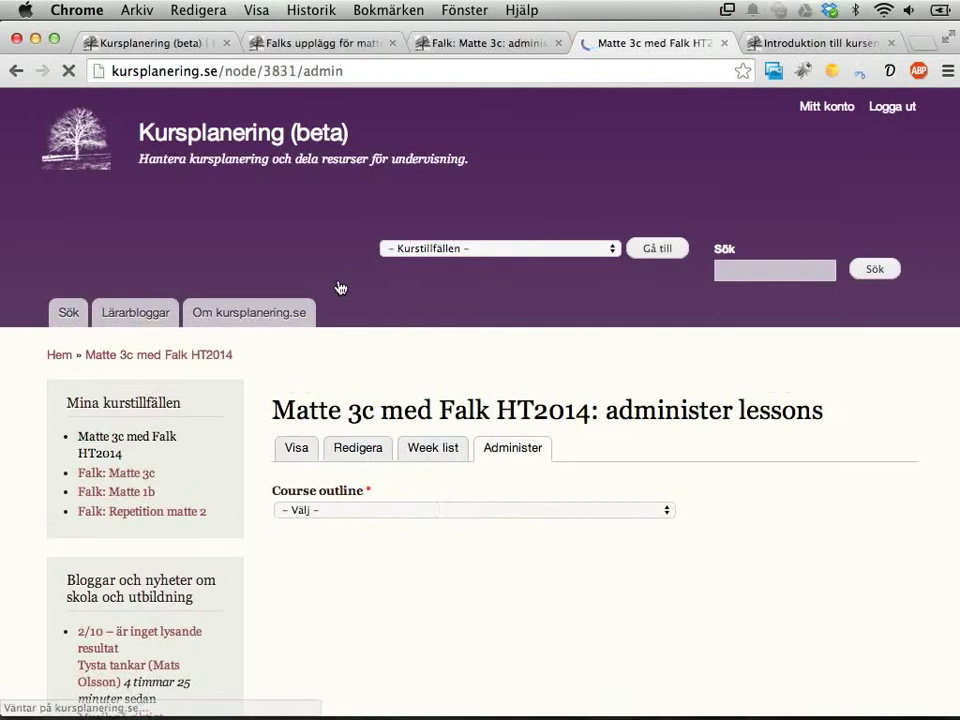
scroll(690, 480, down, 3)
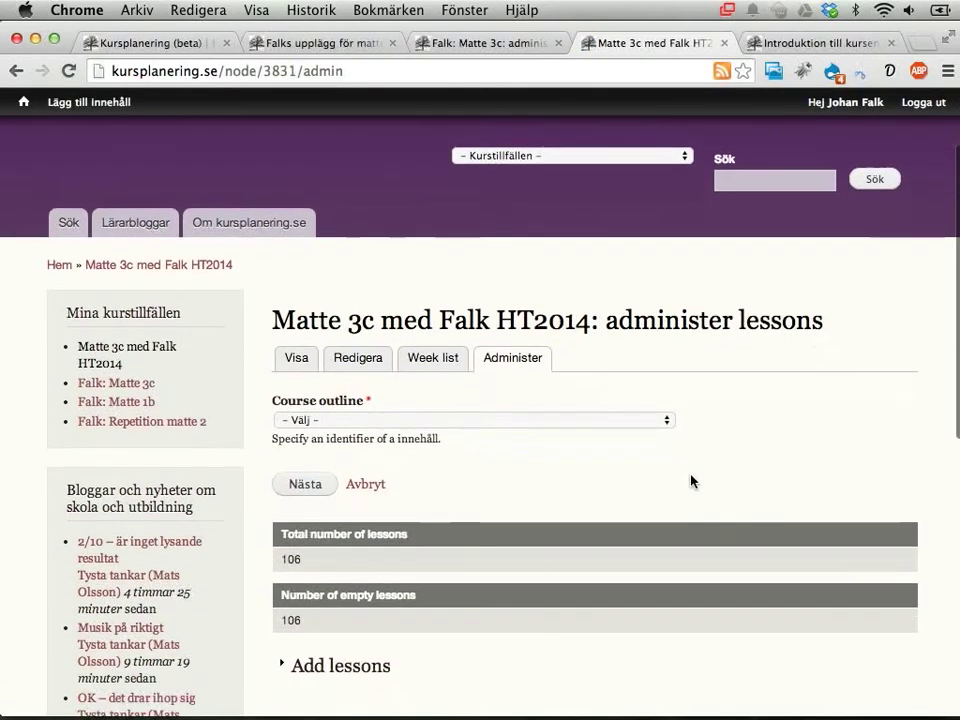
click(667, 389)
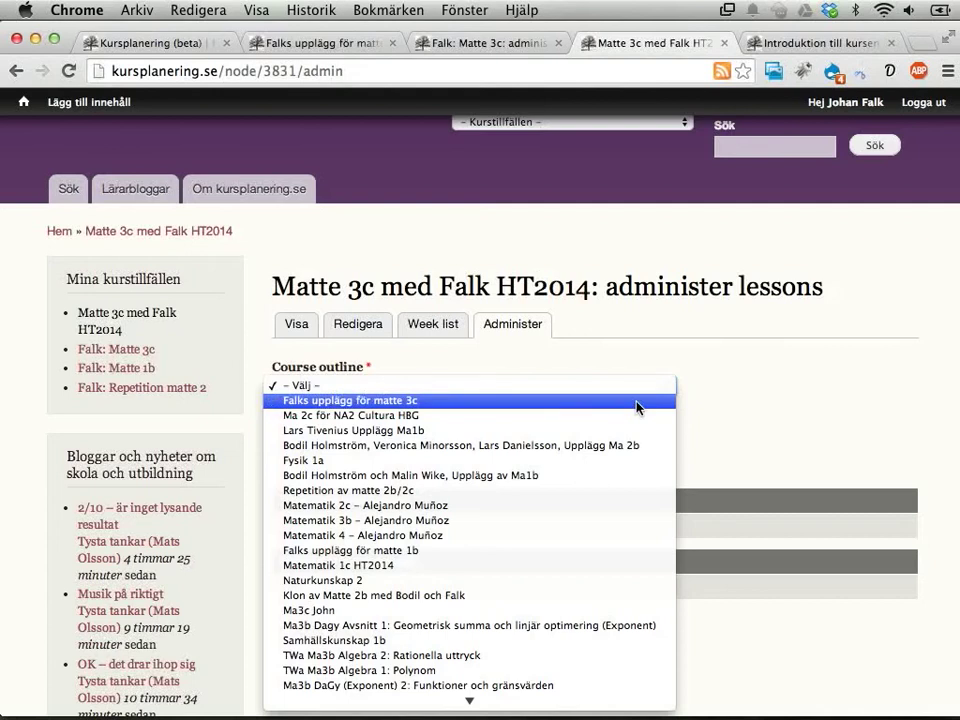
click(637, 402)
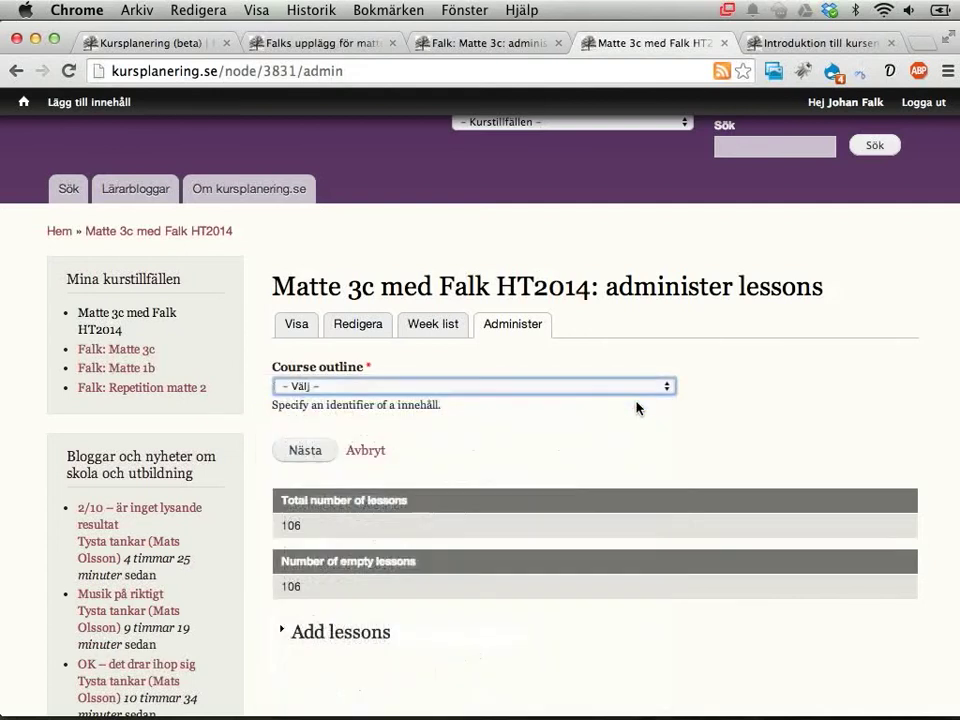
click(305, 451)
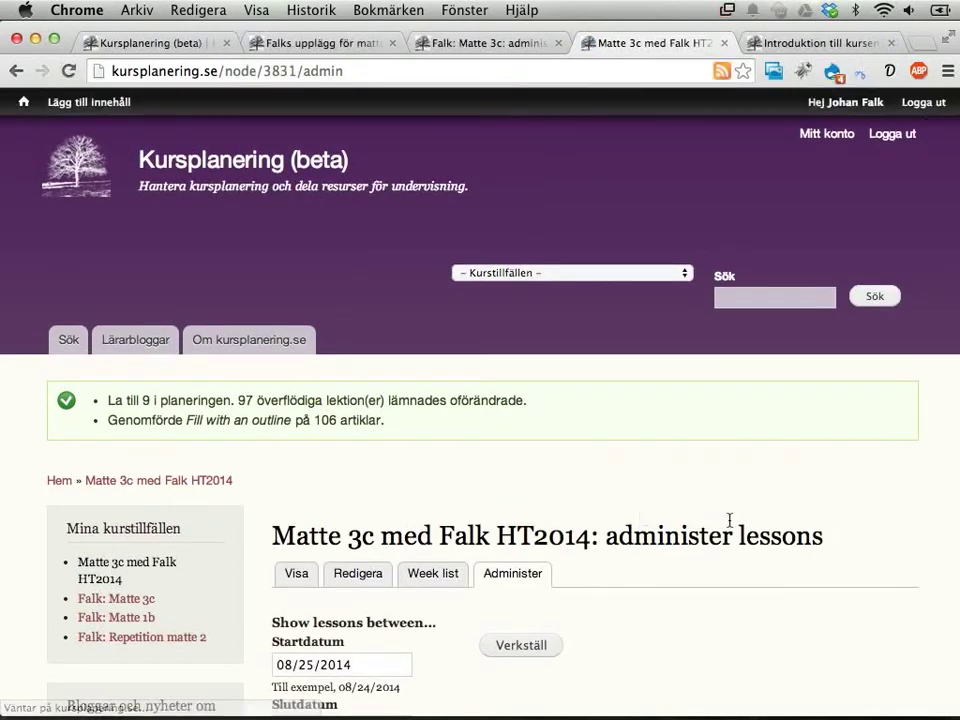
- Examine how the outline's sections were distributed over the lessons and which lessons are still empty
scroll(729, 522, down, 4)
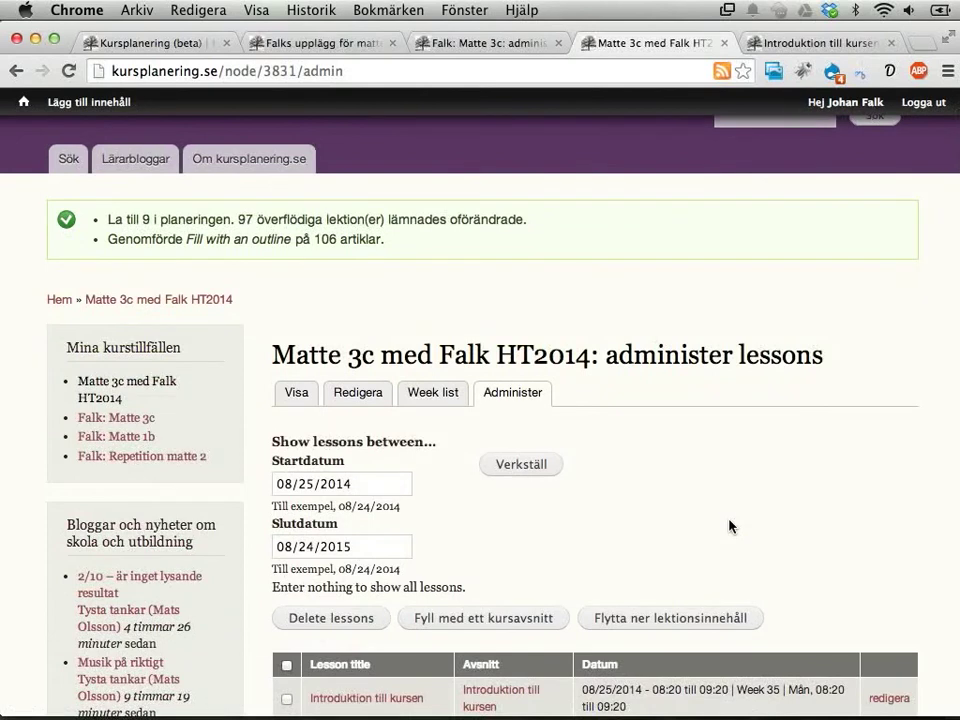
scroll(729, 526, down, 2)
scroll(731, 527, down, 9)
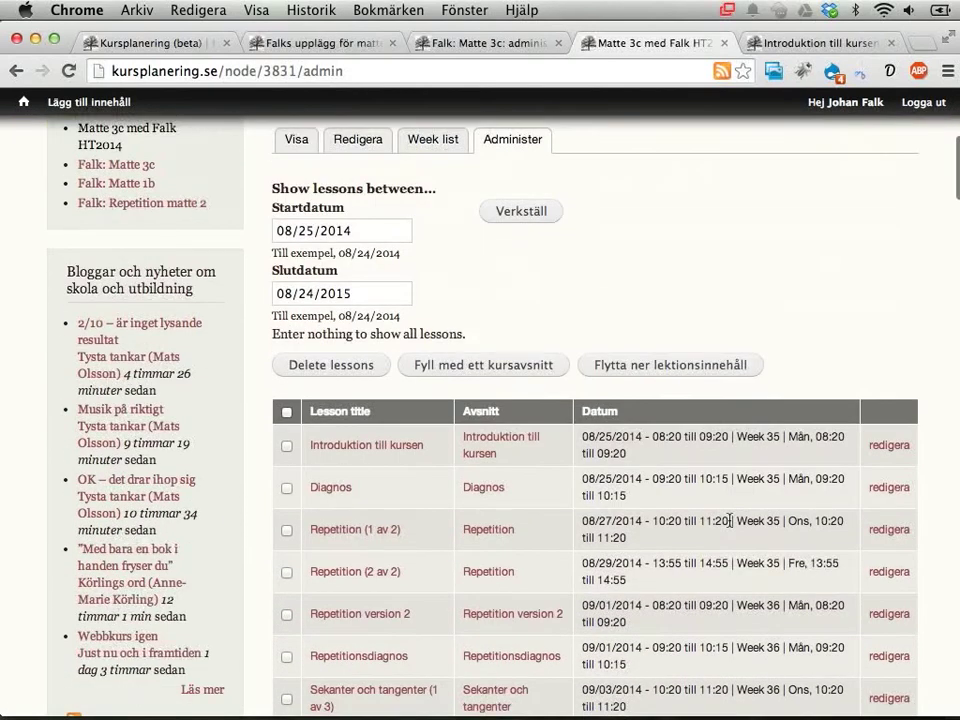
scroll(729, 525, up, 1)
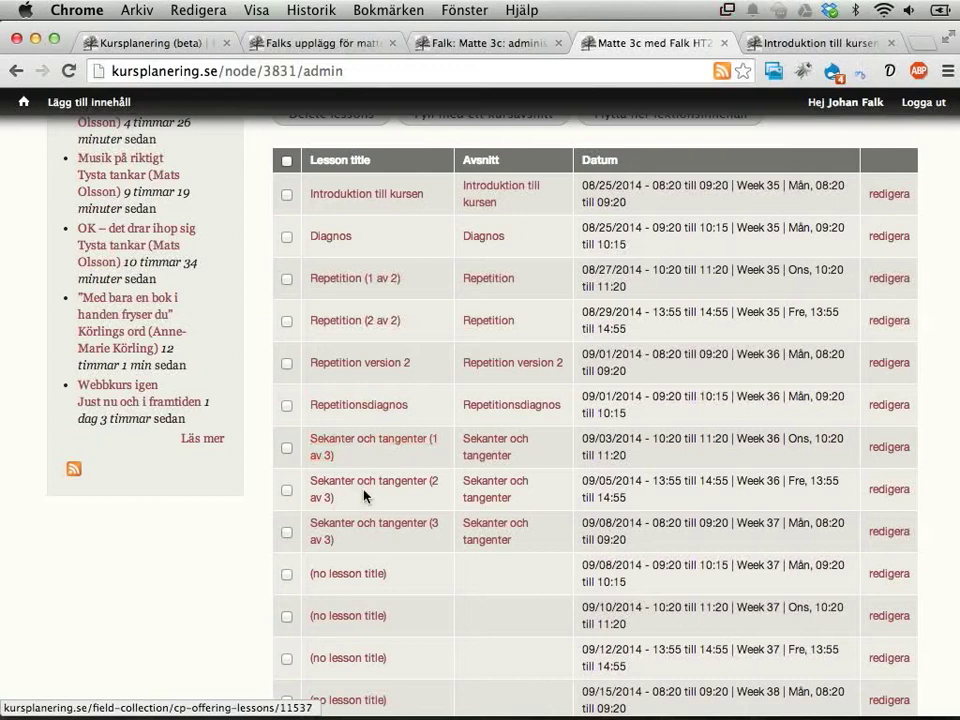
scroll(533, 609, down, 3)
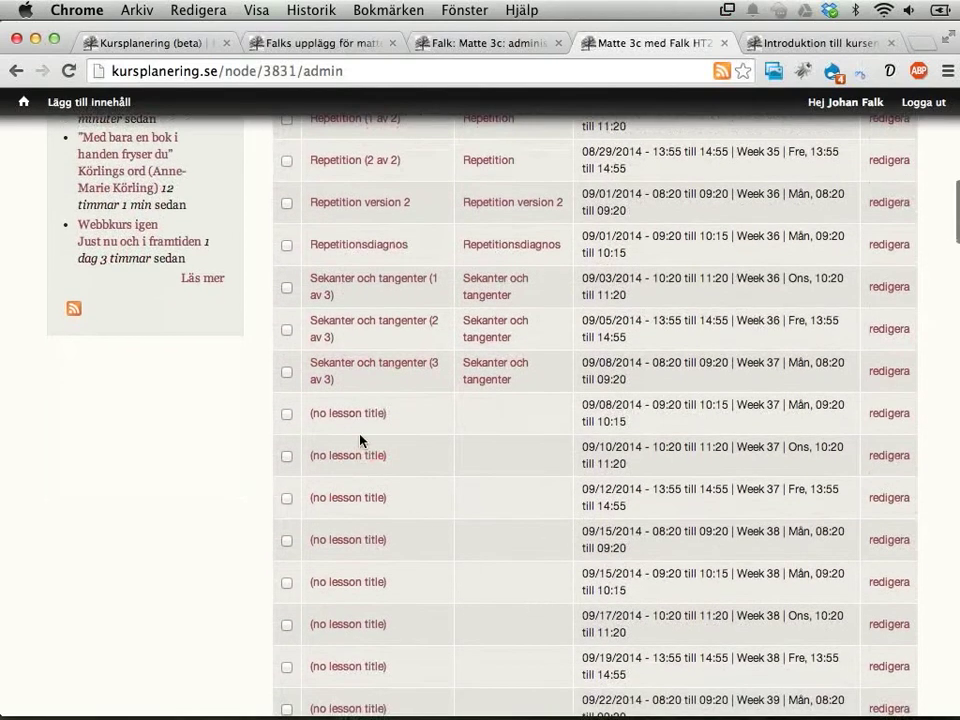
scroll(531, 546, up, 2)
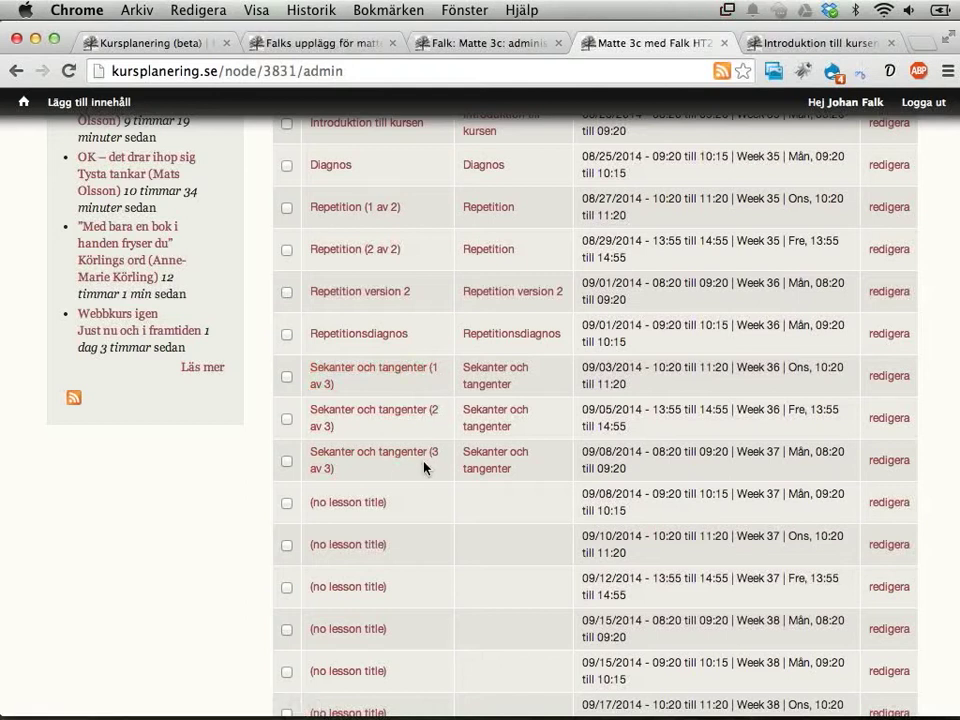
- Open the calendar view of the Matte 3c HT2014 course occasion
scroll(424, 467, up, 3)
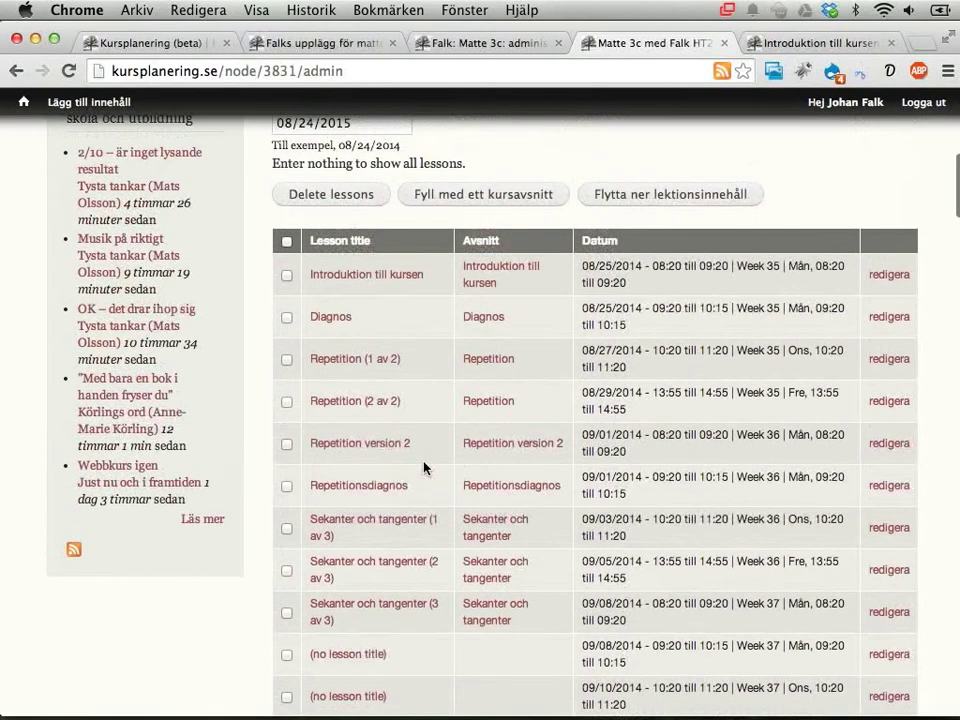
scroll(424, 467, up, 9)
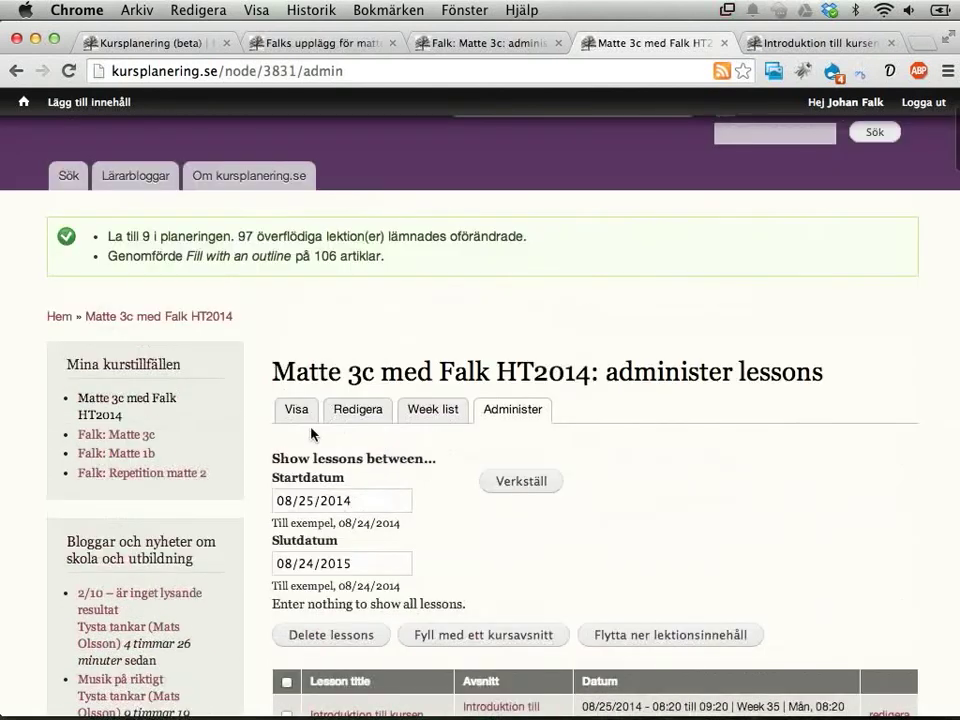
click(294, 418)
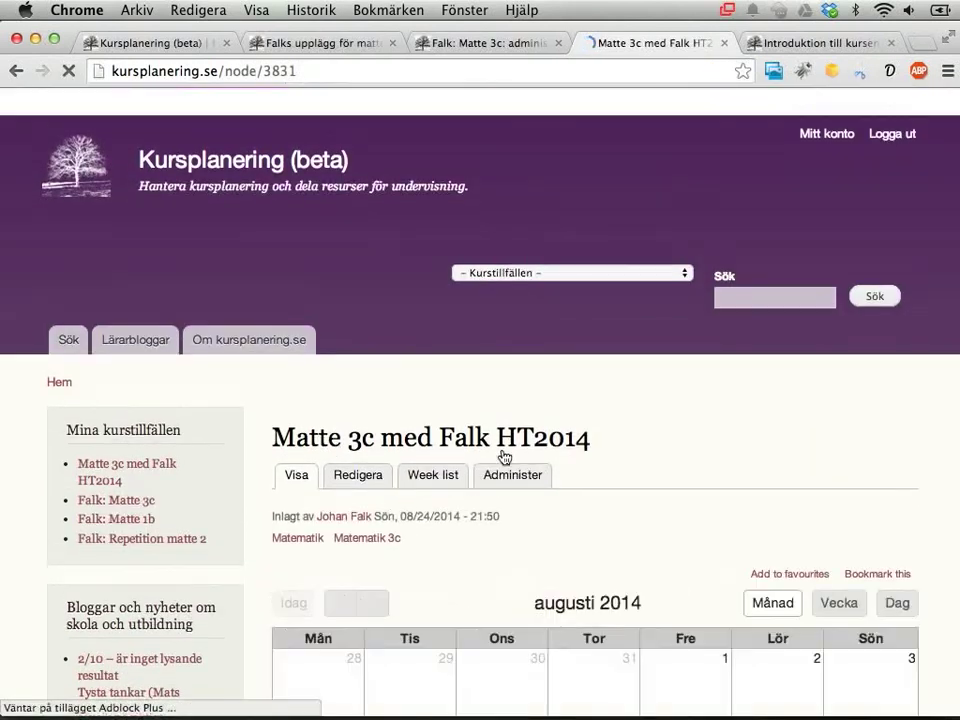
- Look over the lessons placed in the August 2014 calendar of the Matte 3c HT2014 course occasion
scroll(505, 463, down, 10)
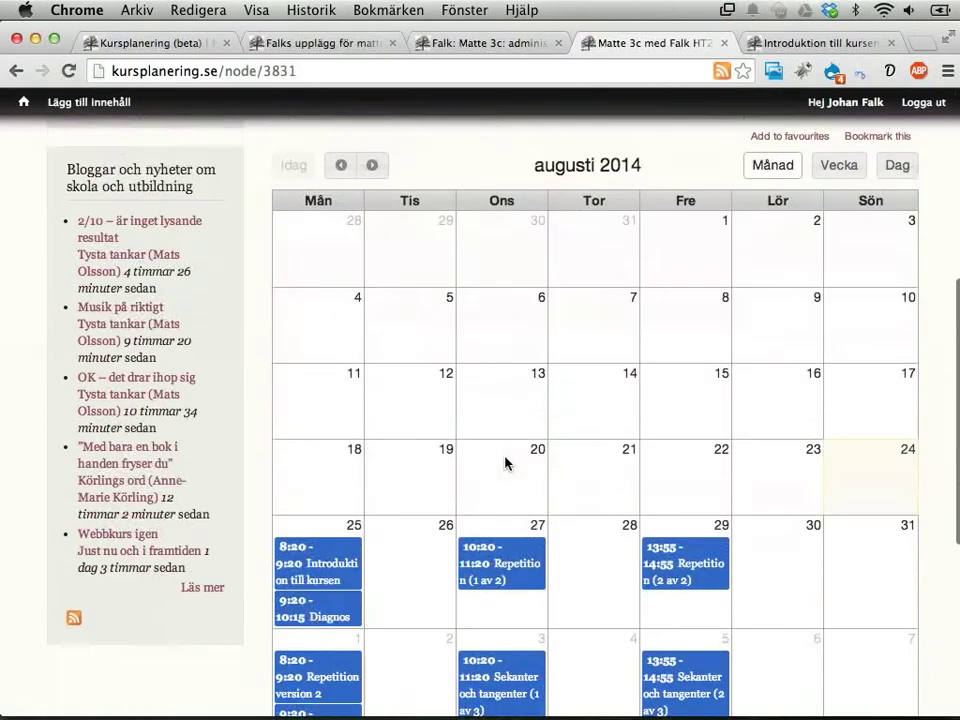
scroll(505, 463, down, 3)
scroll(505, 463, up, 13)
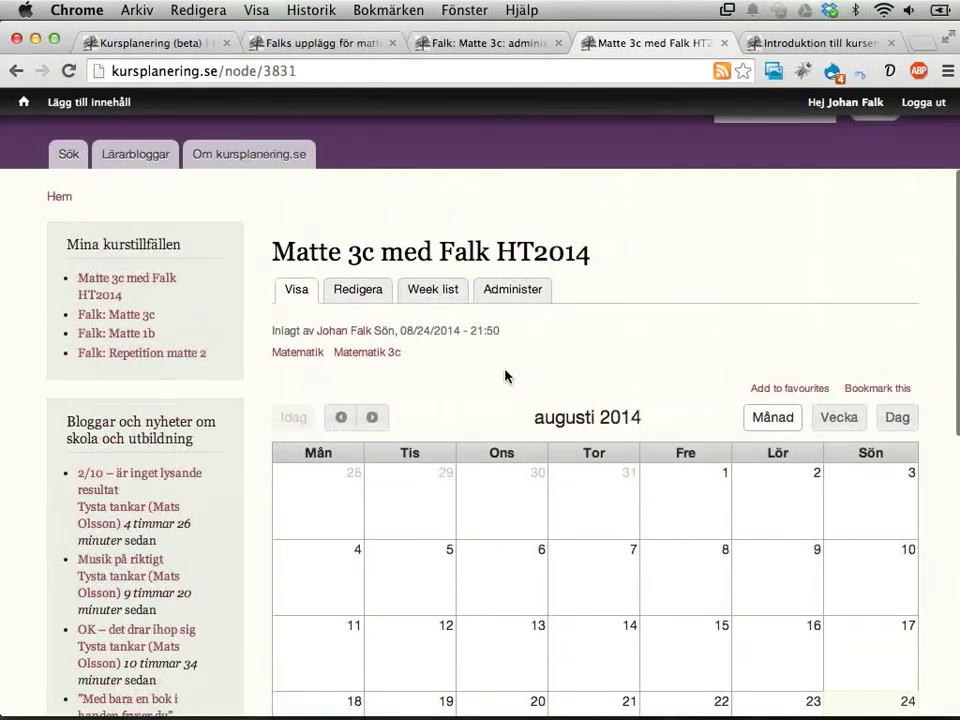
- Open the course occasion's lesson administration in a new tab and examine which section each lesson covers
click(507, 290)
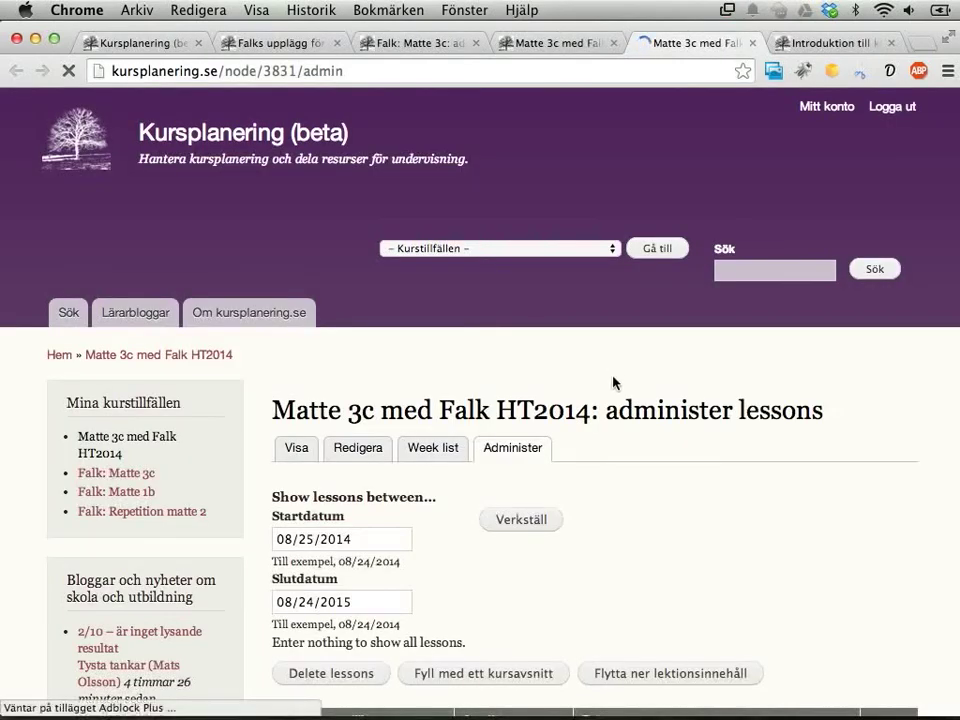
scroll(614, 382, down, 3)
scroll(614, 382, down, 6)
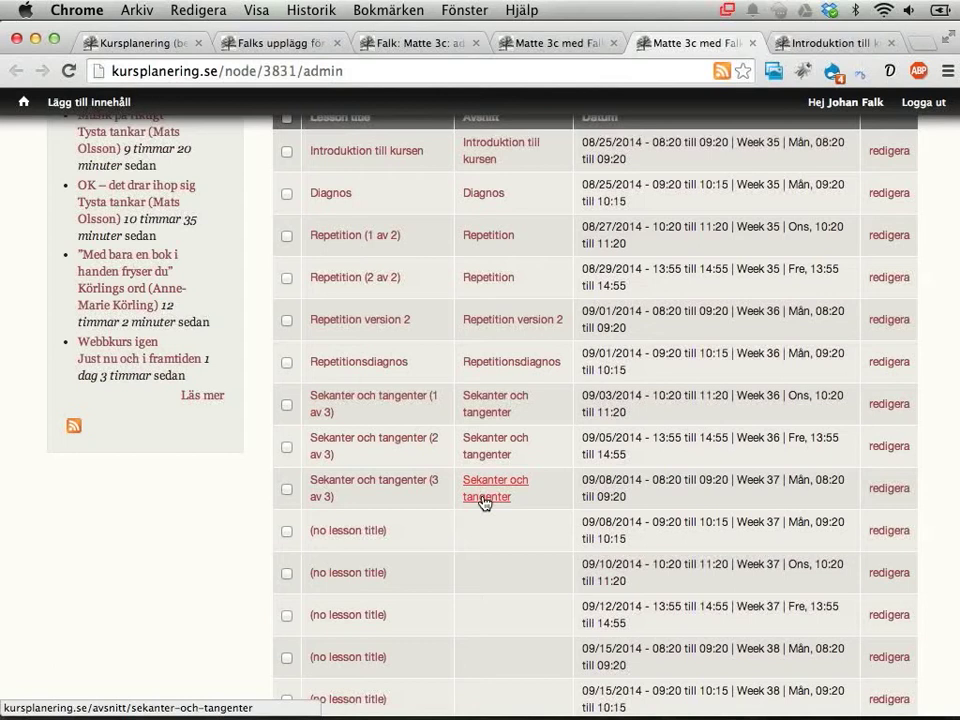
- Create and save a new course section titled "Extralektion om sekanter"
mouse_move(72, 103)
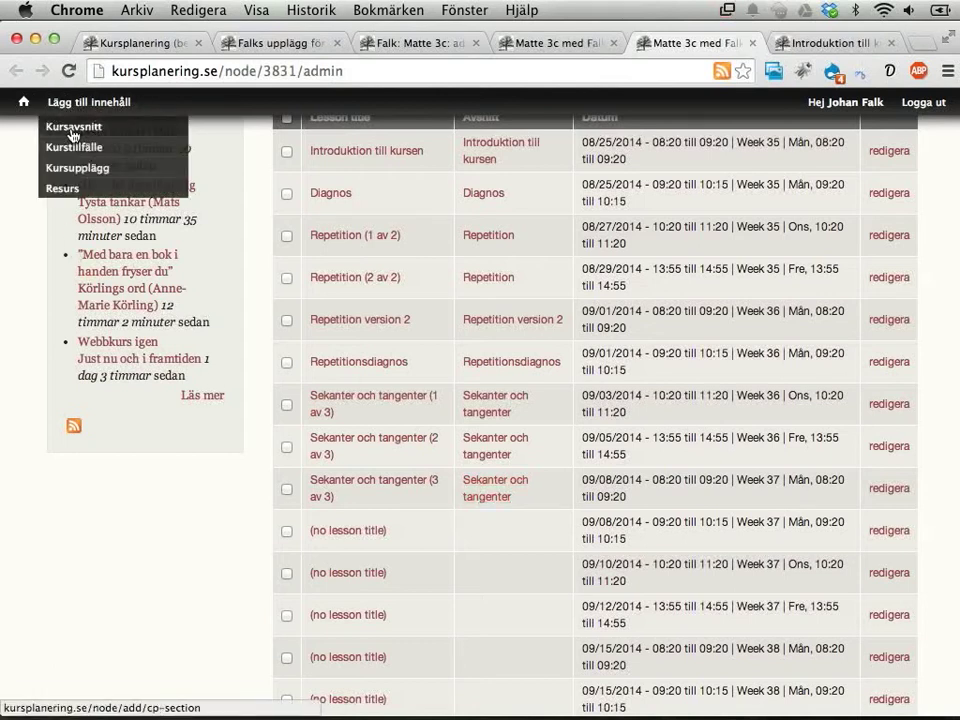
click(73, 135)
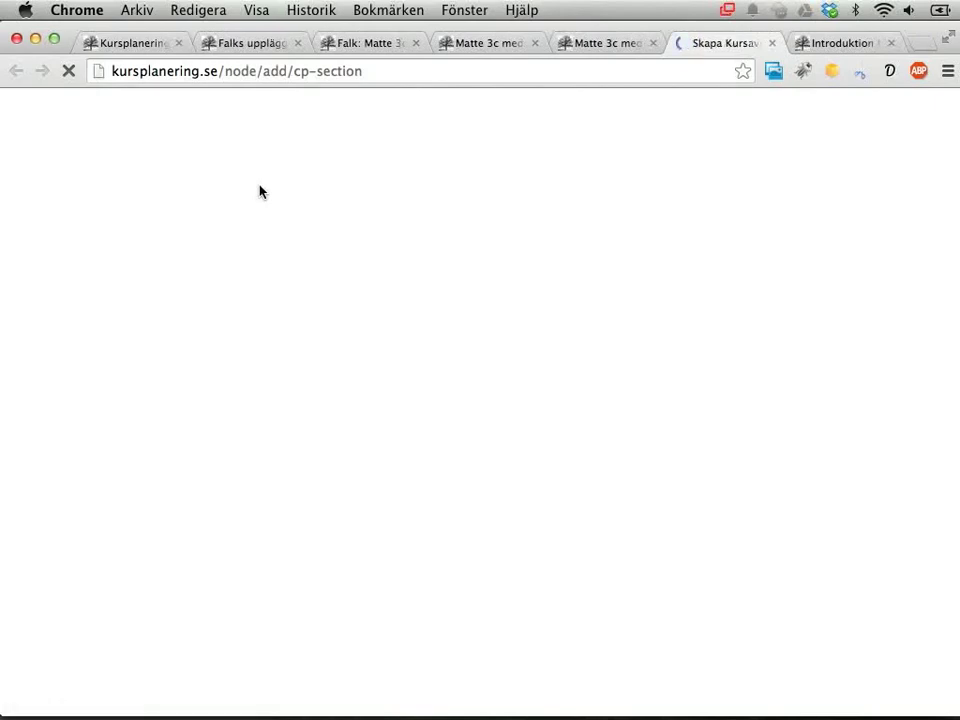
click(209, 241)
text(E)
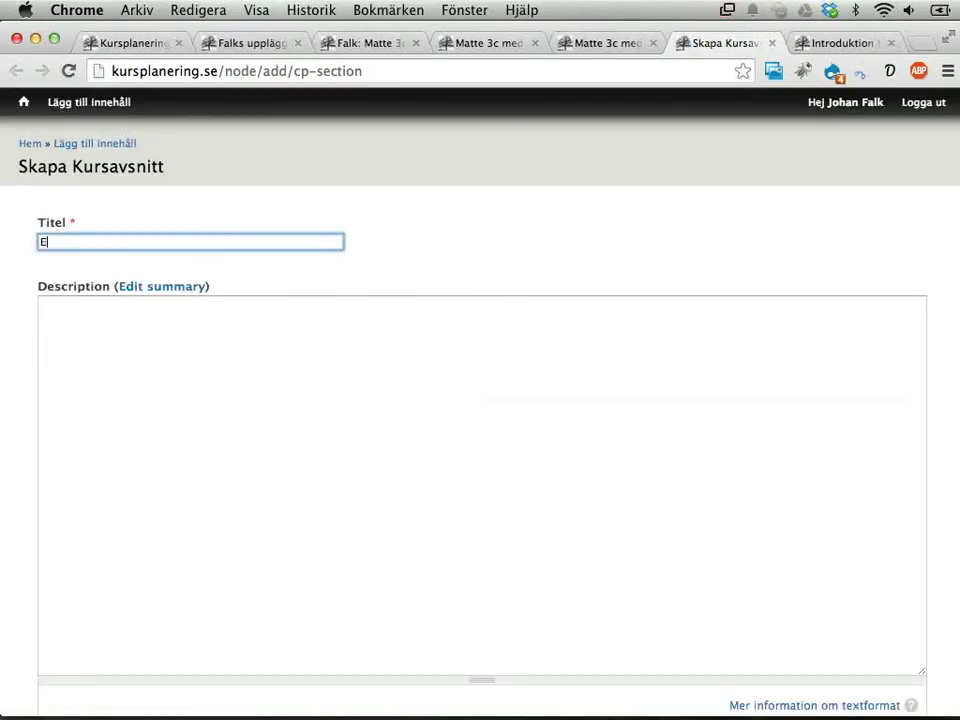
text(xtralektion om sekanter)
scroll(303, 285, down, 10)
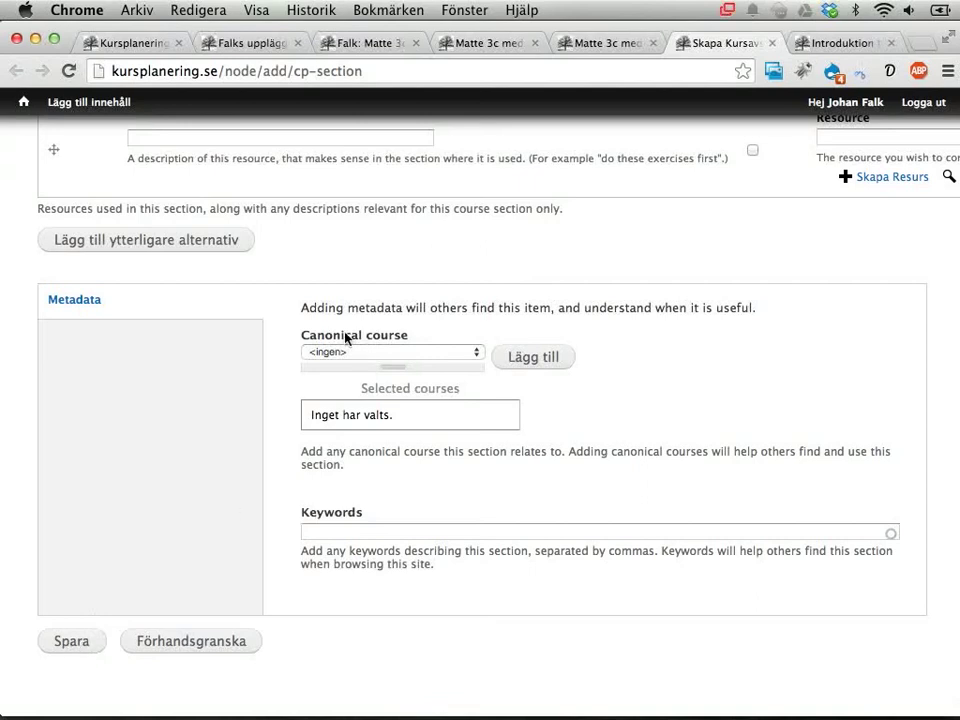
click(84, 646)
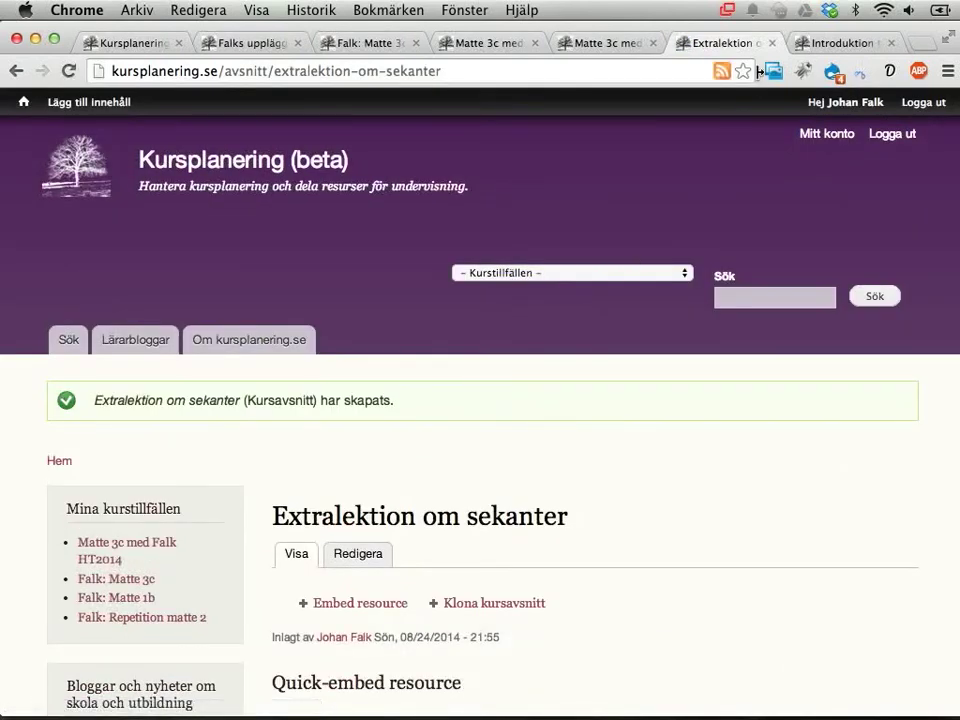
- Replace the section of the lesson "Sekanter och tangenter (3 av 3)" with "Extralektion om sekanter" and save the lesson
click(593, 43)
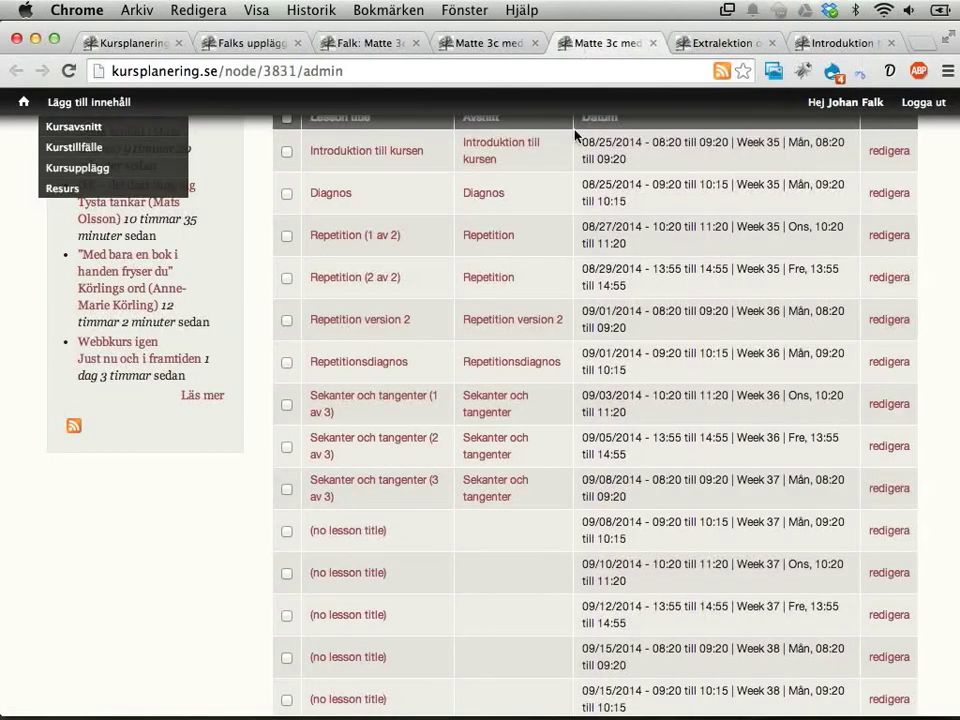
click(888, 490)
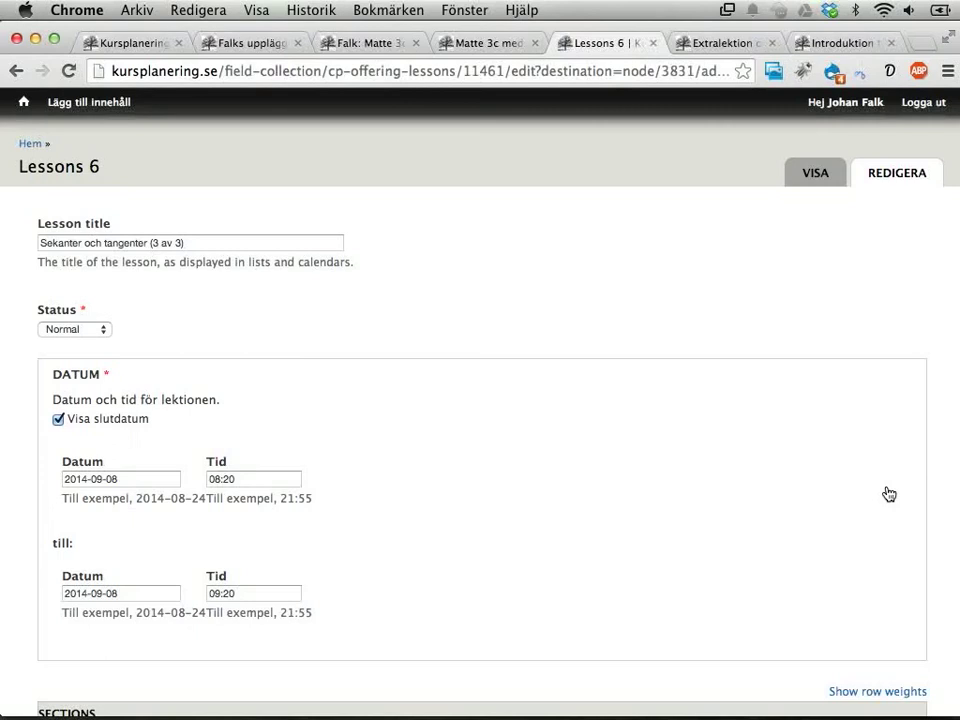
scroll(610, 470, down, 2)
scroll(610, 470, down, 5)
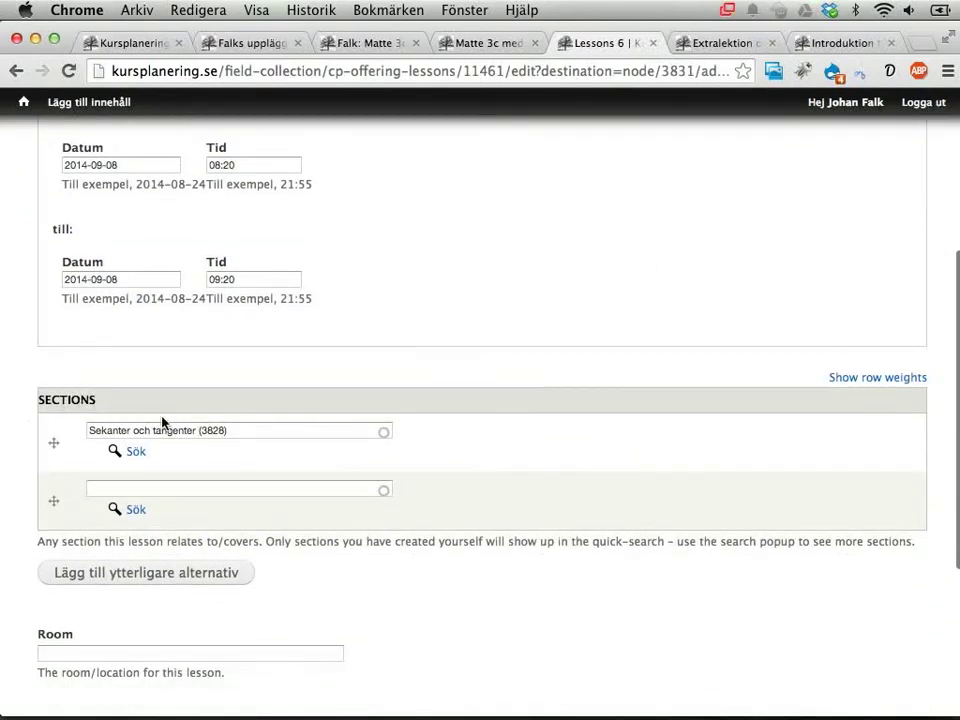
triple_click(246, 432)
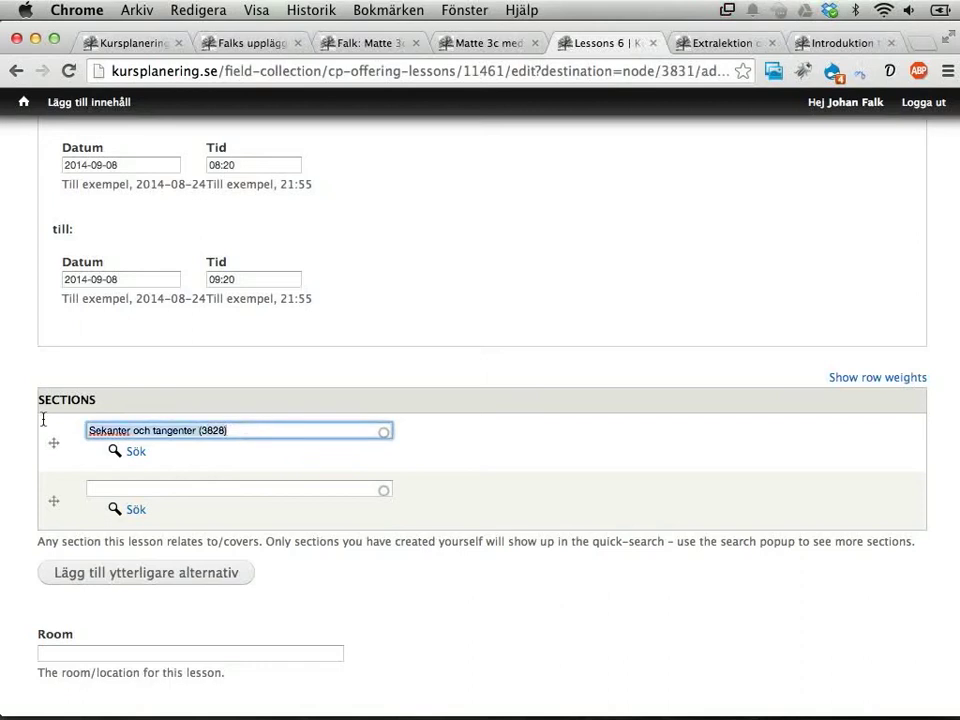
key(BackSpace)
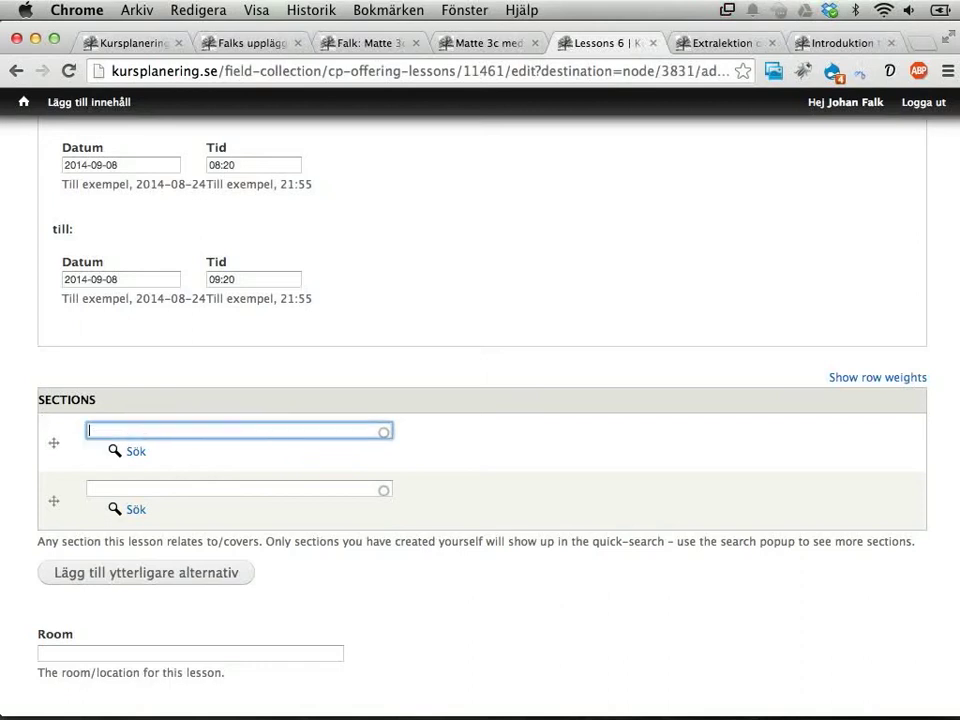
text(extra)
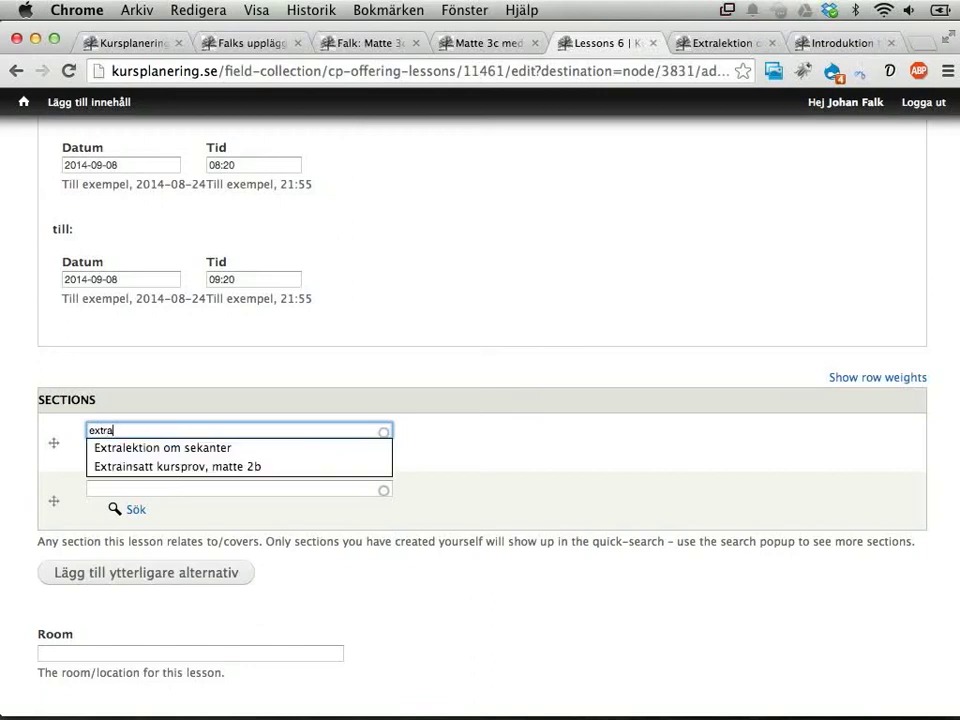
click(154, 448)
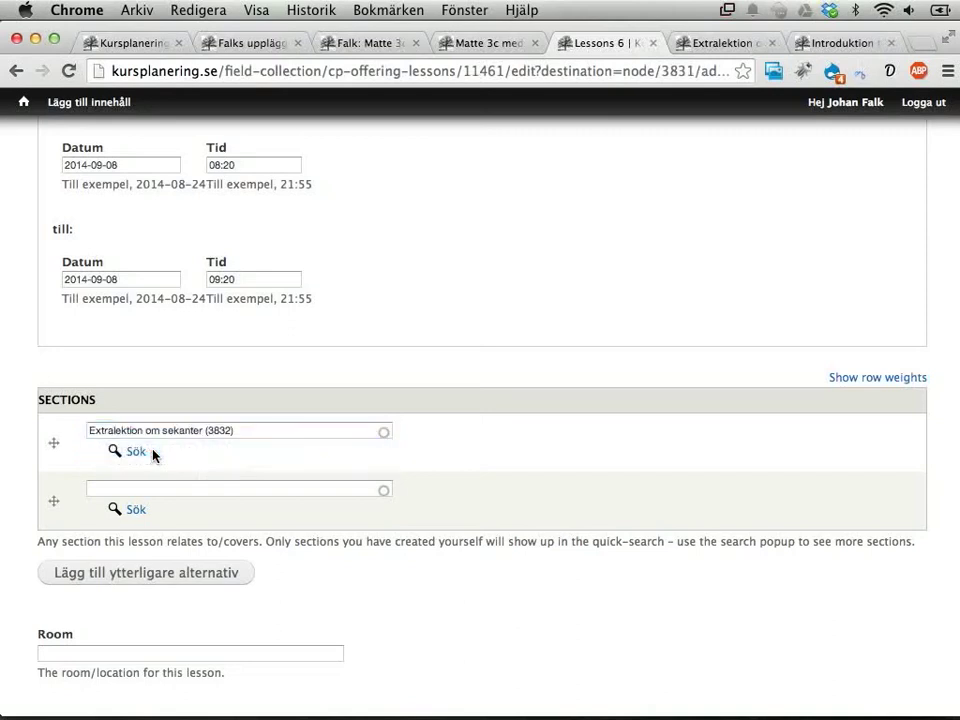
scroll(110, 594, down, 1)
scroll(110, 592, down, 1)
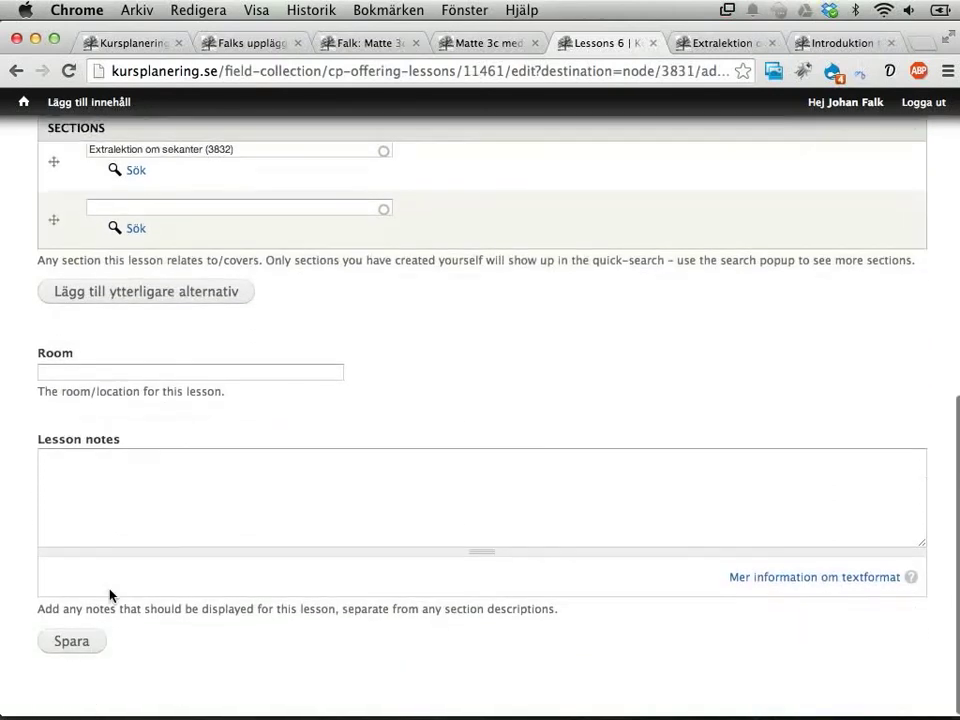
click(71, 641)
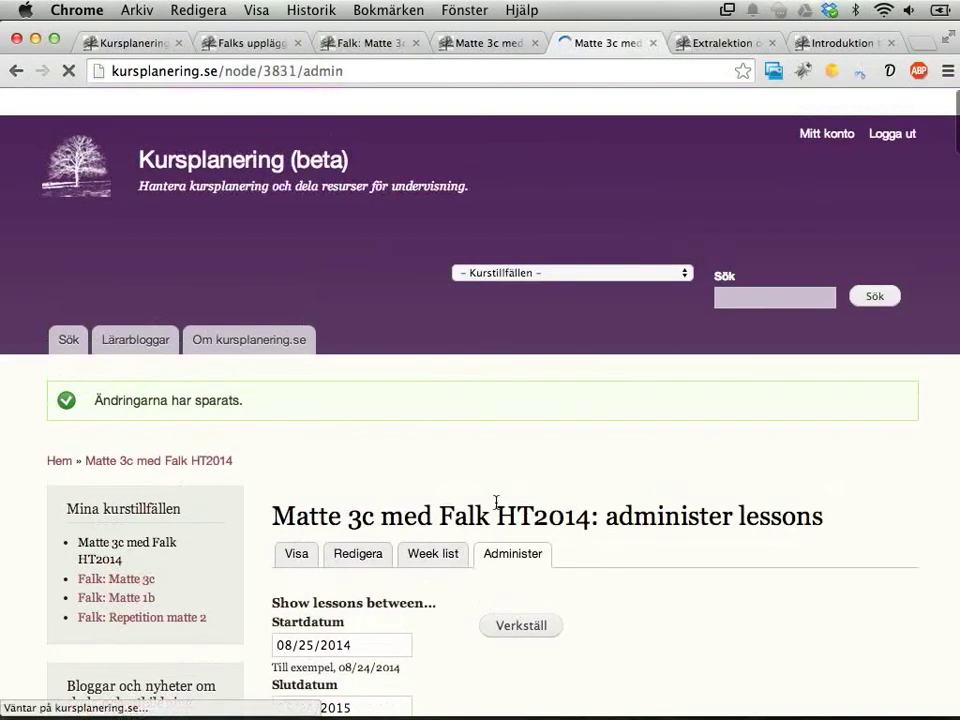
- Check the section assigned to the 09/08/2014 08:20 lesson in the lesson list
scroll(497, 505, down, 10)
scroll(497, 509, down, 5)
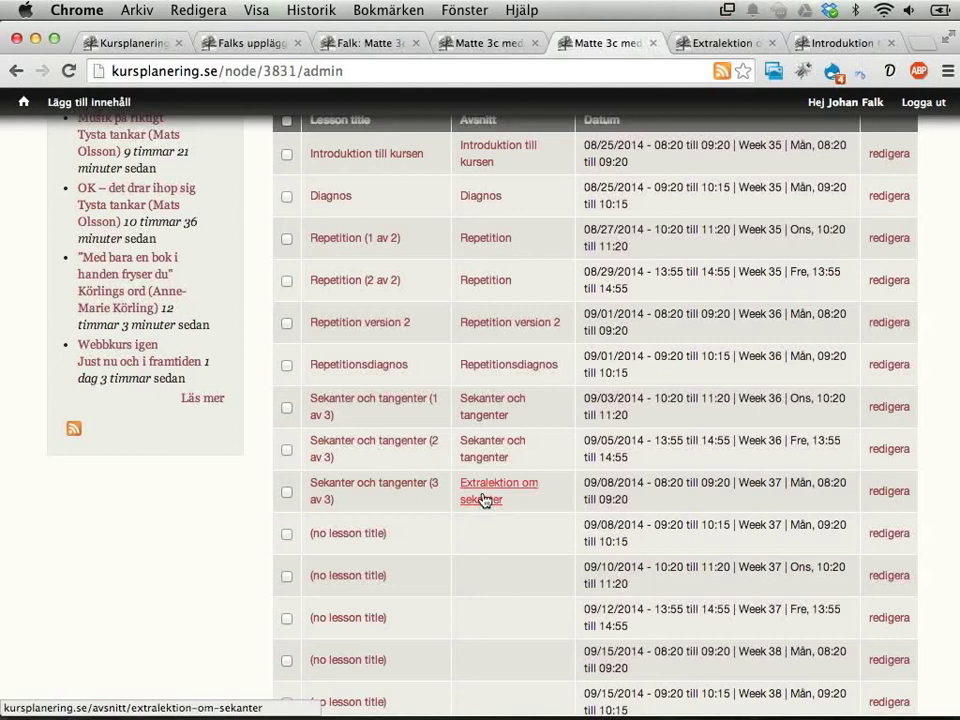
scroll(483, 500, up, 2)
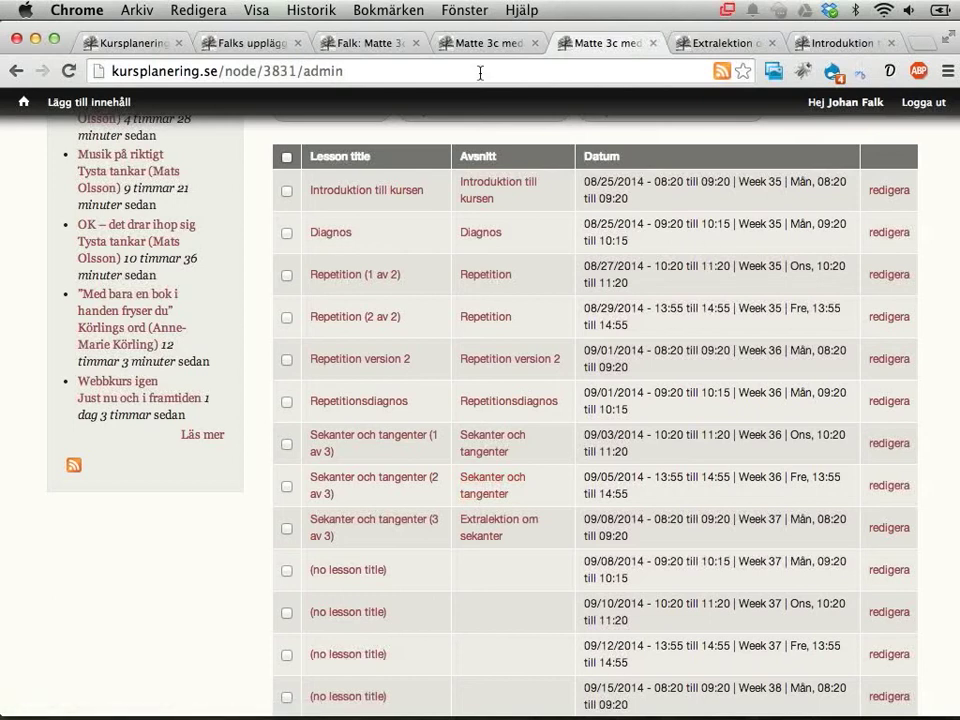
- Open the teacher's own matte 3c course outline for editing
click(255, 43)
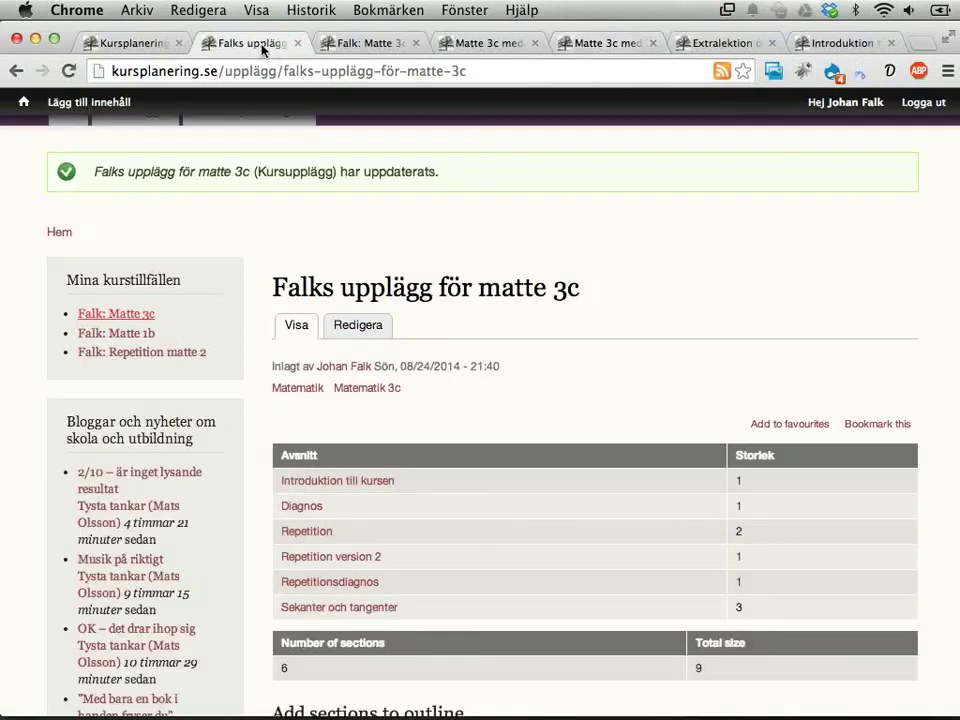
scroll(467, 480, down, 3)
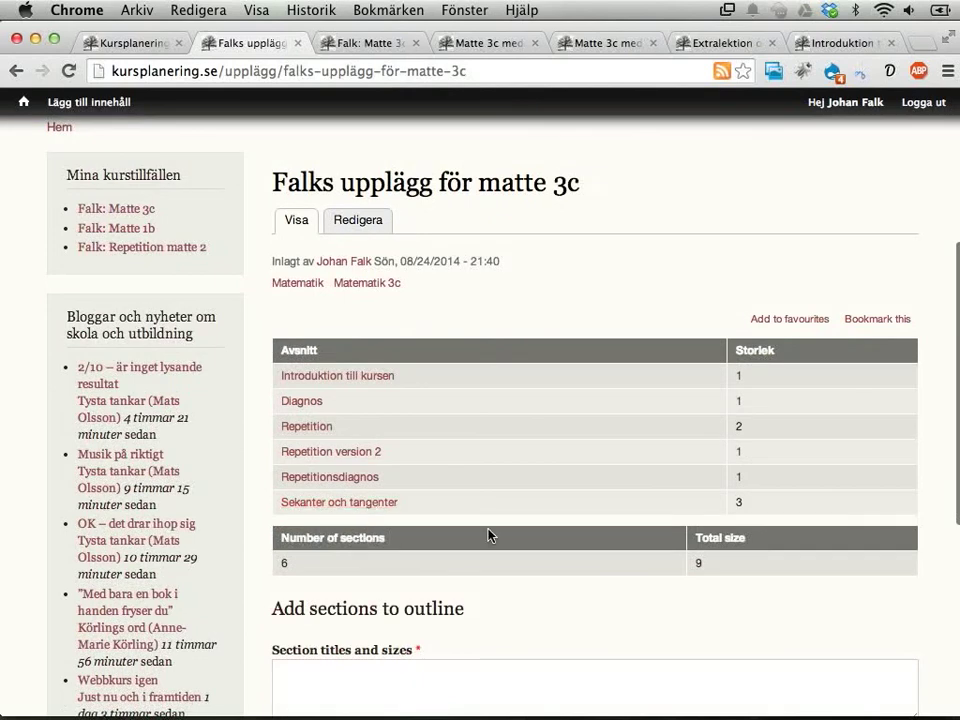
click(722, 42)
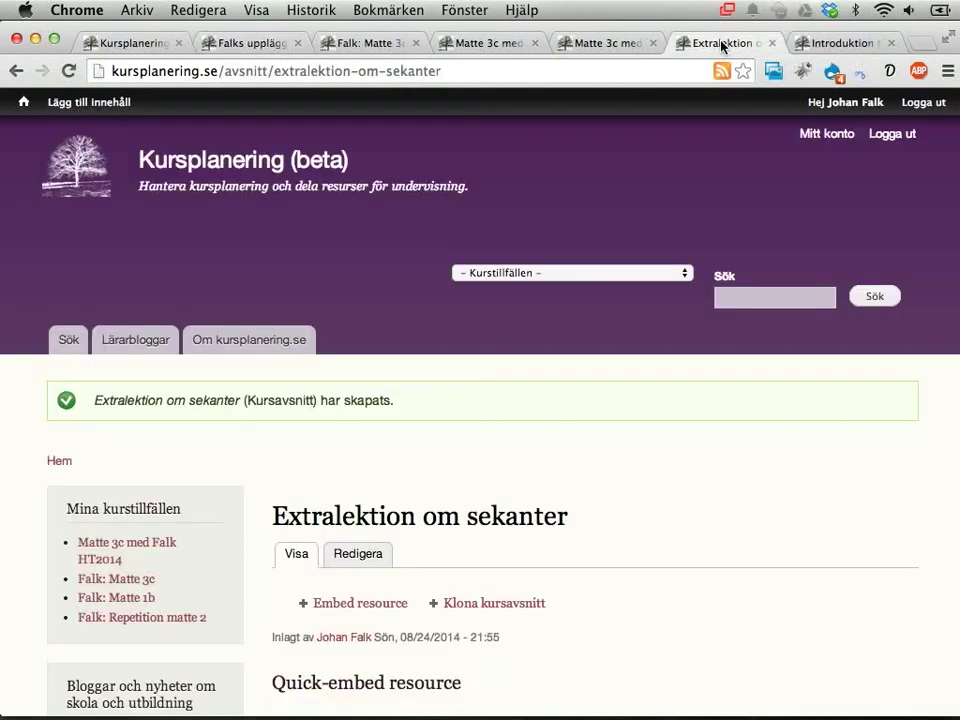
click(229, 43)
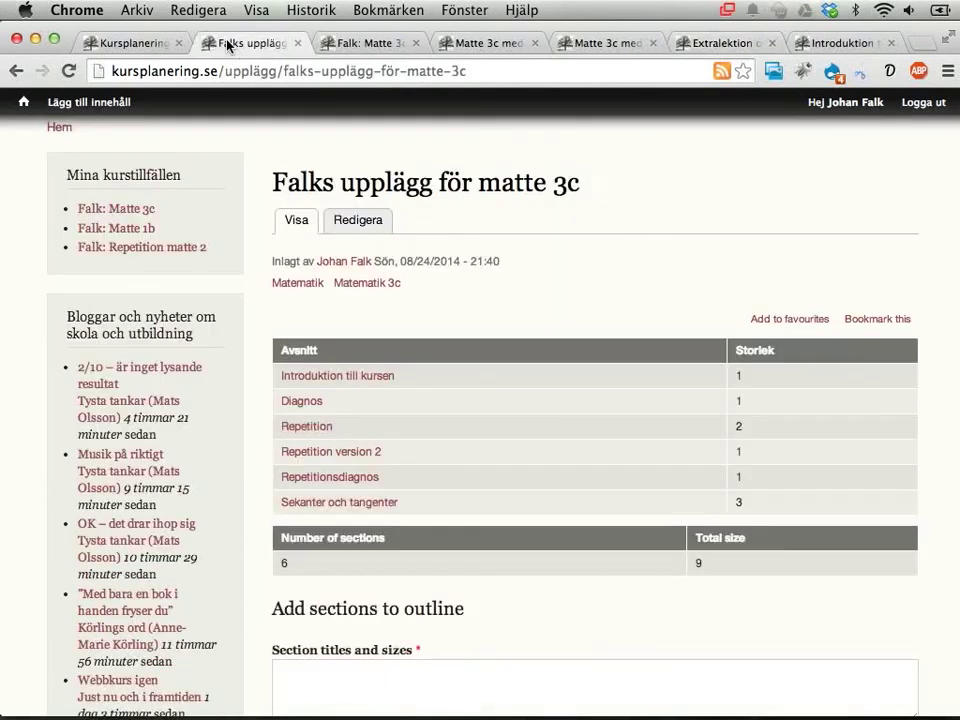
click(358, 222)
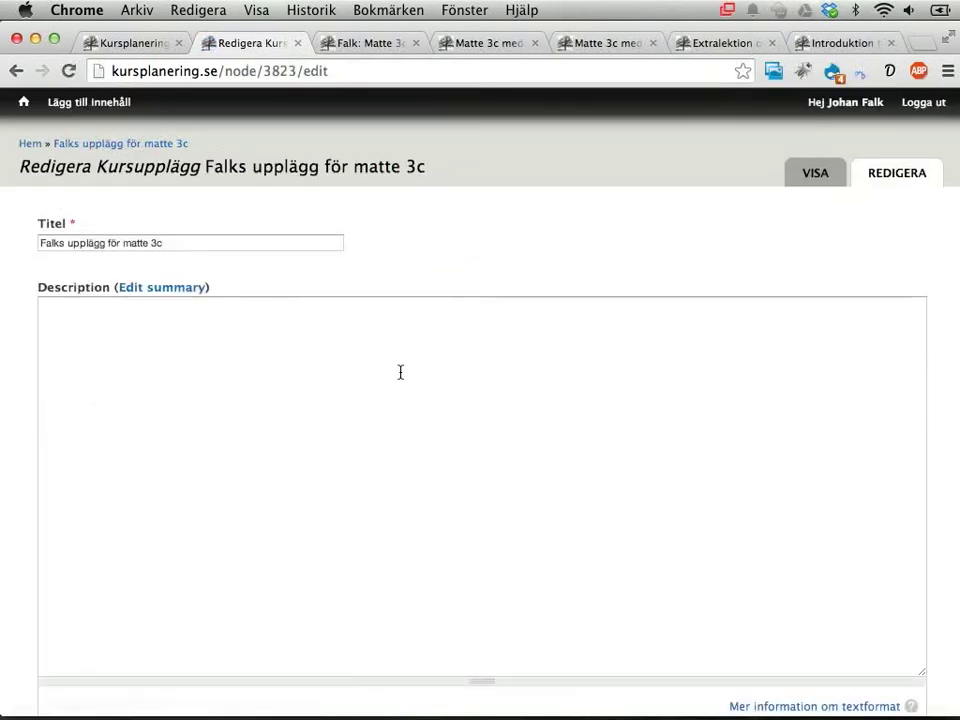
- Add the section "Extralektion om sekanter" with size 1 at the end of the outline
scroll(400, 372, down, 1)
scroll(400, 372, down, 7)
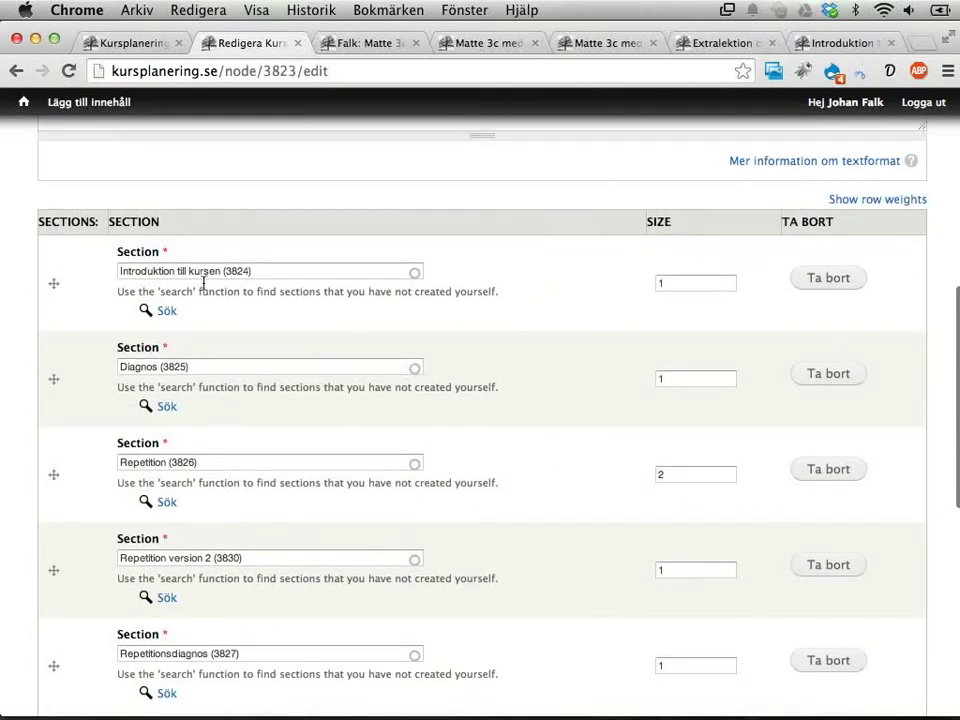
scroll(263, 279, down, 5)
click(218, 501)
text(extra)
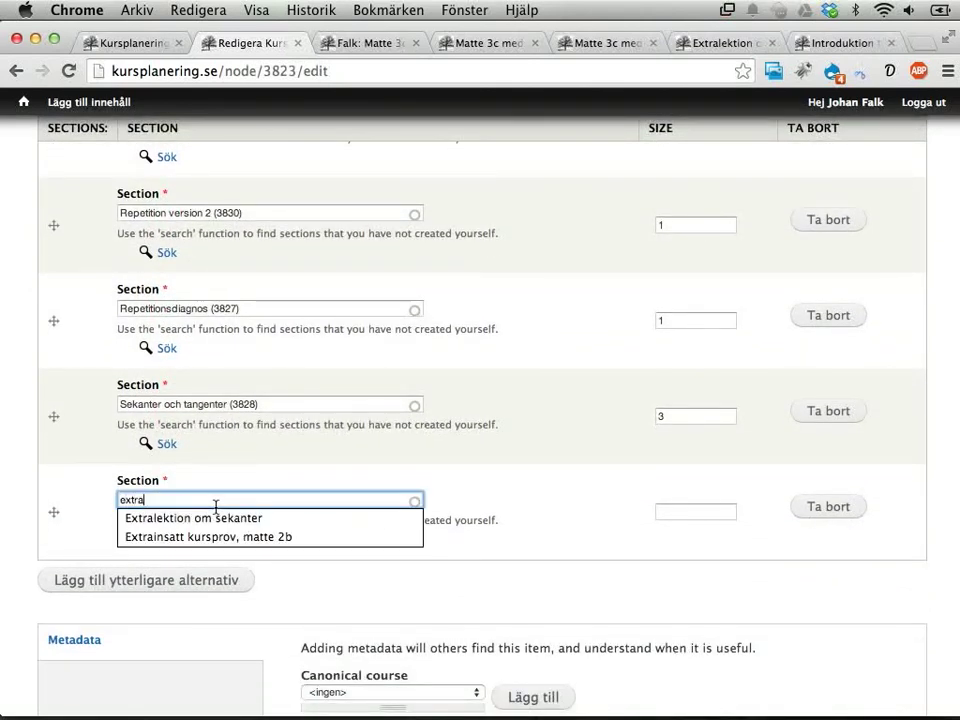
click(210, 520)
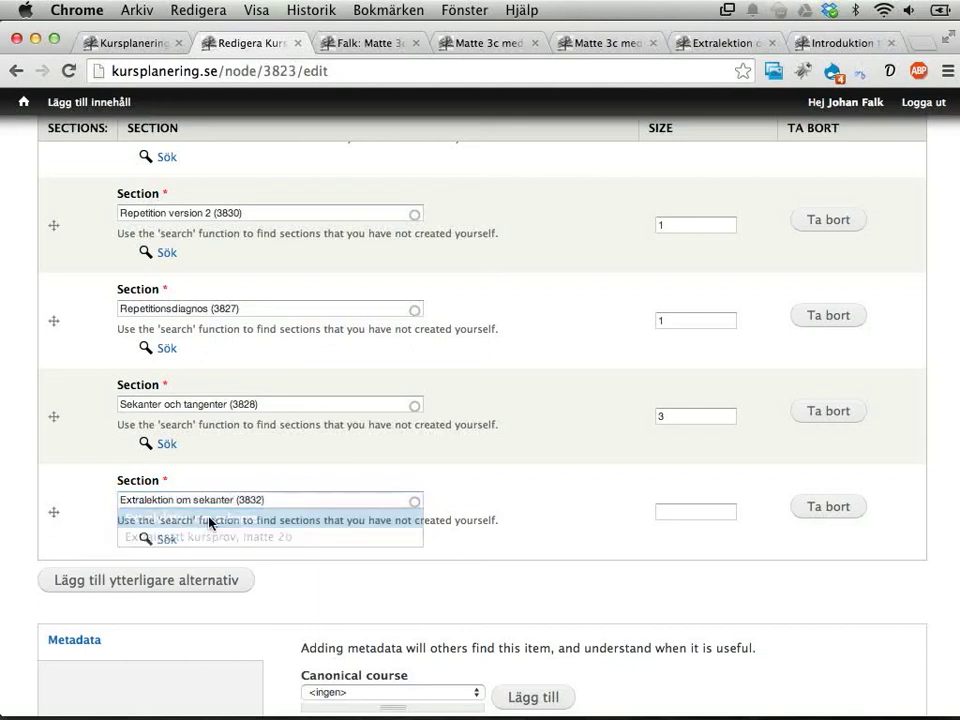
click(686, 507)
text(1)
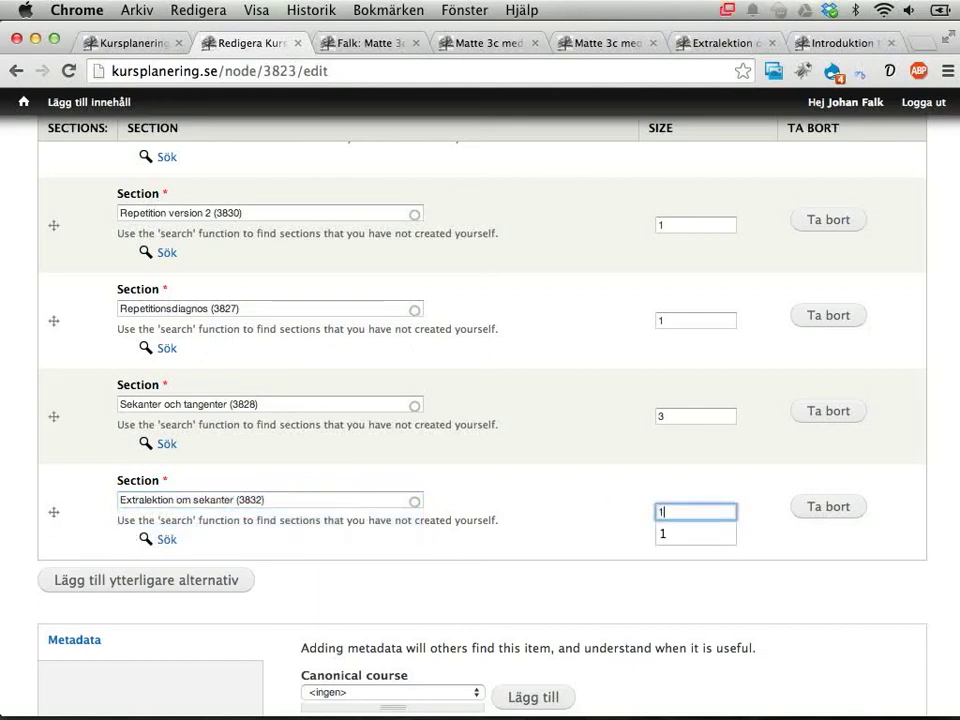
- Set the size of the section "Sekanter och tangenter" to 2 and save the outline
double_click(692, 416)
text(2)
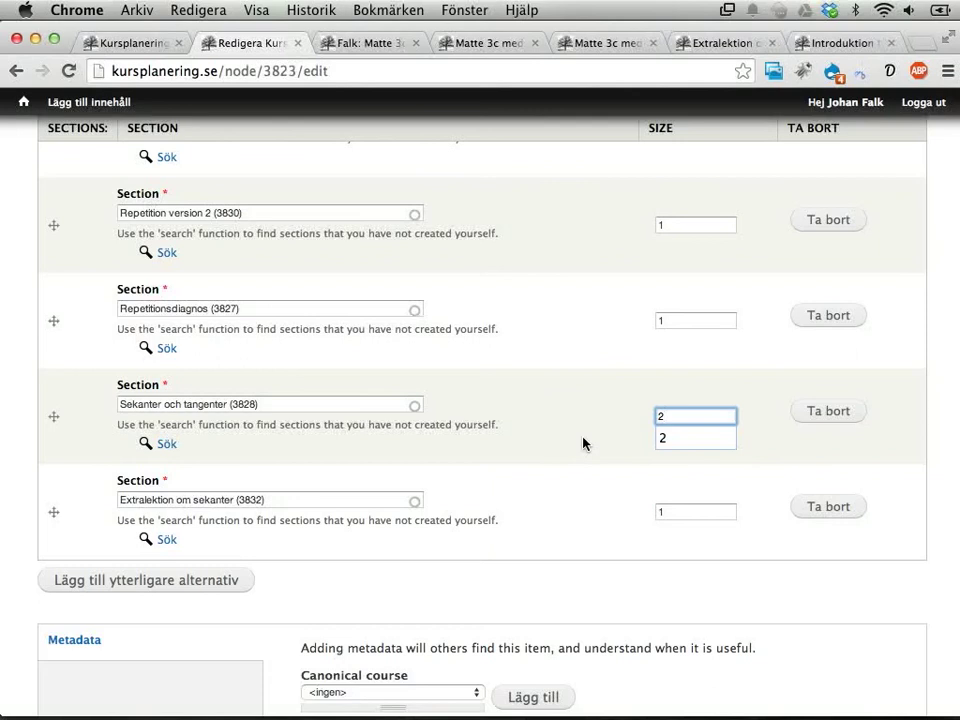
scroll(470, 505, down, 5)
click(103, 641)
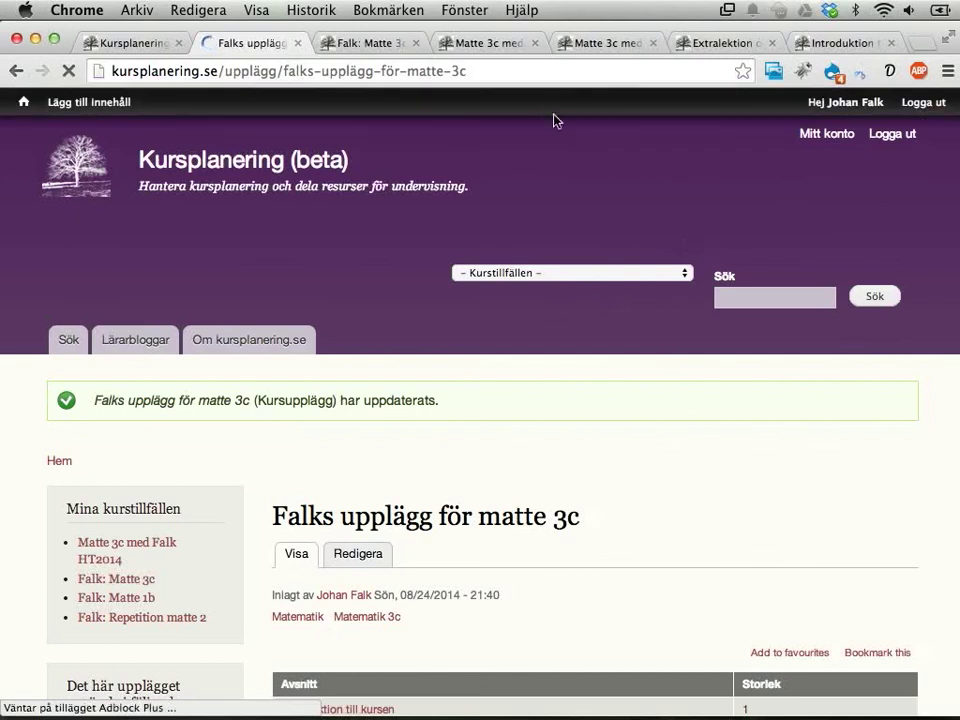
- Close the older Matte 3c course's lesson administration and return to the lesson administration of the HT2014 course occasion
click(354, 43)
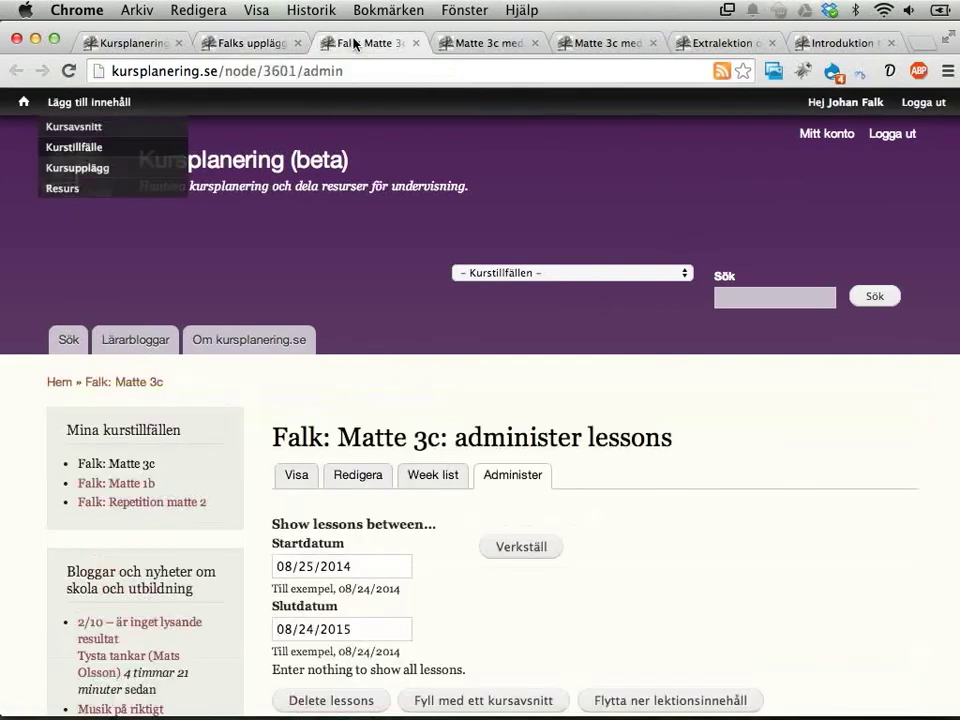
scroll(476, 542, down, 5)
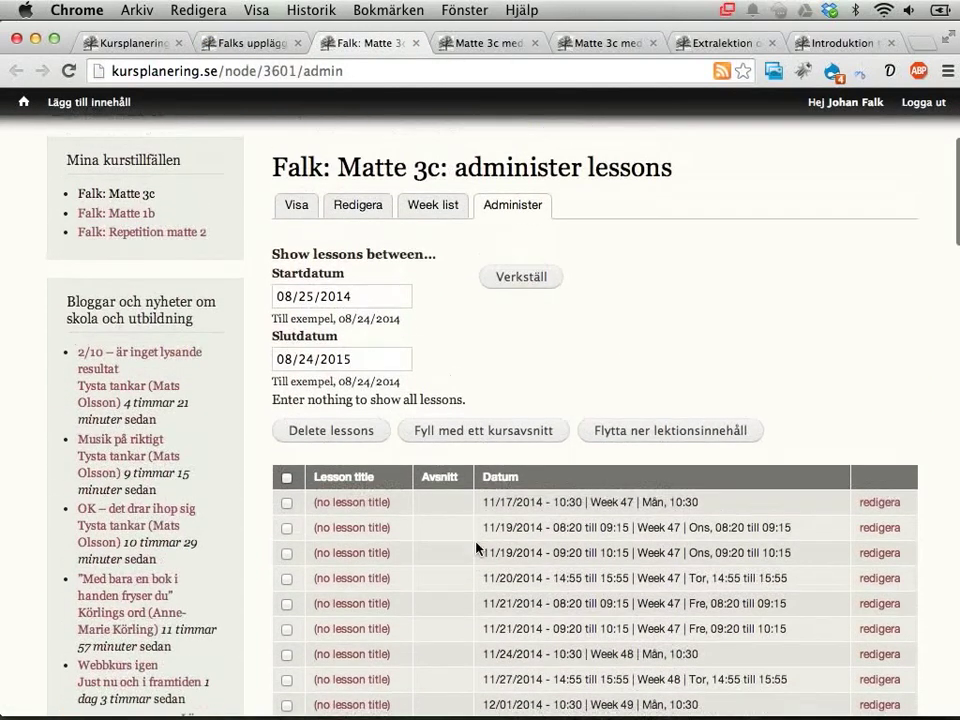
scroll(476, 548, up, 5)
click(416, 43)
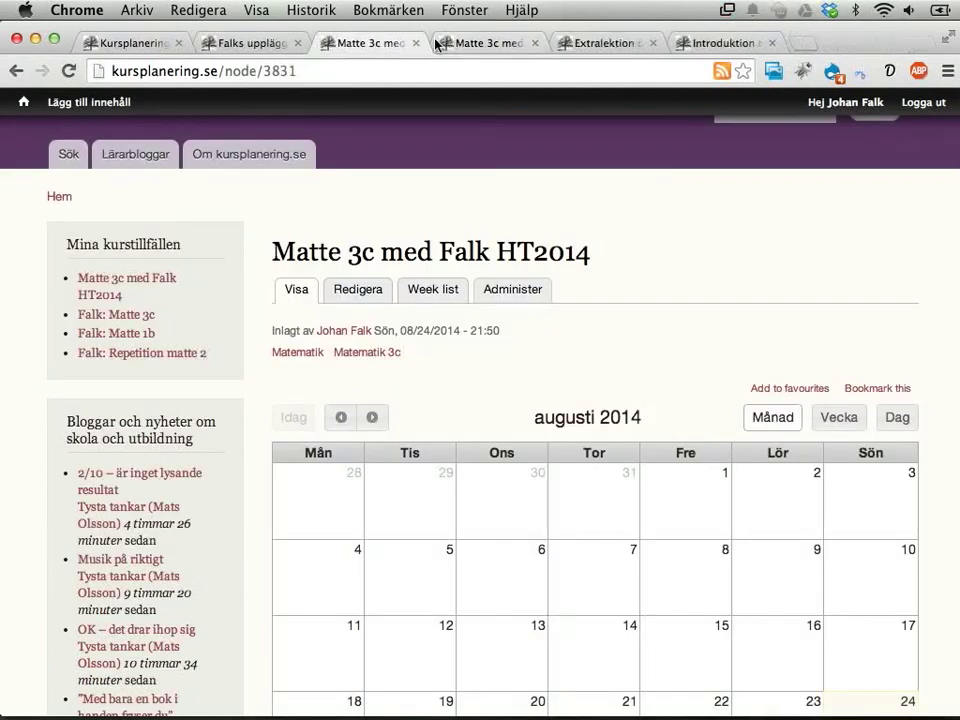
click(545, 43)
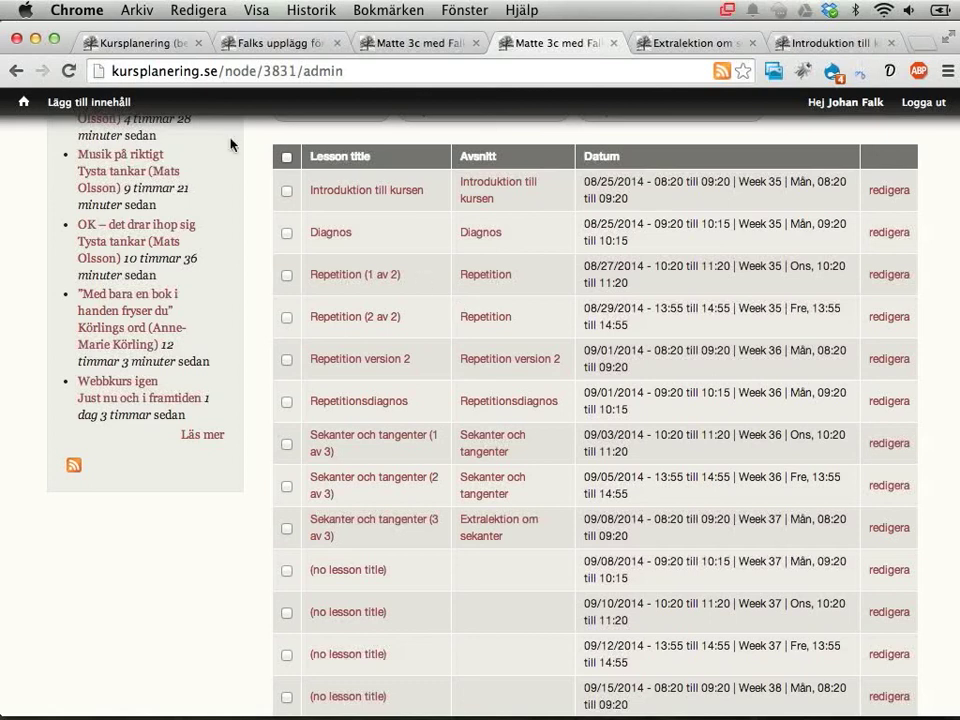
- Start a new course outline from all lessons of the course occasion, with copies made of any course sections not already owned
click(287, 158)
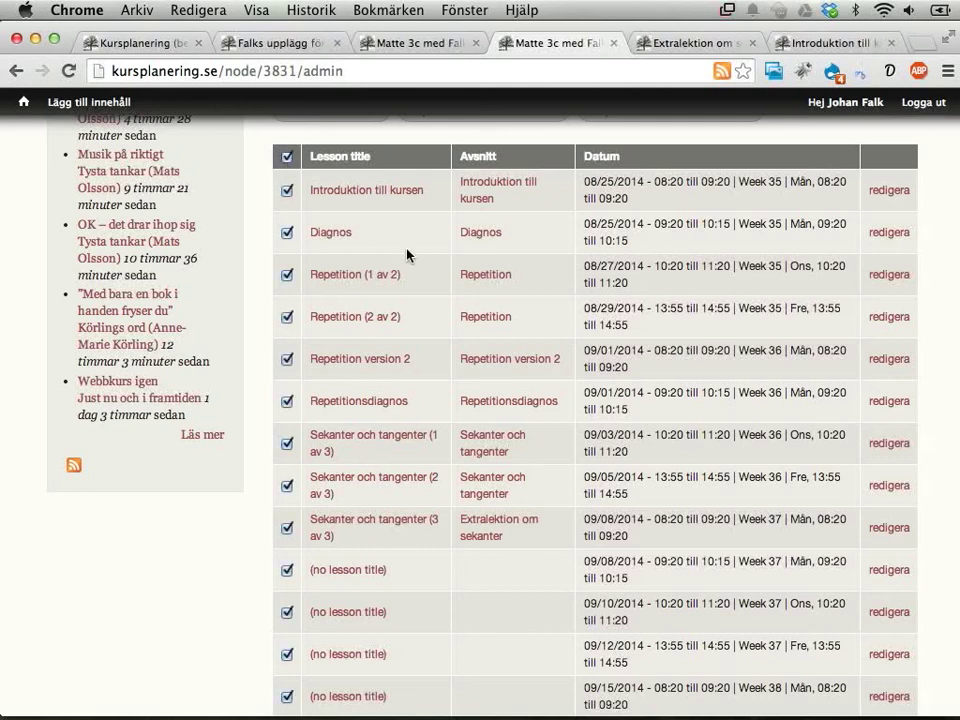
scroll(457, 369, down, 5)
scroll(457, 369, down, 20)
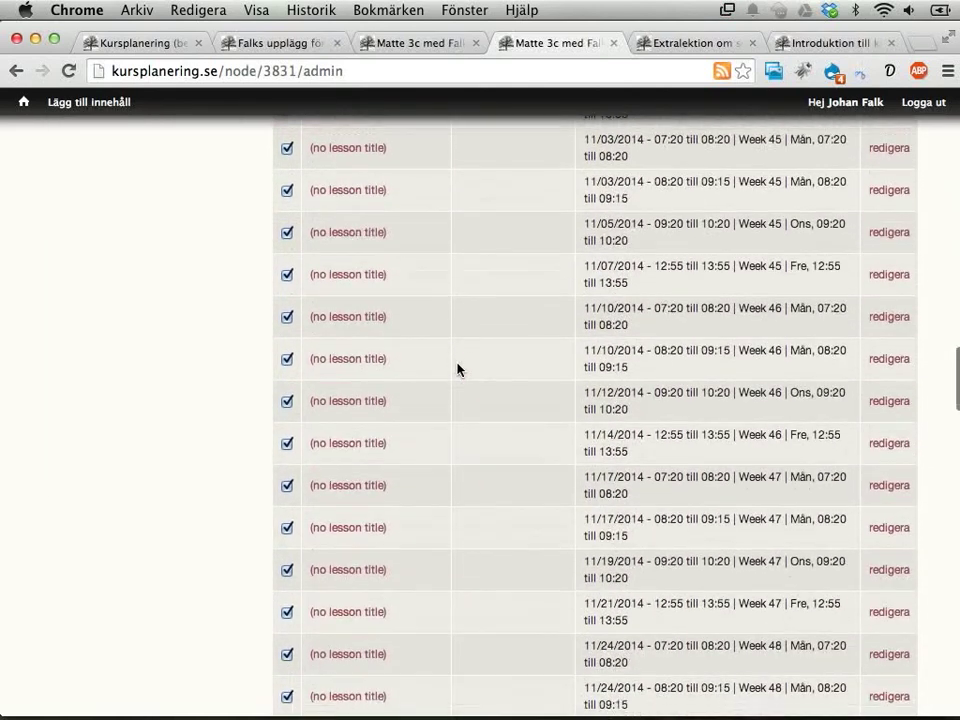
scroll(457, 369, down, 15)
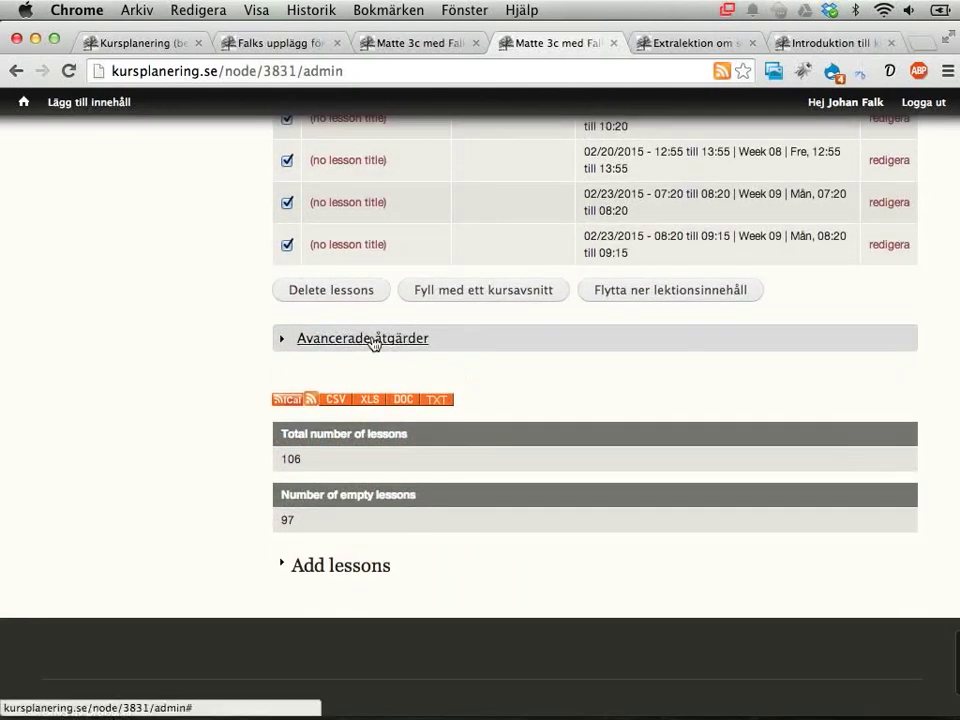
click(370, 339)
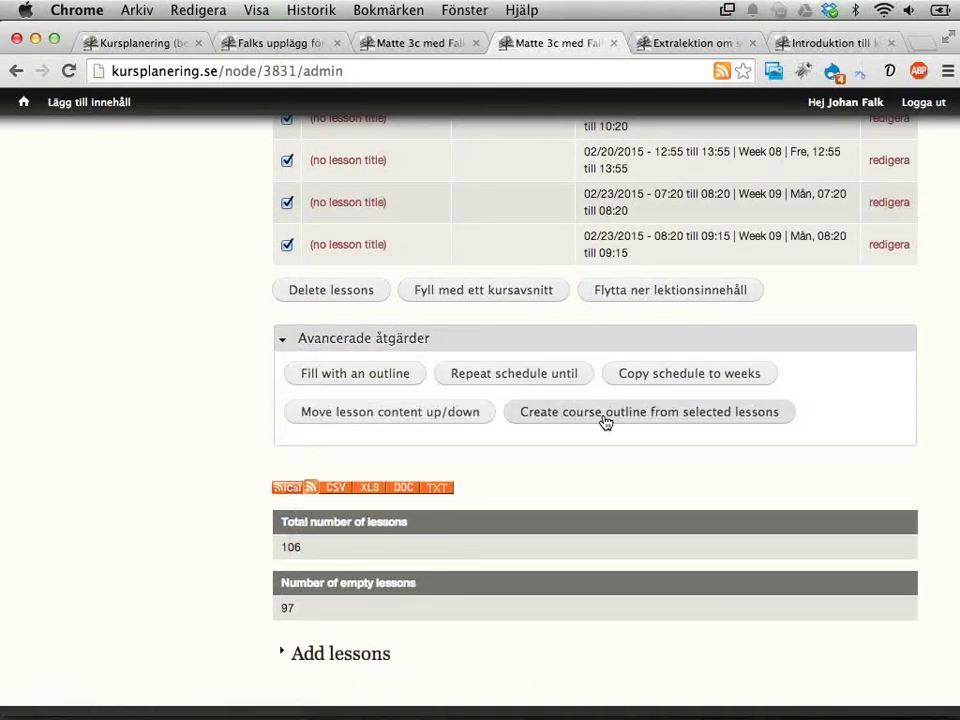
click(694, 419)
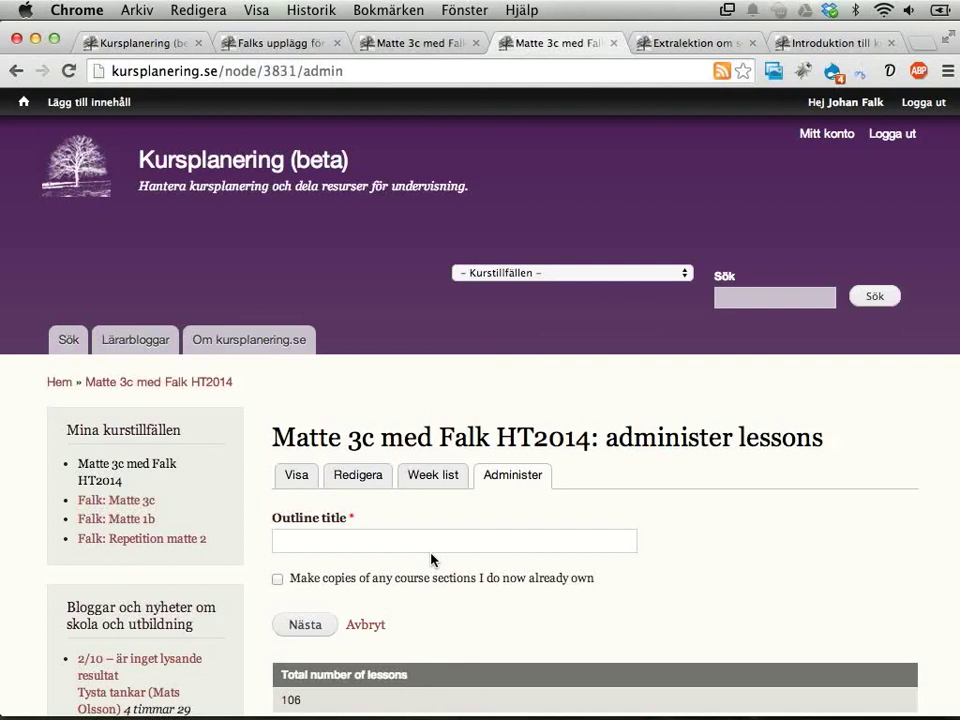
click(278, 579)
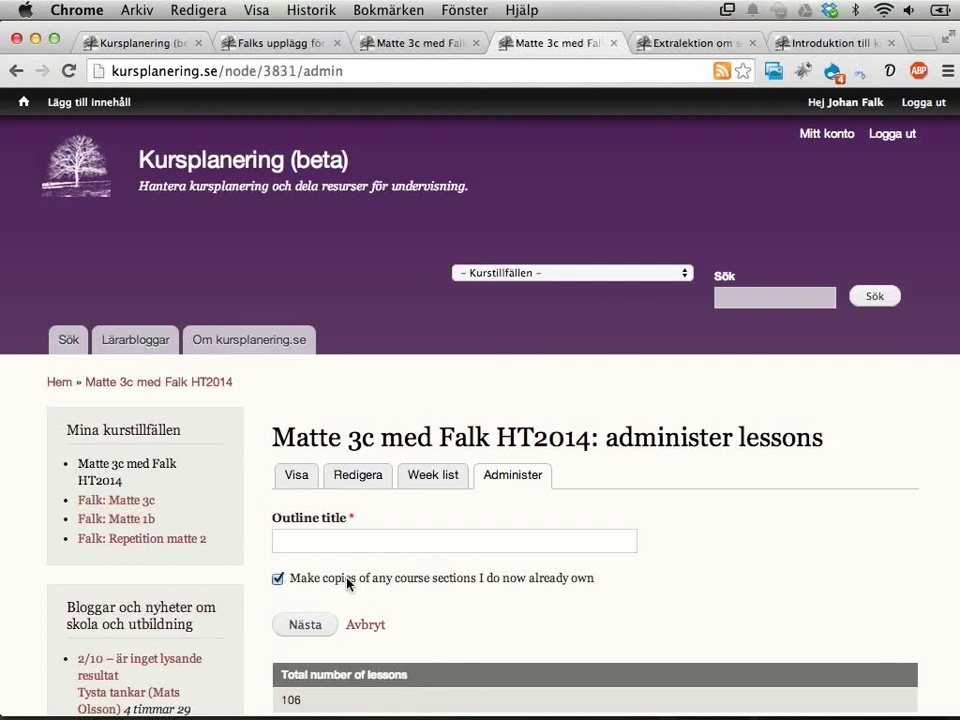